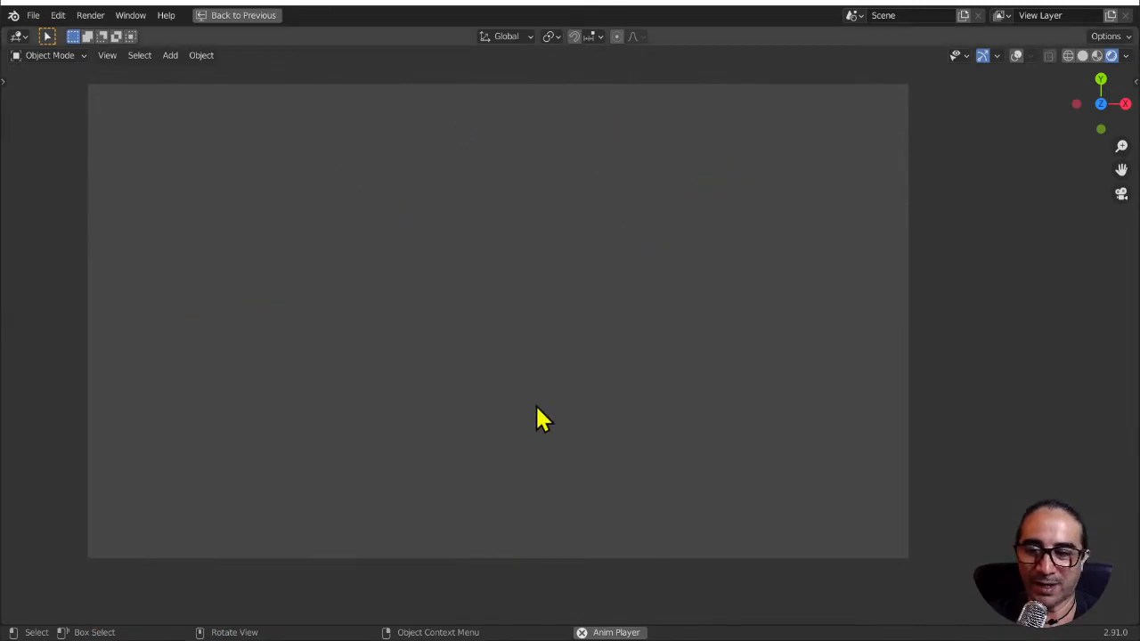
Restore the full workspace with playback stopped, and move the scoubidou material's ColorRamp, Mapping and Texture Coordinate nodes slightly upward
key(ctrl+alt+space)
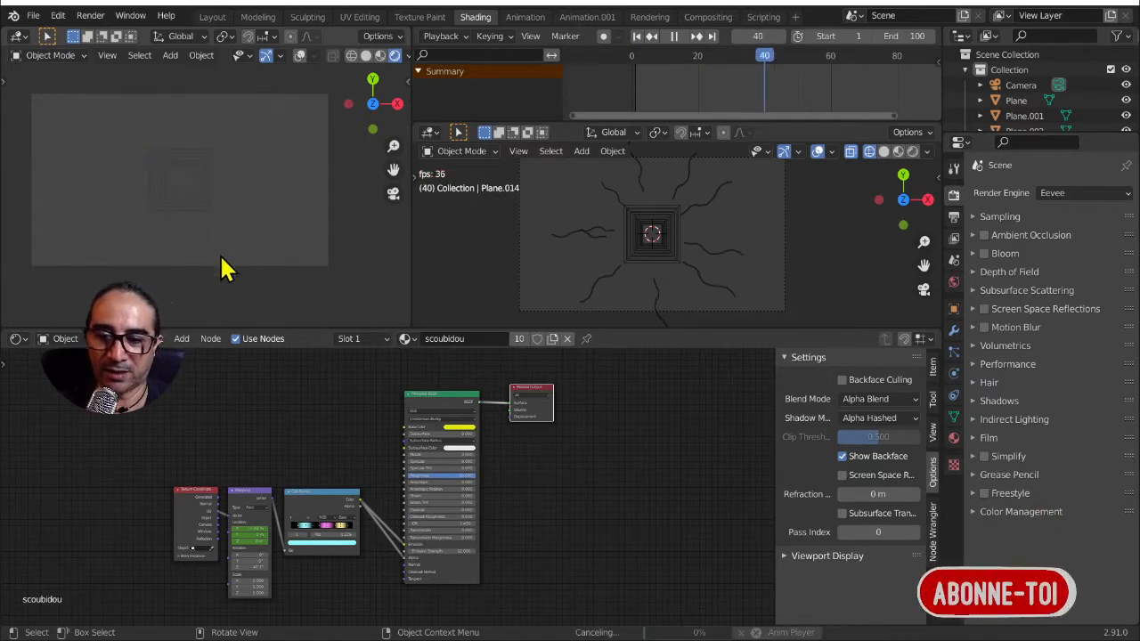
key(space)
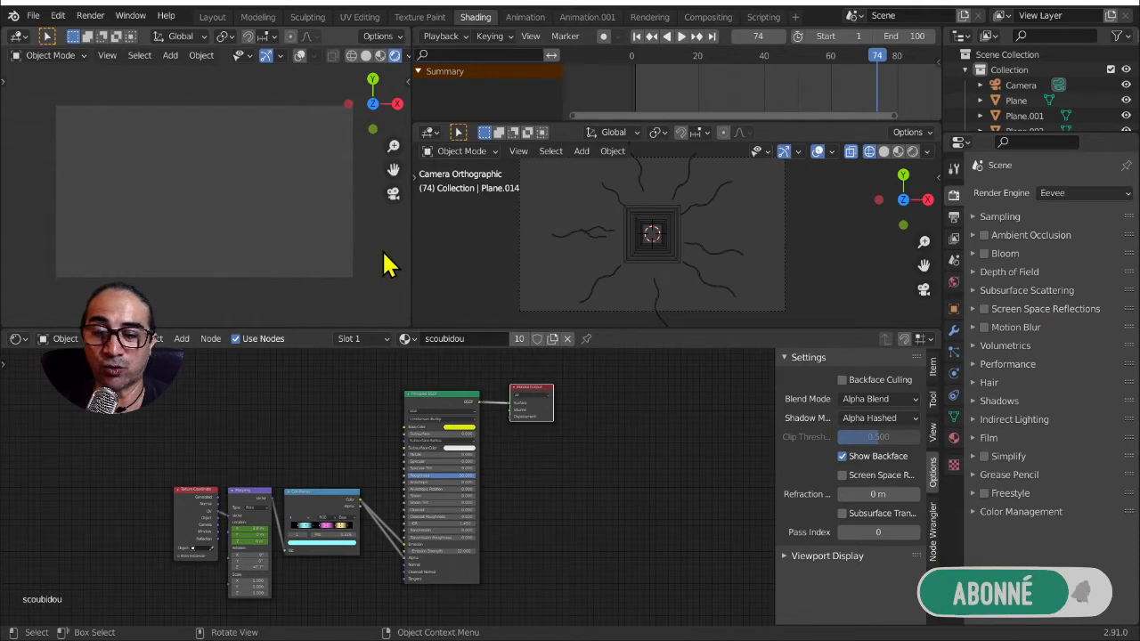
scroll(509, 472, up, 3)
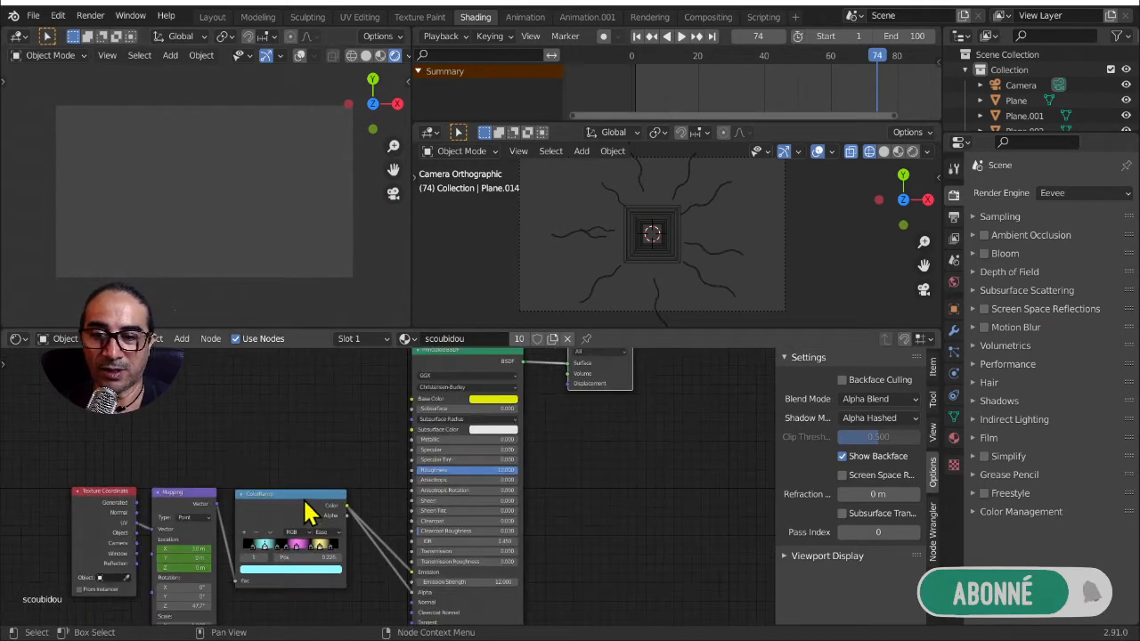
drag(307, 512, 314, 480)
drag(198, 504, 198, 480)
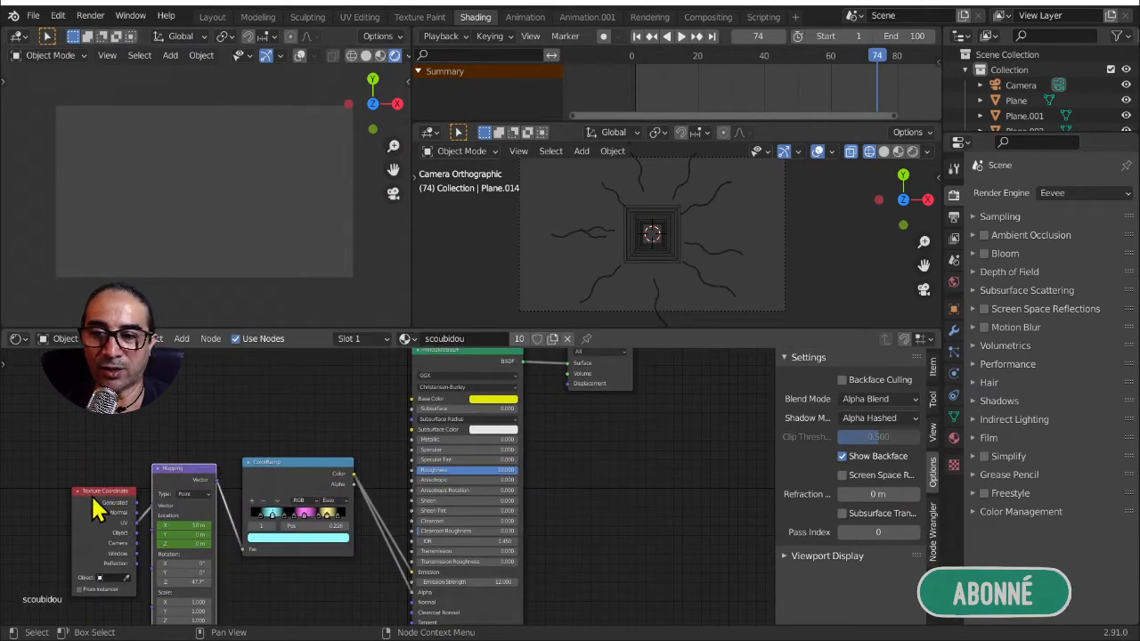
drag(98, 510, 101, 491)
Move the timeline to frame 23 and select the outermost red square, Plane.007
drag(668, 56, 693, 62)
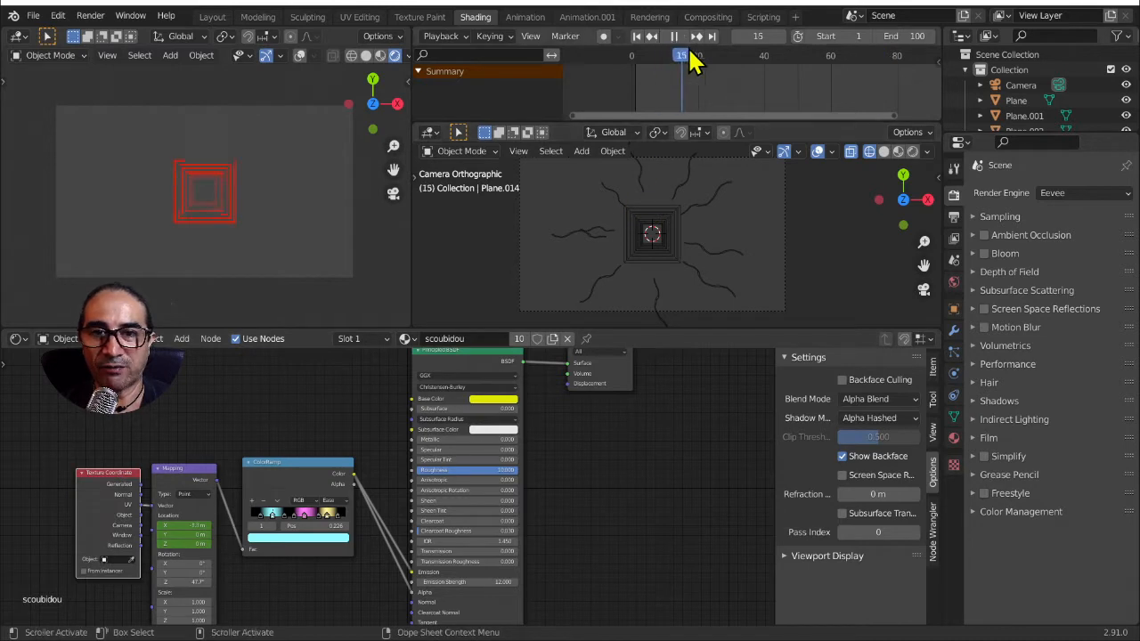
key(space)
scroll(189, 164, up, 5)
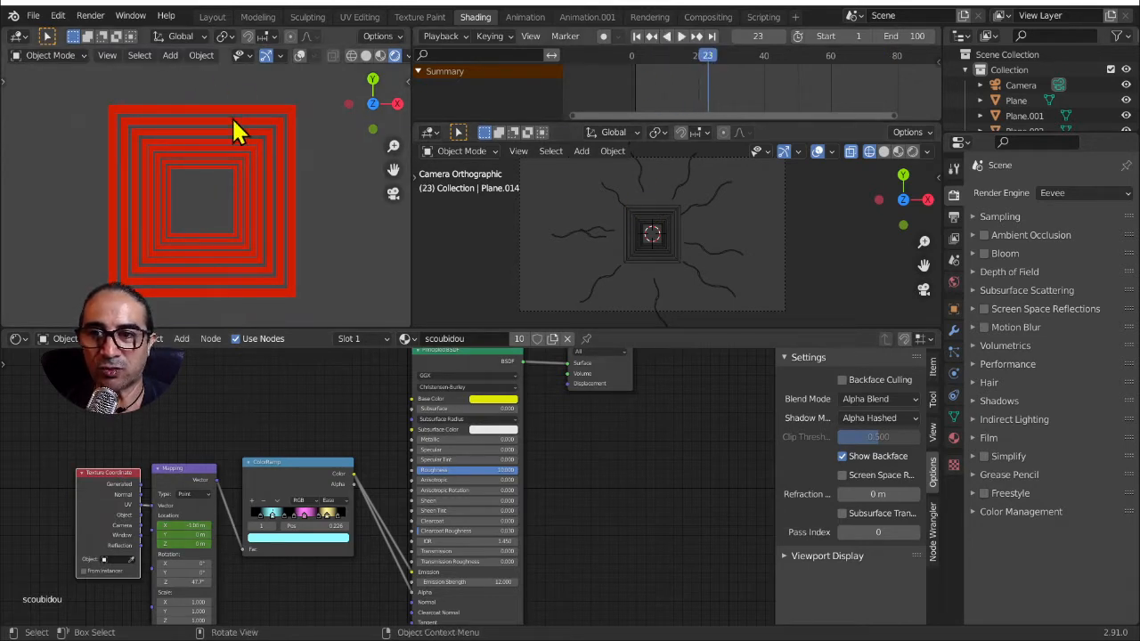
click(251, 113)
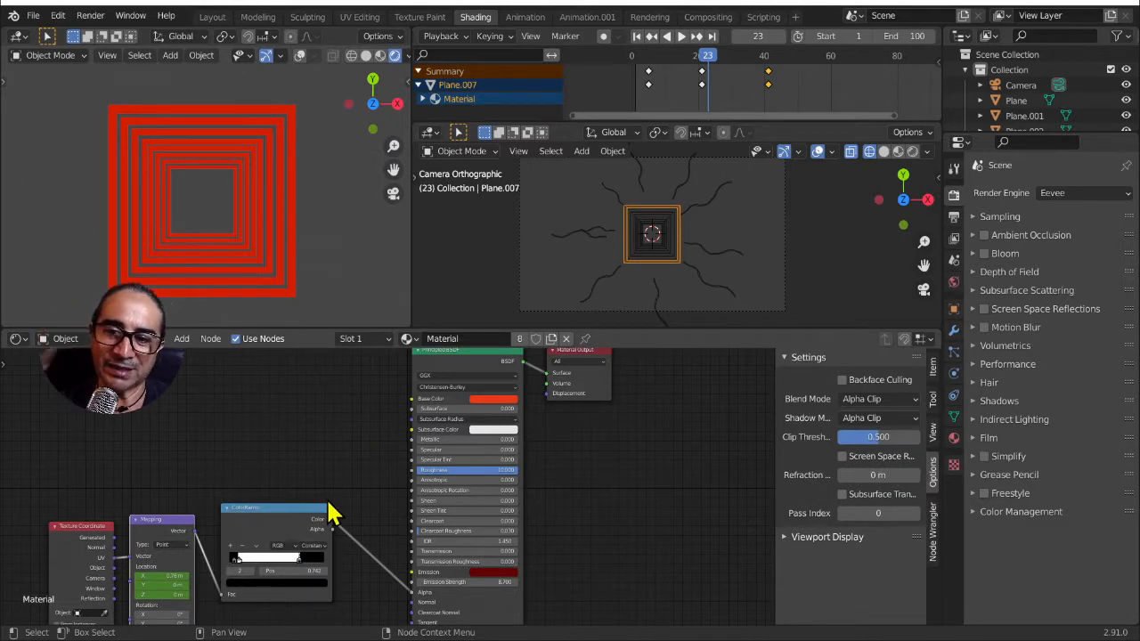
Duplicate the ColorRamp node of the red square's material and place the copy directly above the original
middle_drag(329, 514, 367, 510)
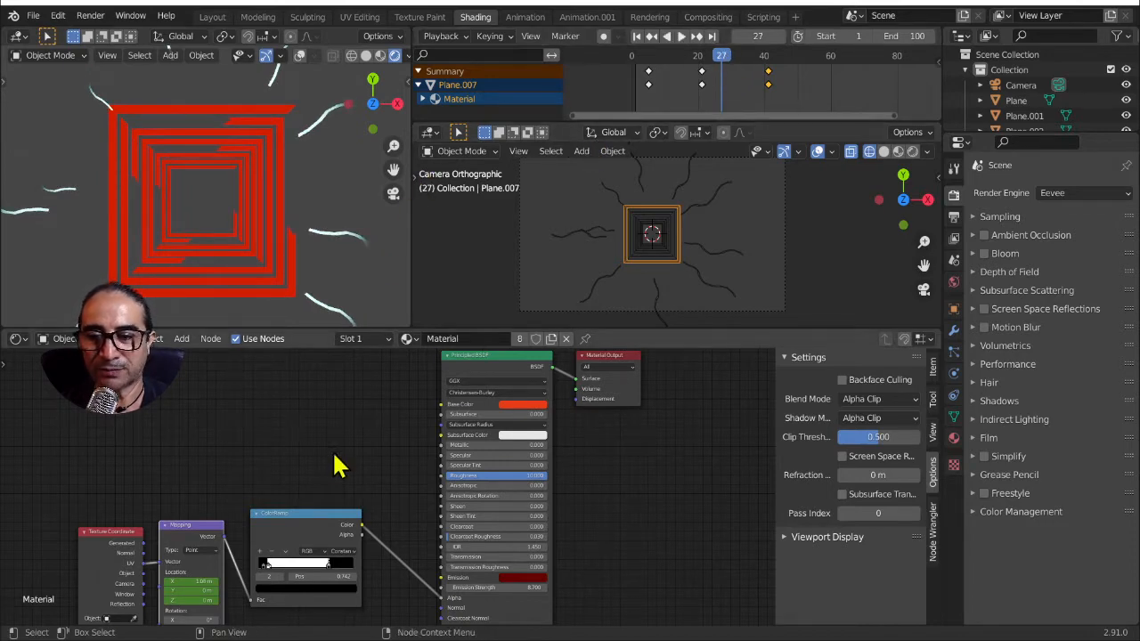
middle_drag(324, 475, 353, 416)
scroll(374, 472, up, 2)
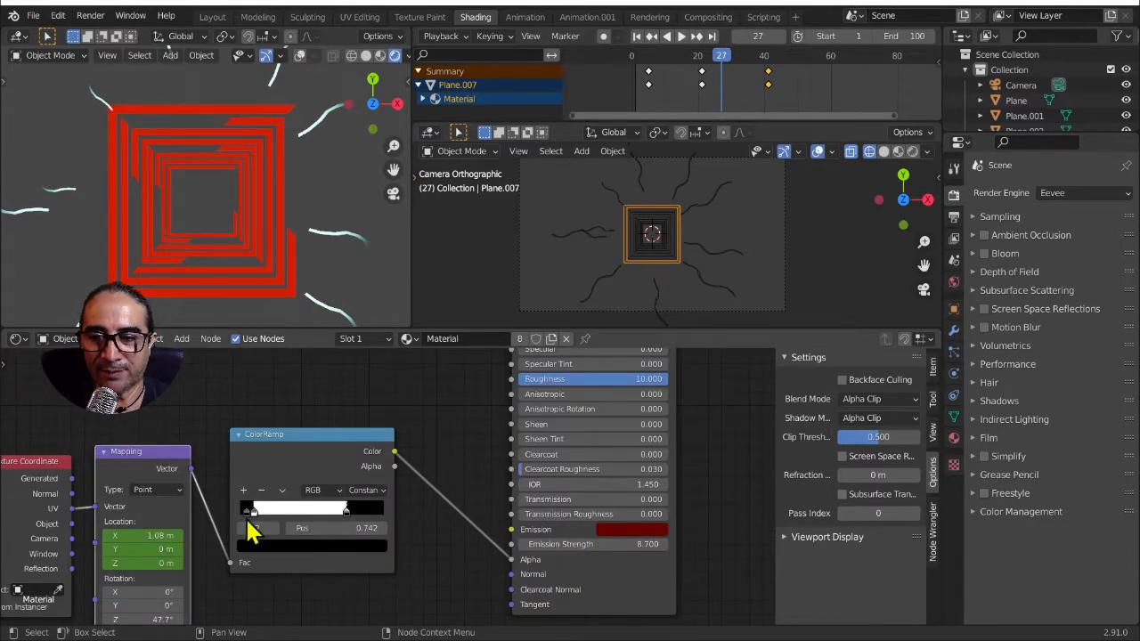
scroll(360, 465, down, 2)
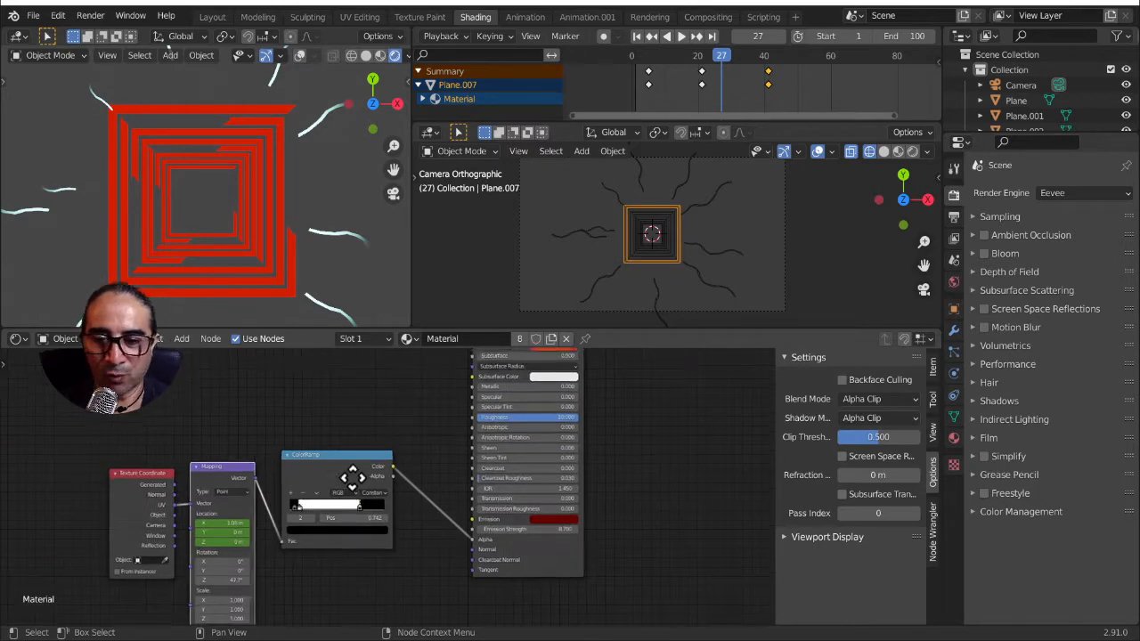
middle_drag(355, 487, 361, 534)
click(352, 518)
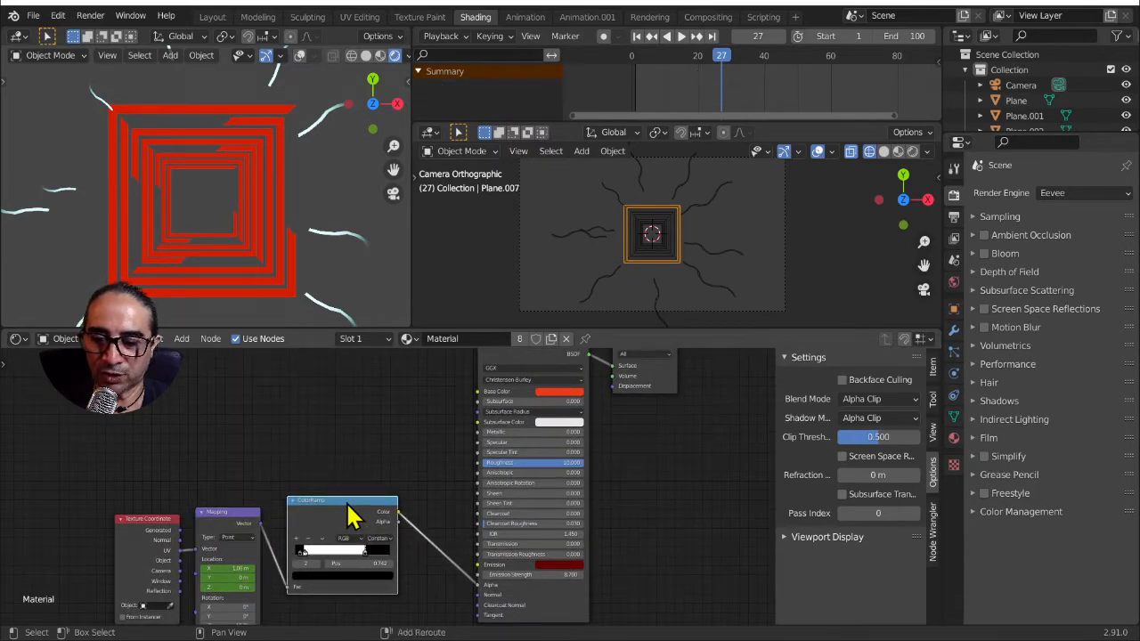
key(shift+d)
click(353, 406)
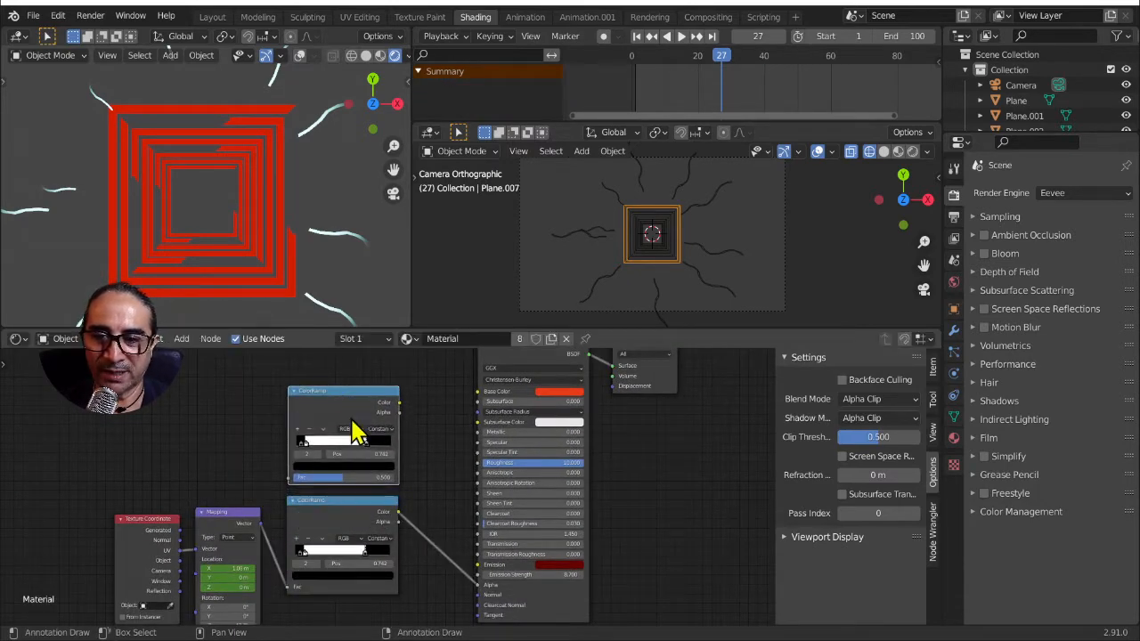
scroll(279, 436, up, 1)
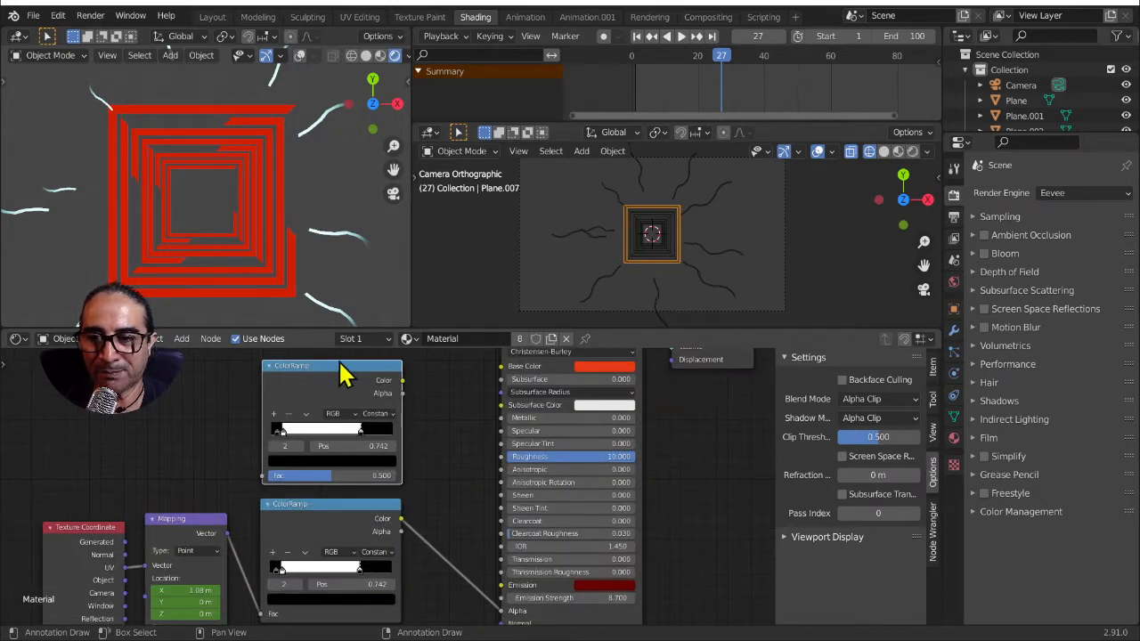
mouse_move(339, 374)
mouse_down()
mouse_move(347, 365)
mouse_move(342, 376)
mouse_up()
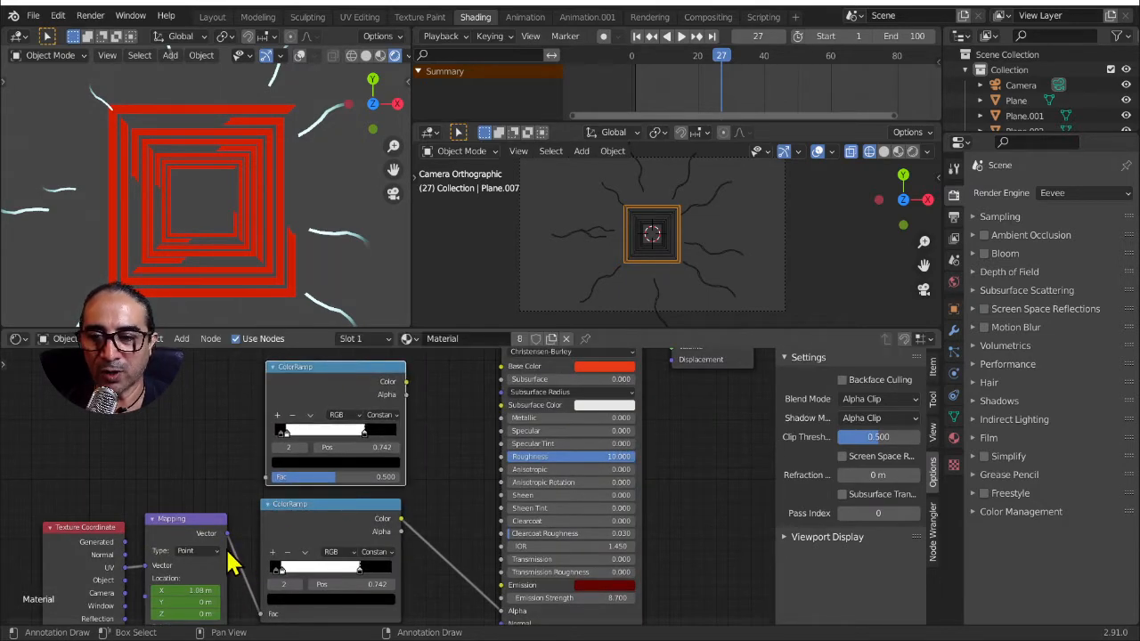
Connect the Mapping node's Vector output to the new ColorRamp's Fac input, and move the Mapping and Texture Coordinate nodes up beside it
drag(227, 539, 266, 476)
drag(188, 520, 194, 437)
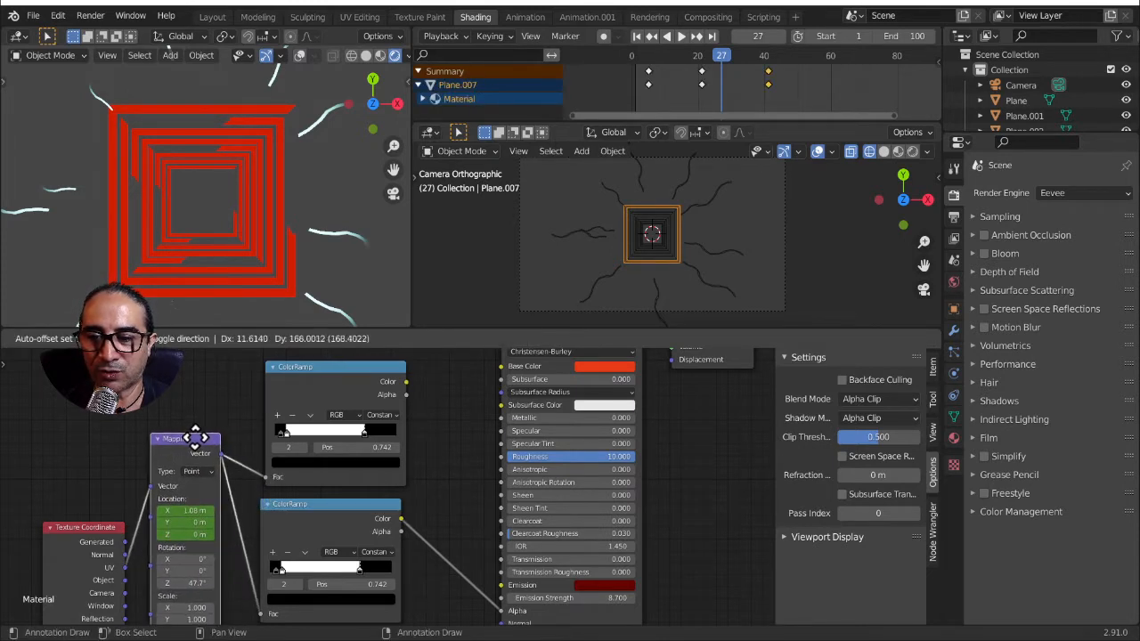
drag(89, 552, 98, 469)
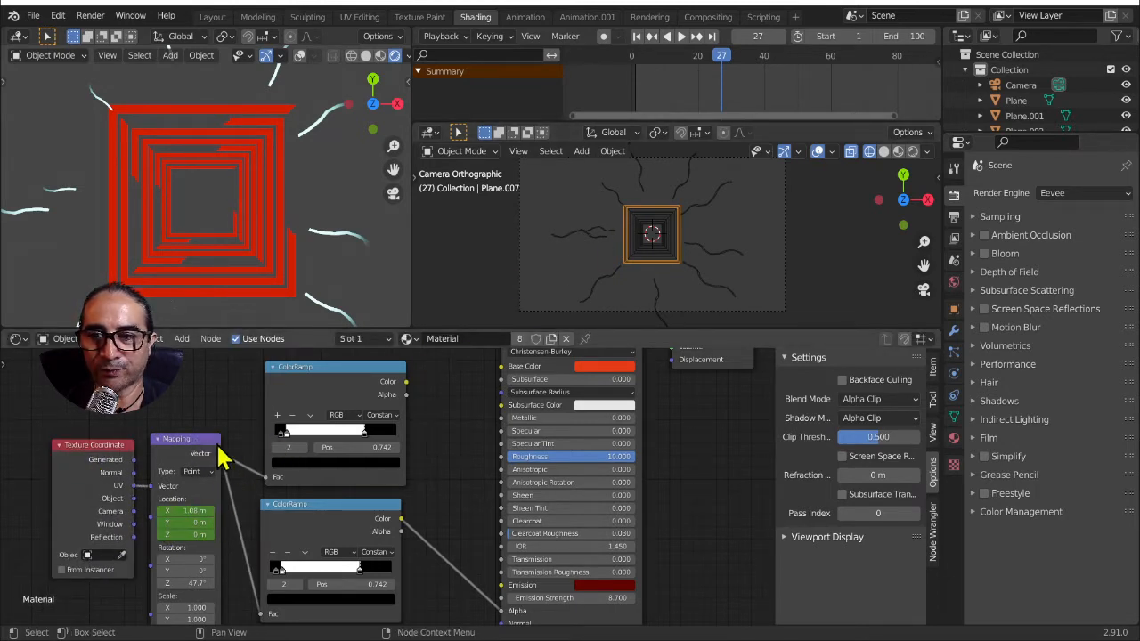
click(193, 440)
Connect the upper ColorRamp's Color output to the Emission input of the Principled BSDF node
click(332, 381)
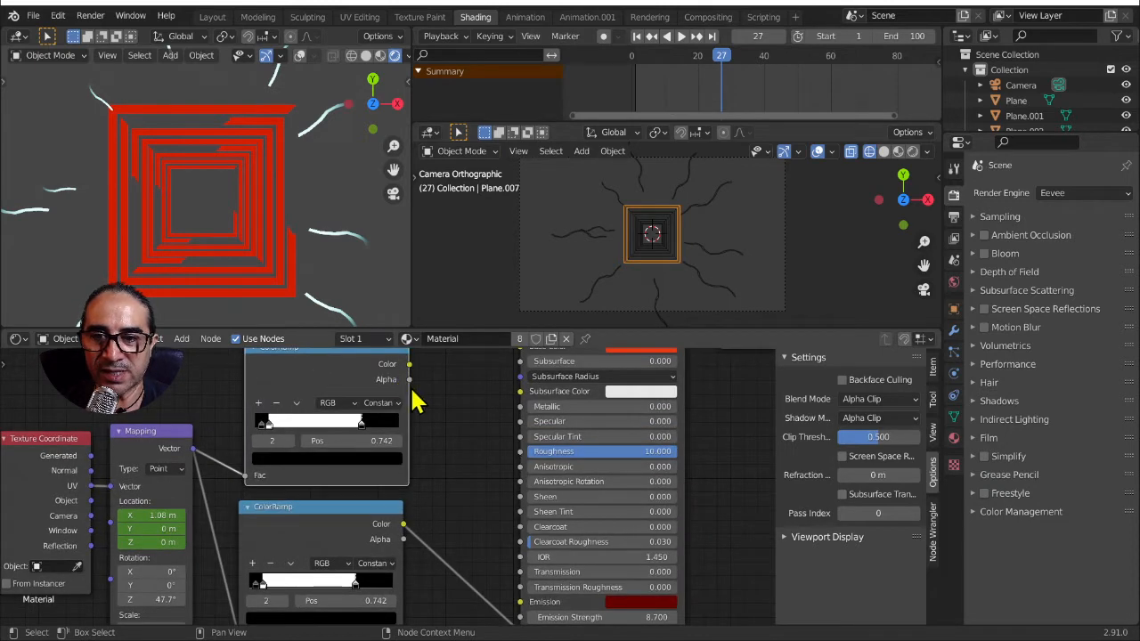
scroll(372, 394, up, 2)
drag(373, 364, 408, 441)
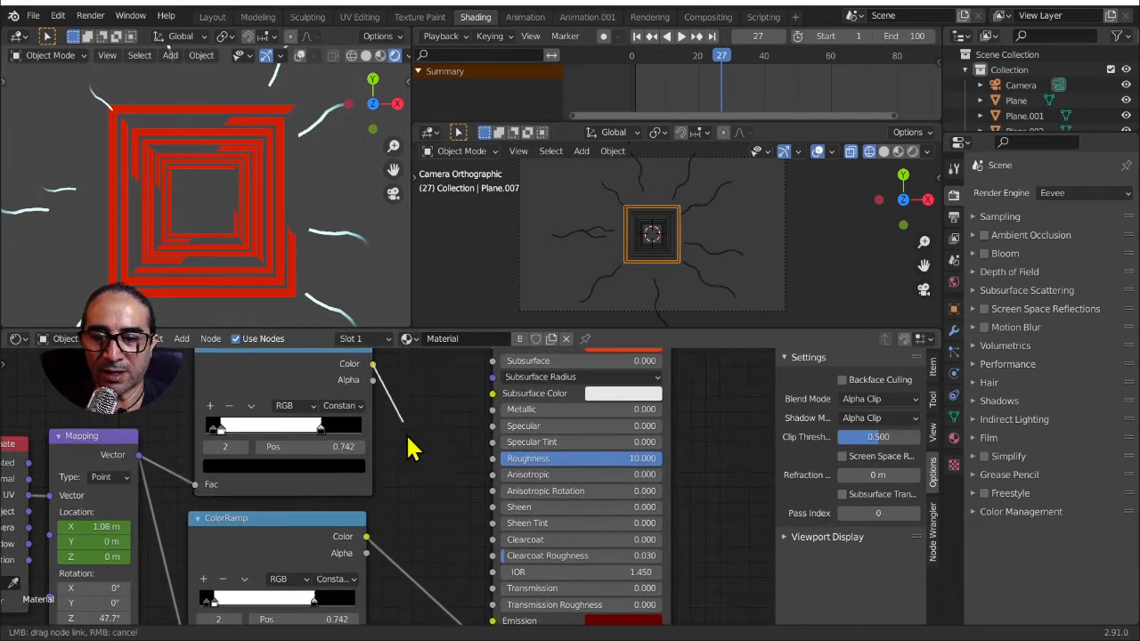
drag(448, 575, 489, 633)
middle_drag(491, 444, 489, 410)
scroll(549, 610, up, 1)
middle_drag(550, 581, 534, 410)
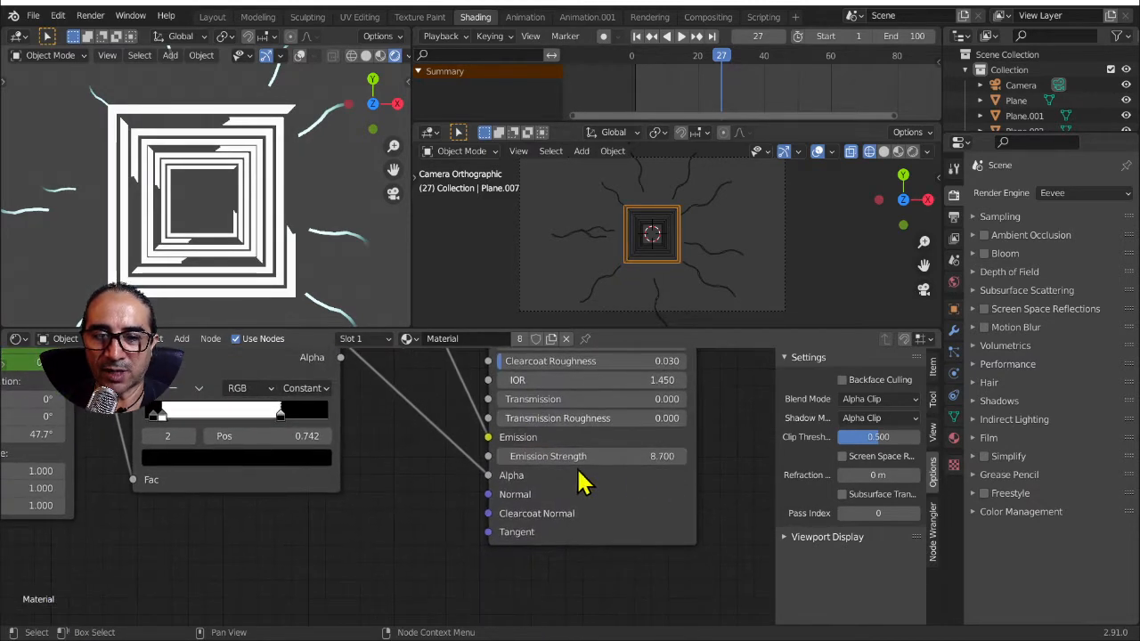
Collapse the lower ColorRamp node that drives the material's Alpha
middle_drag(432, 448, 521, 624)
scroll(301, 426, up, 3)
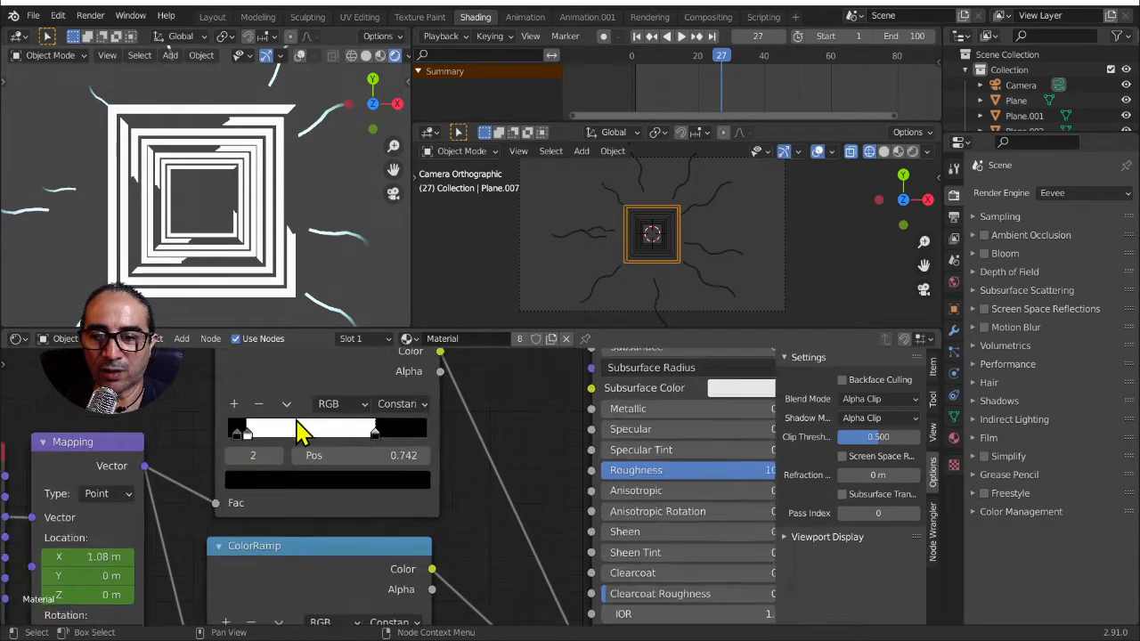
middle_drag(331, 442, 339, 348)
drag(337, 459, 326, 484)
click(224, 455)
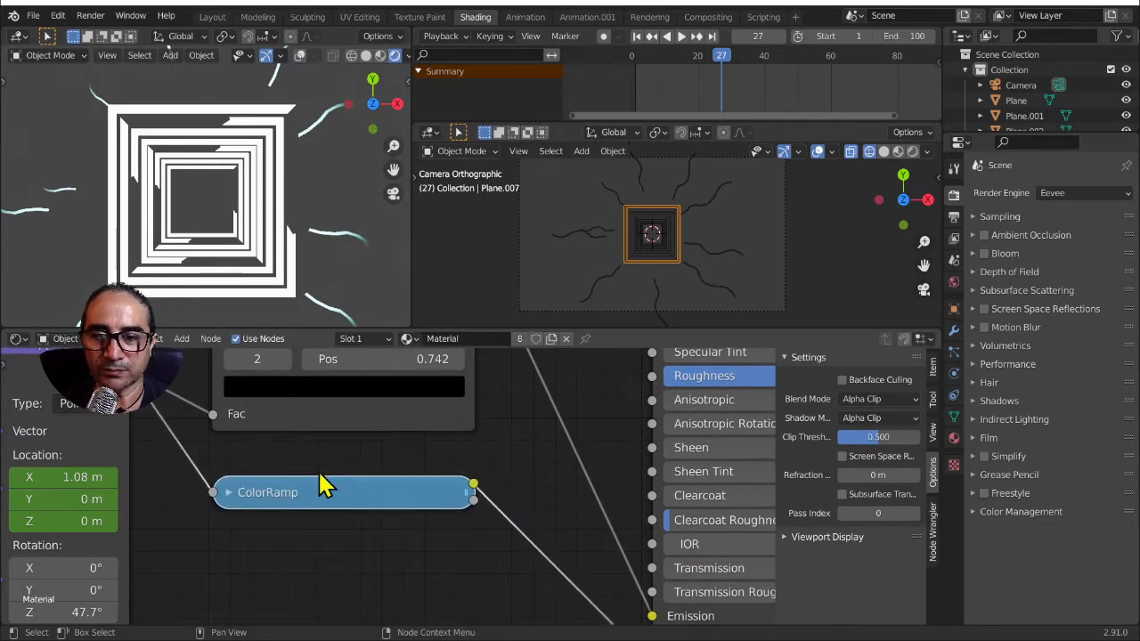
Set the upper ColorRamp's interpolation to Ease
middle_drag(326, 484, 298, 590)
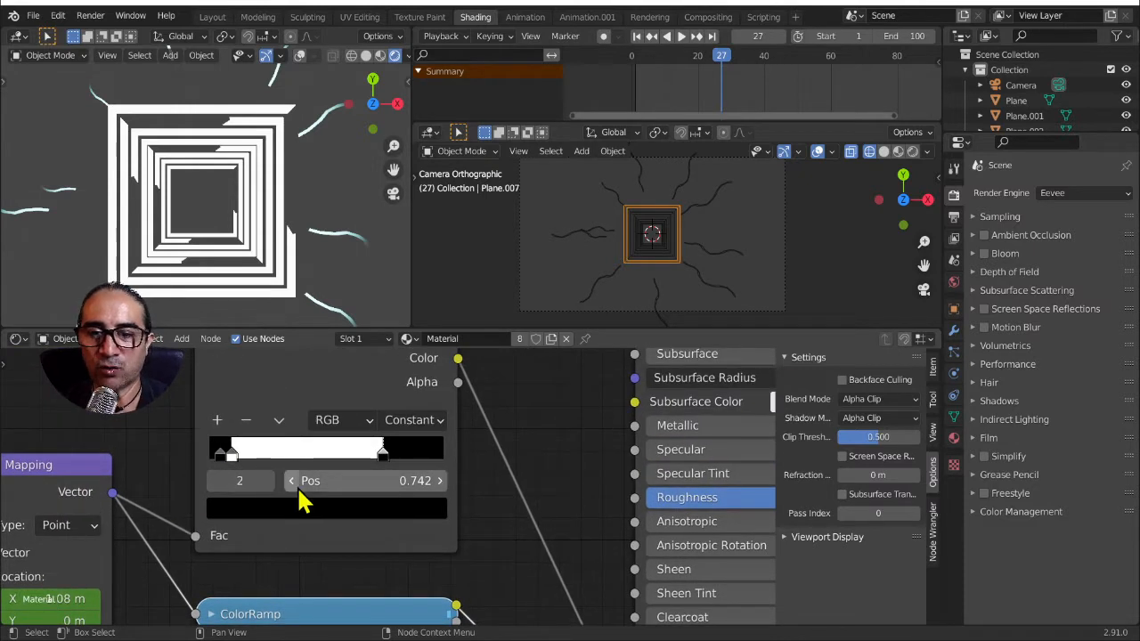
click(424, 426)
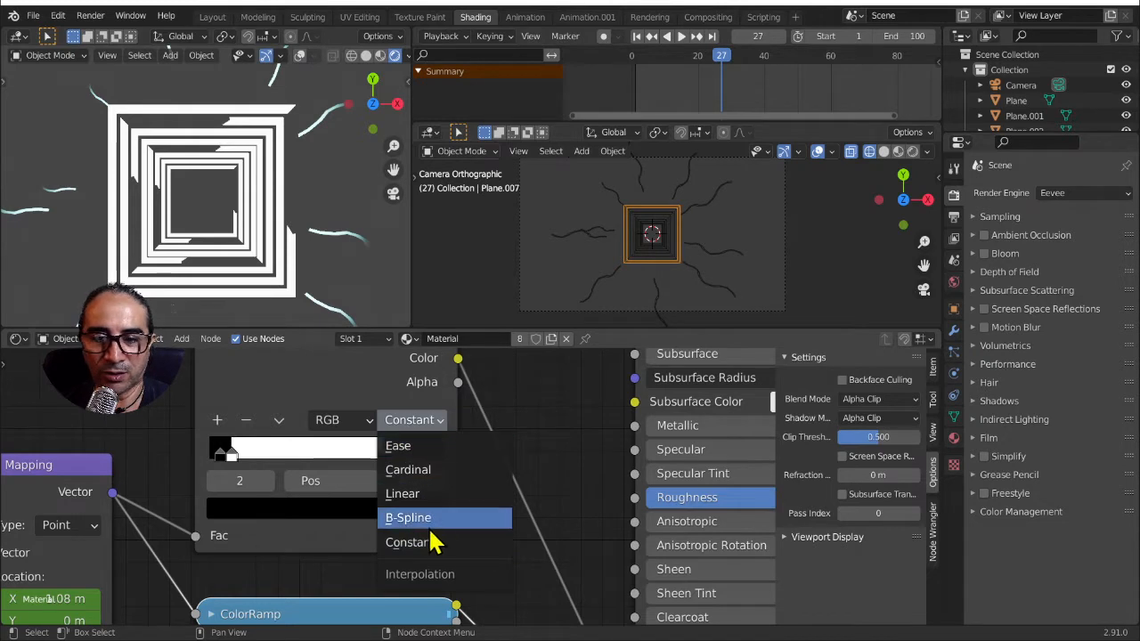
click(406, 456)
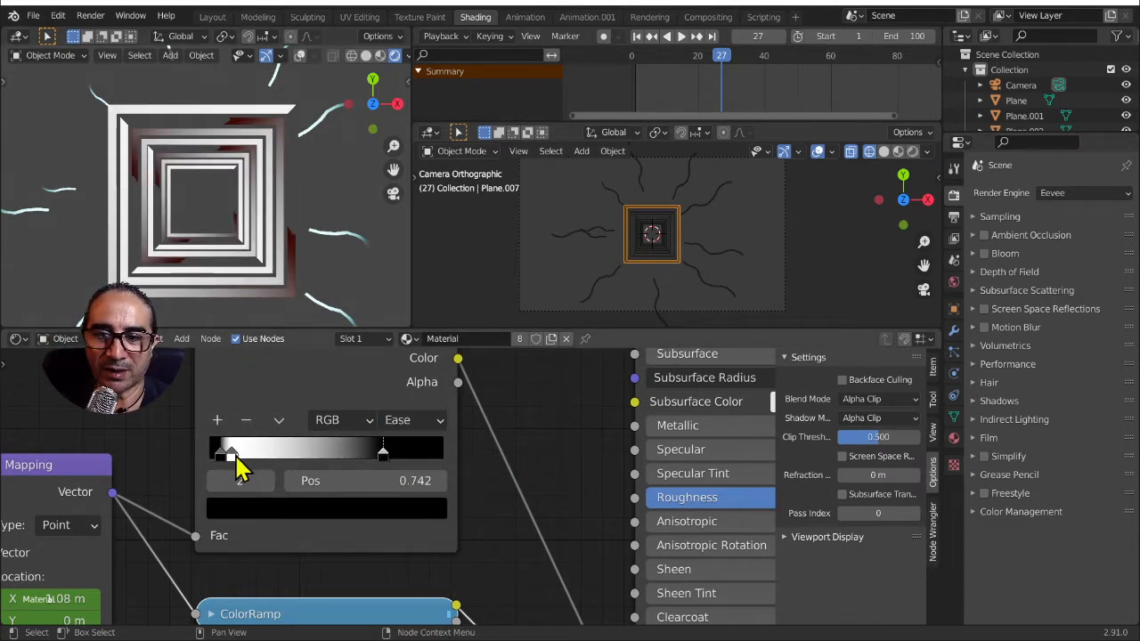
Change the upper ColorRamp's white stop to a saturated red
mouse_move(237, 461)
mouse_down()
mouse_move(271, 458)
mouse_move(237, 458)
mouse_up()
scroll(267, 478, up, 2)
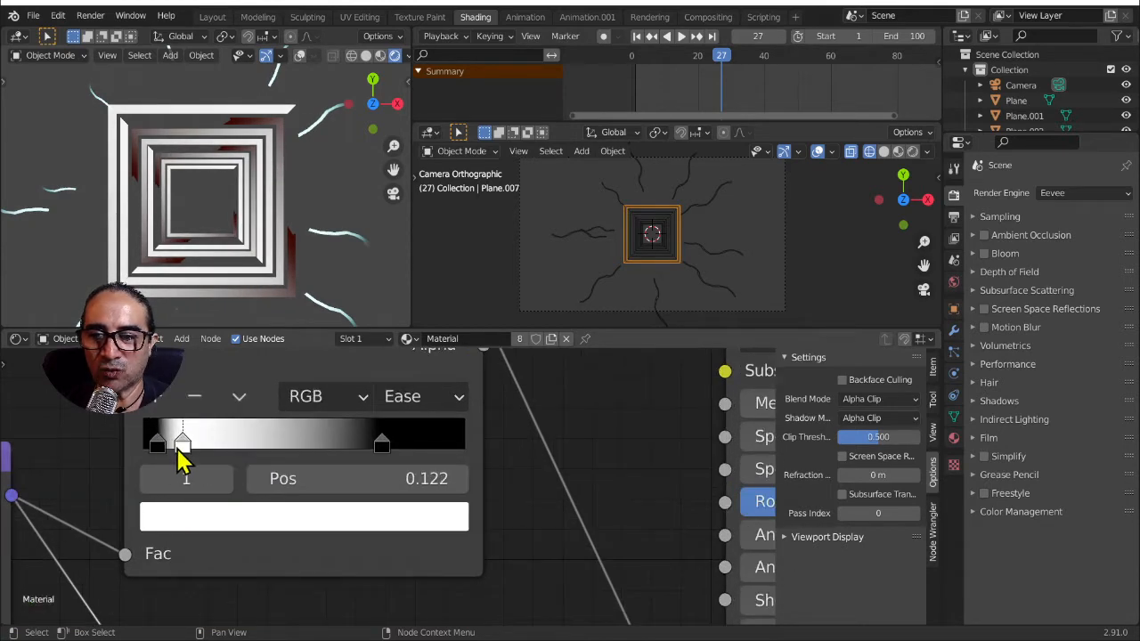
click(158, 518)
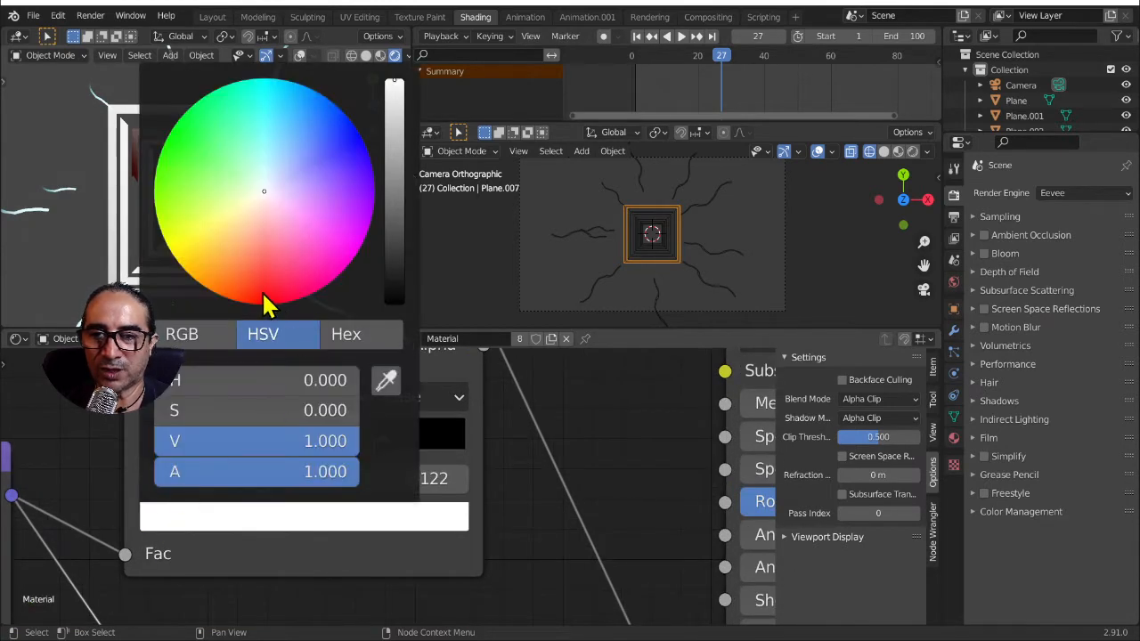
drag(264, 303, 264, 297)
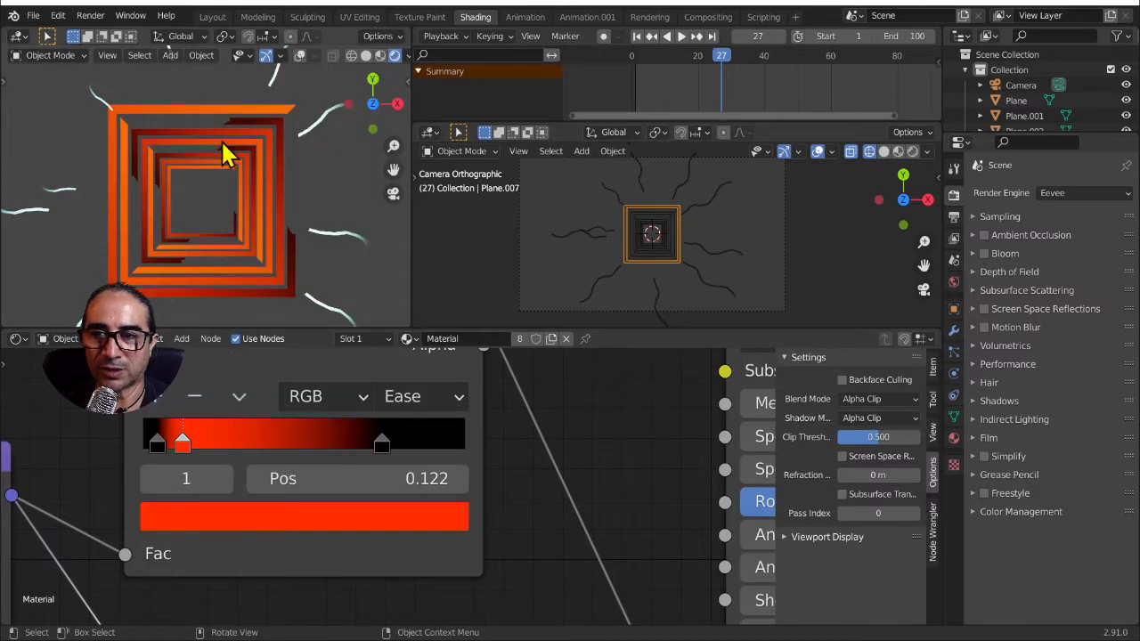
Preview the animation up to frame 32, and move the ColorRamp's last black stop to position 0.706
click(683, 56)
key(space)
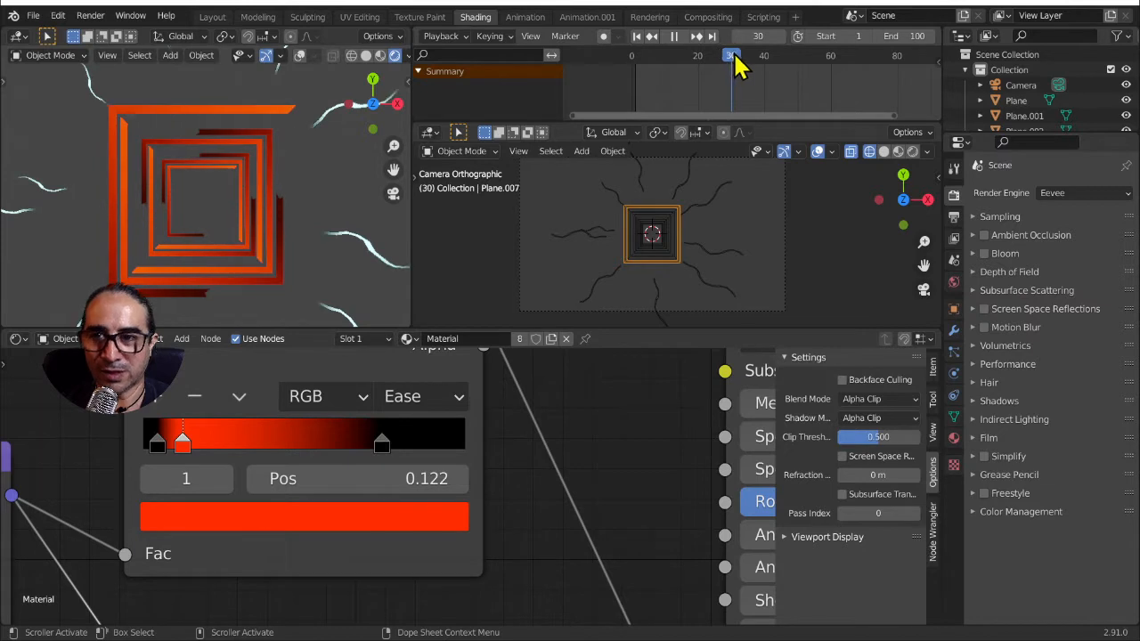
key(space)
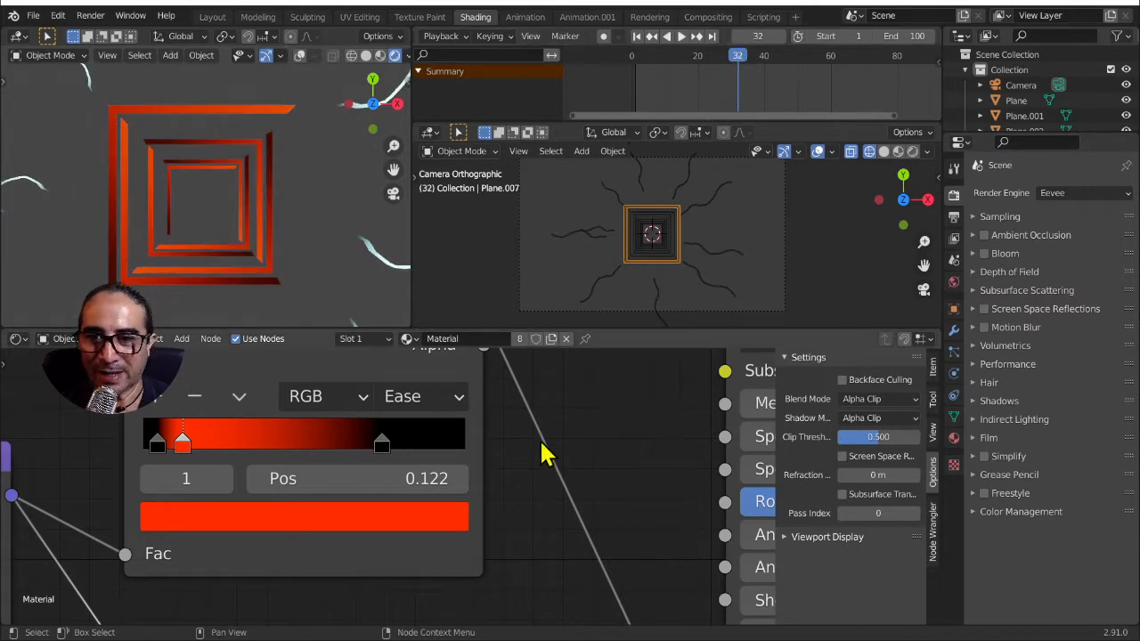
mouse_move(387, 450)
mouse_down()
mouse_move(408, 454)
mouse_move(383, 454)
mouse_up()
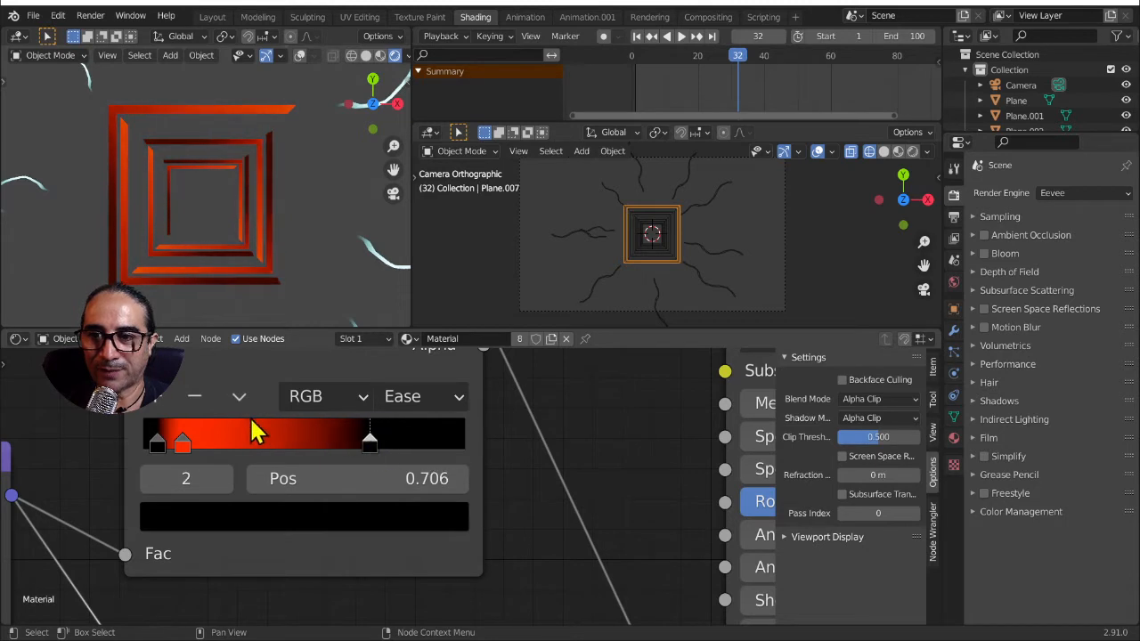
Try the ColorRamp's red stop at position 0.616 and scrub the timeline to frame 26 to preview the gradient
mouse_move(183, 443)
mouse_down()
mouse_move(351, 460)
mouse_move(342, 449)
mouse_up()
drag(637, 58, 720, 82)
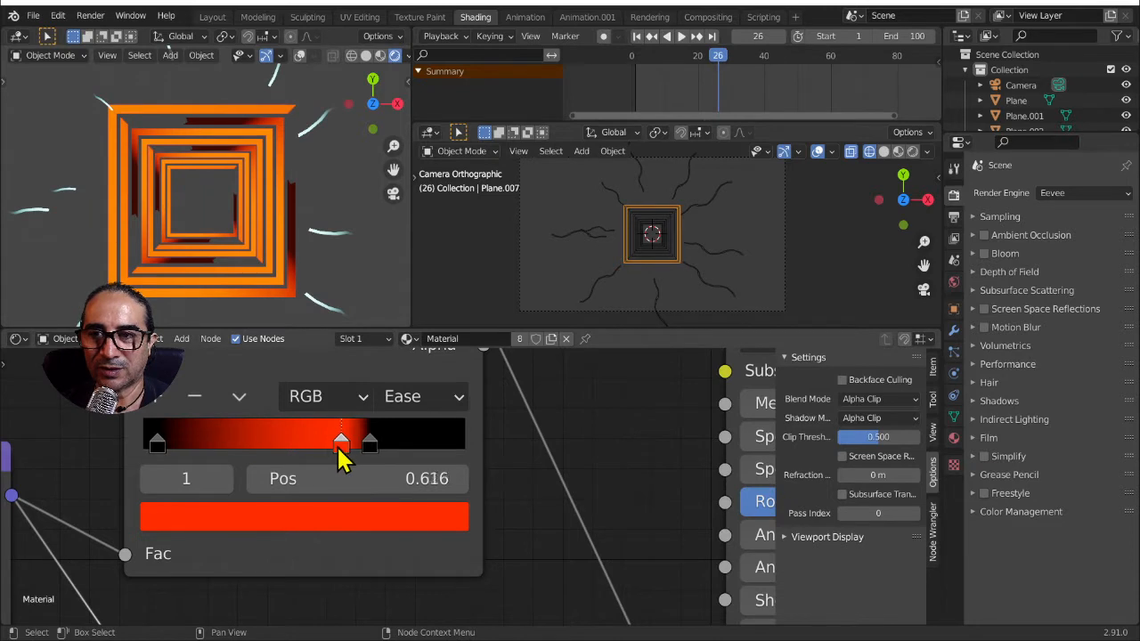
Move the ColorRamp's red stop to position 0.097 and play back the animation to check the gradient
drag(340, 452, 171, 451)
drag(649, 58, 674, 76)
key(space)
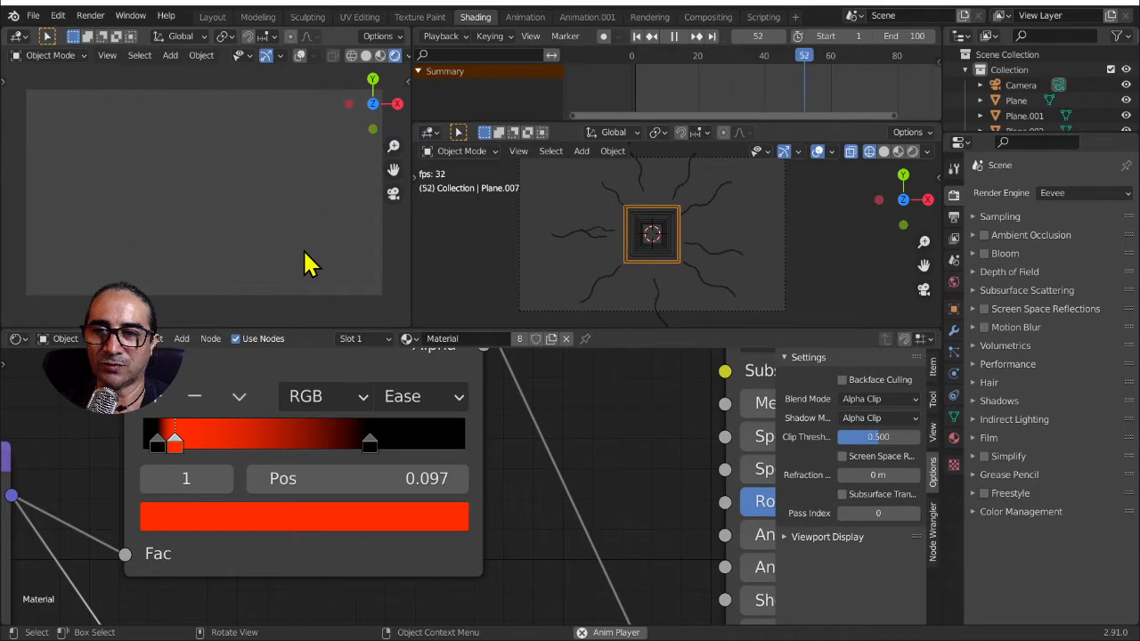
key(space)
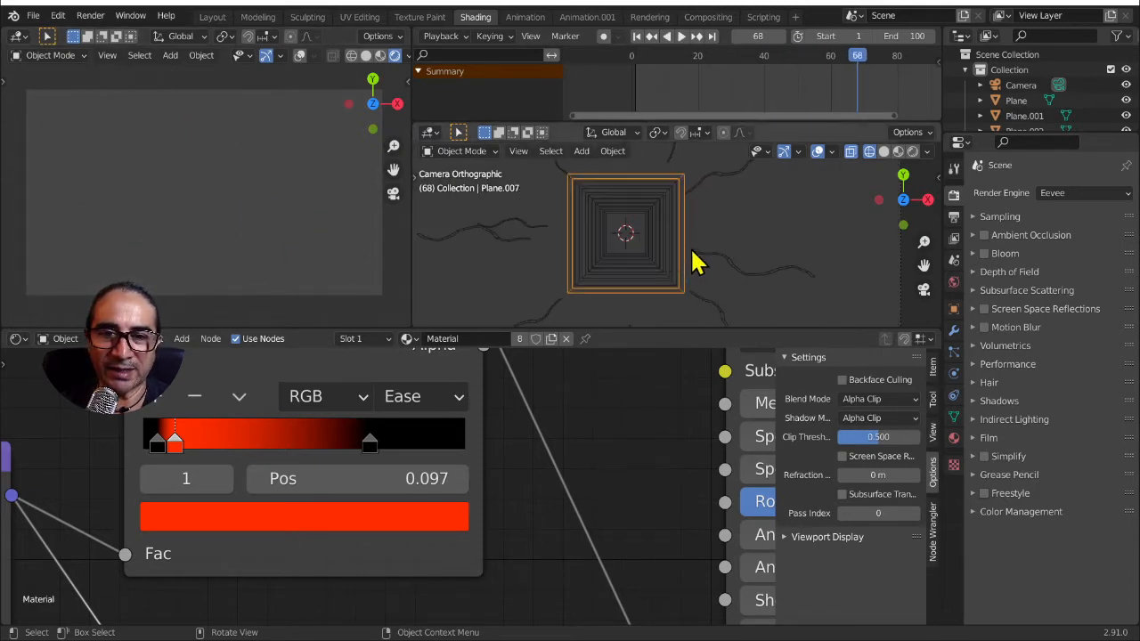
key(space)
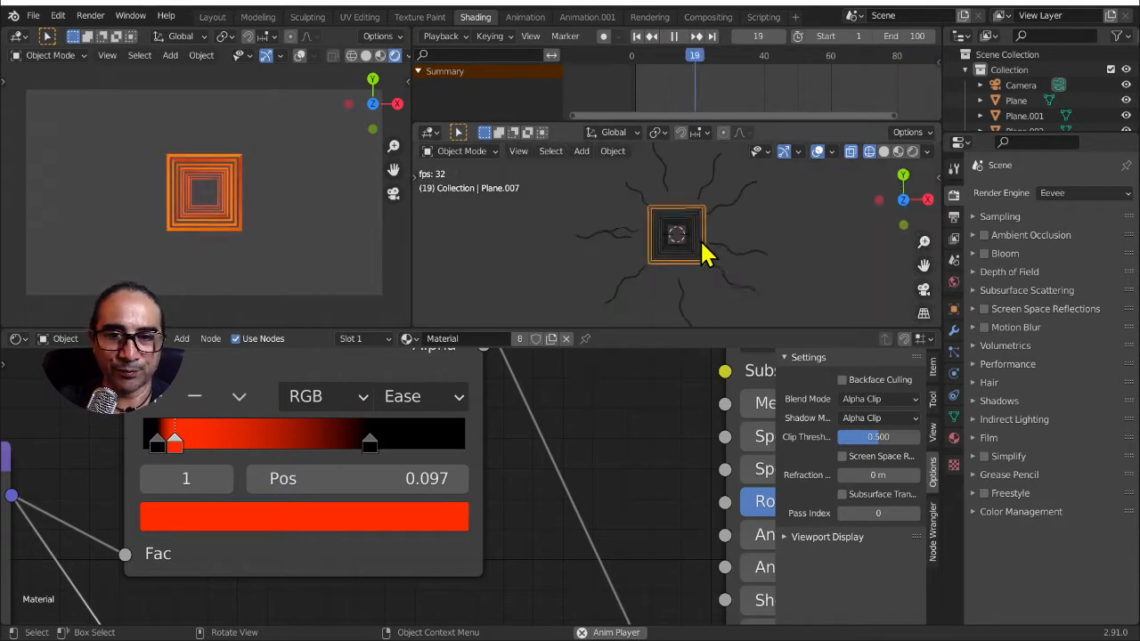
key(space)
scroll(585, 234, down, 2)
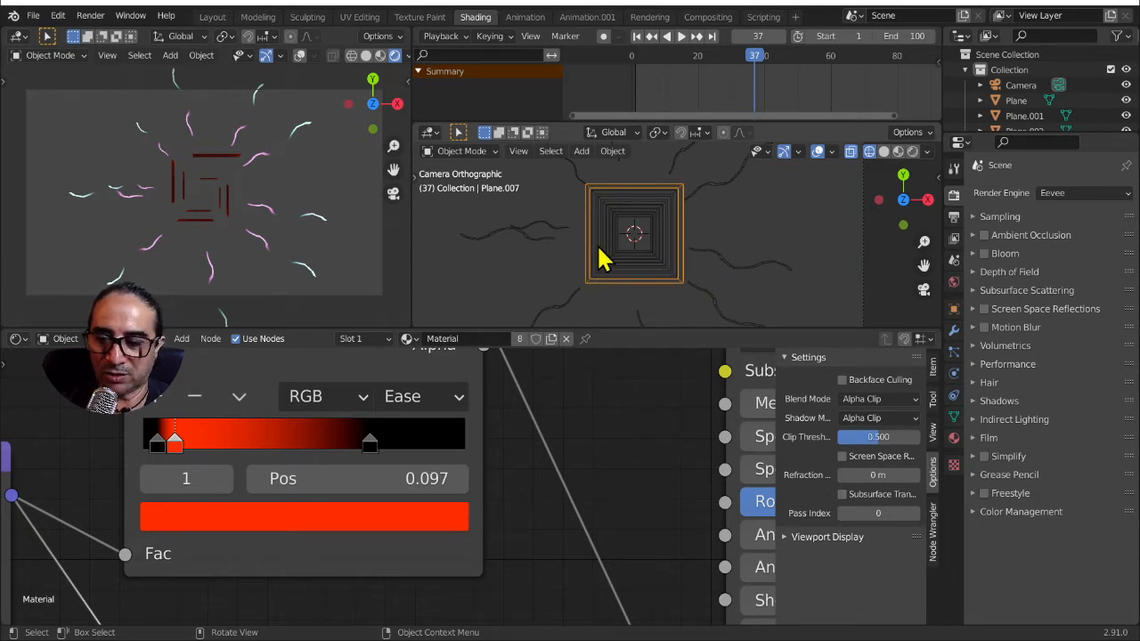
Add a text object at the centre of the squares and change its content to "MOTION"
key(shift+a)
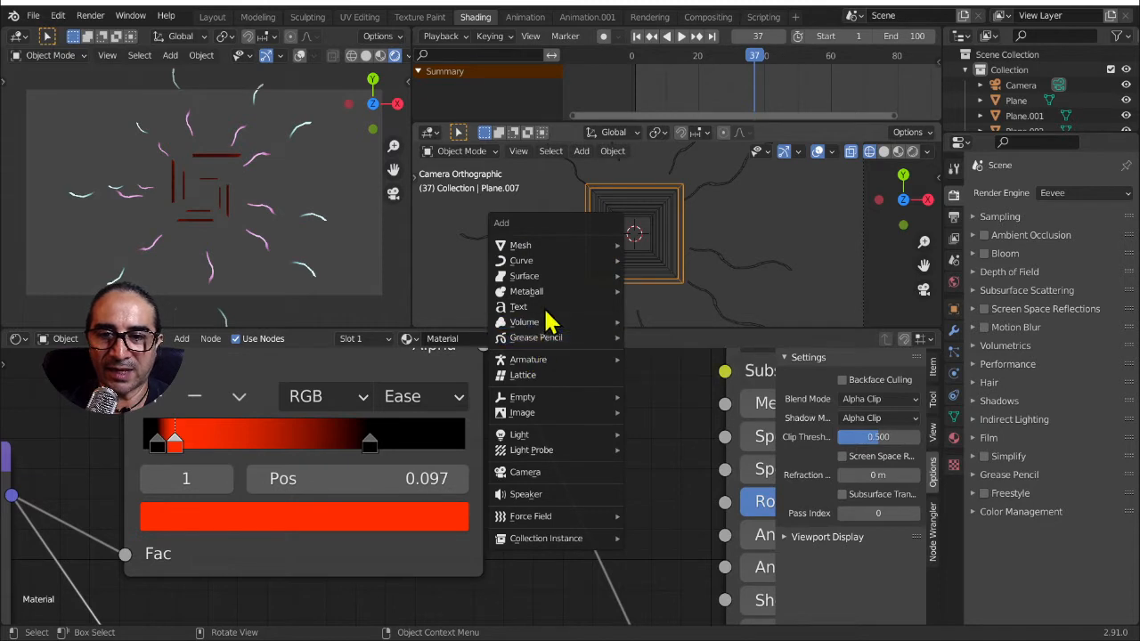
click(519, 307)
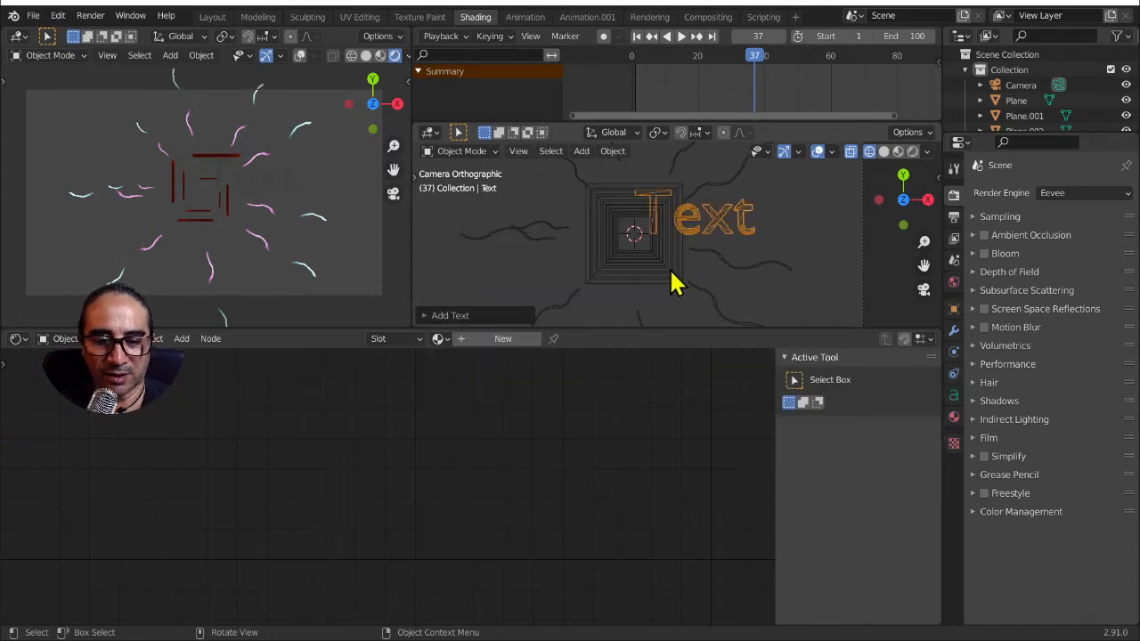
key(Tab)
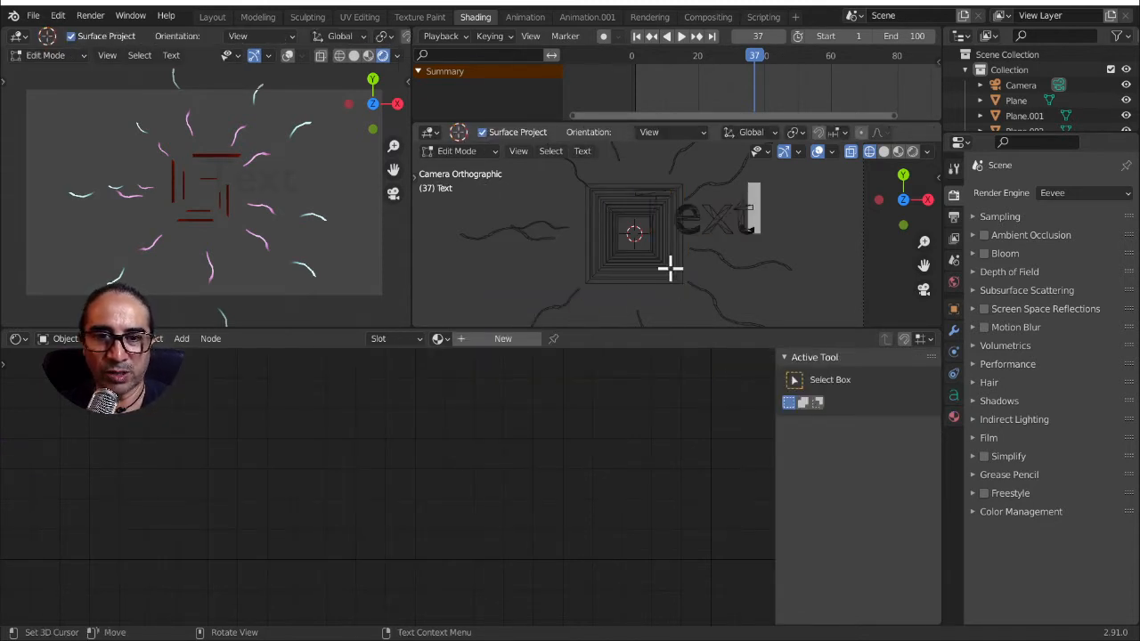
key(BackSpace)
key(BackSpace)
text(NO)
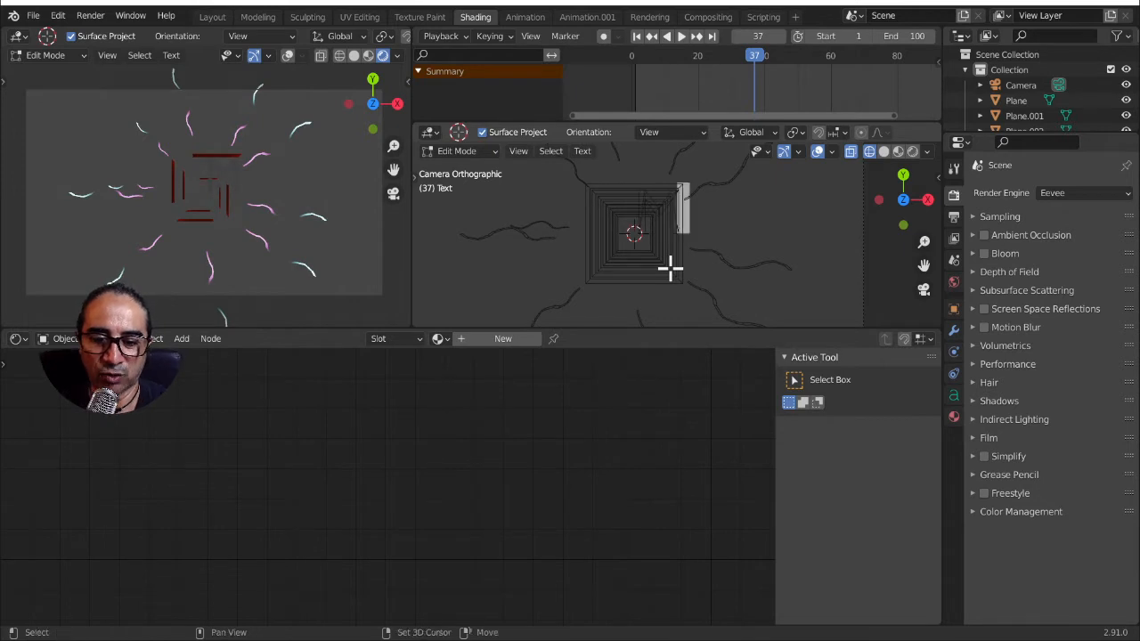
text(TION)
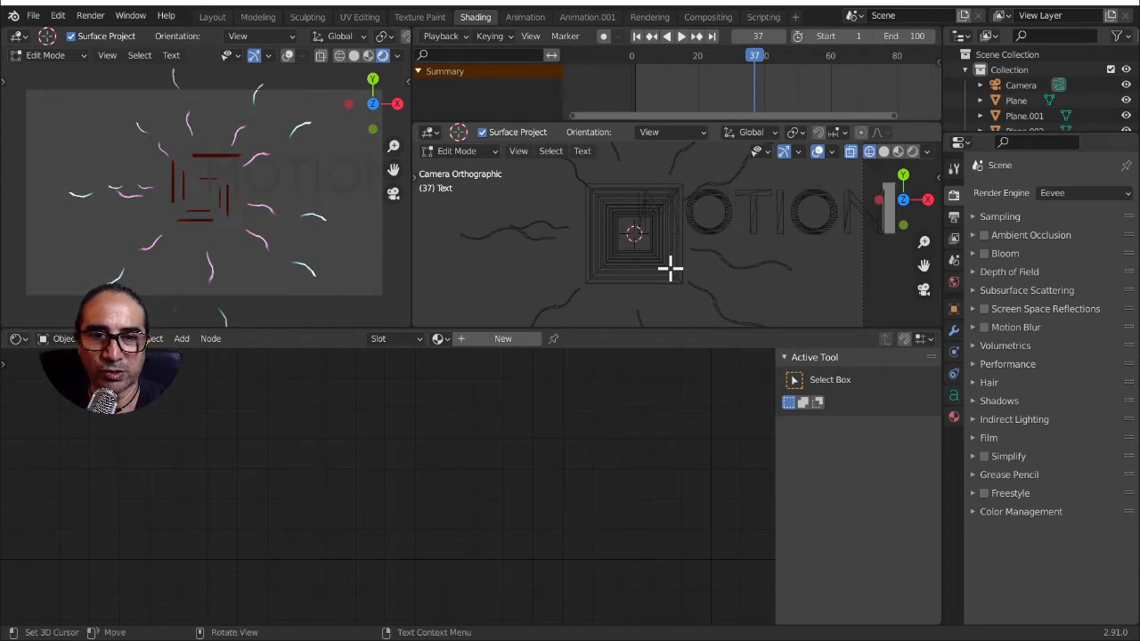
key(Tab)
Scale down the MOTION text and move it up and left so it overlaps the upper part of the squares
key(s)
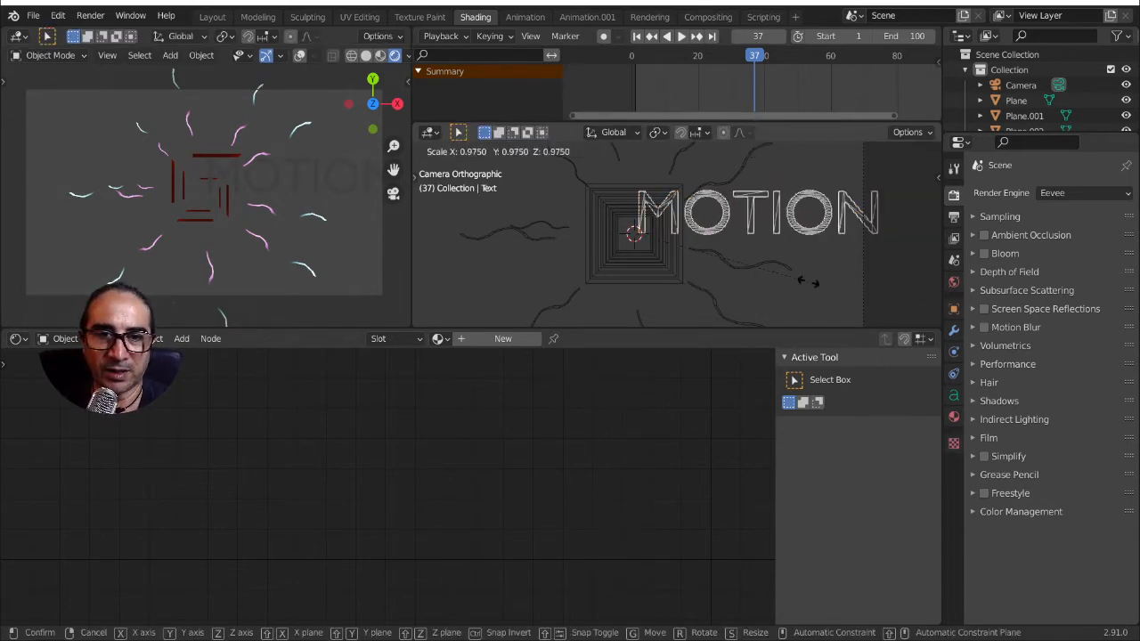
click(753, 271)
key(g)
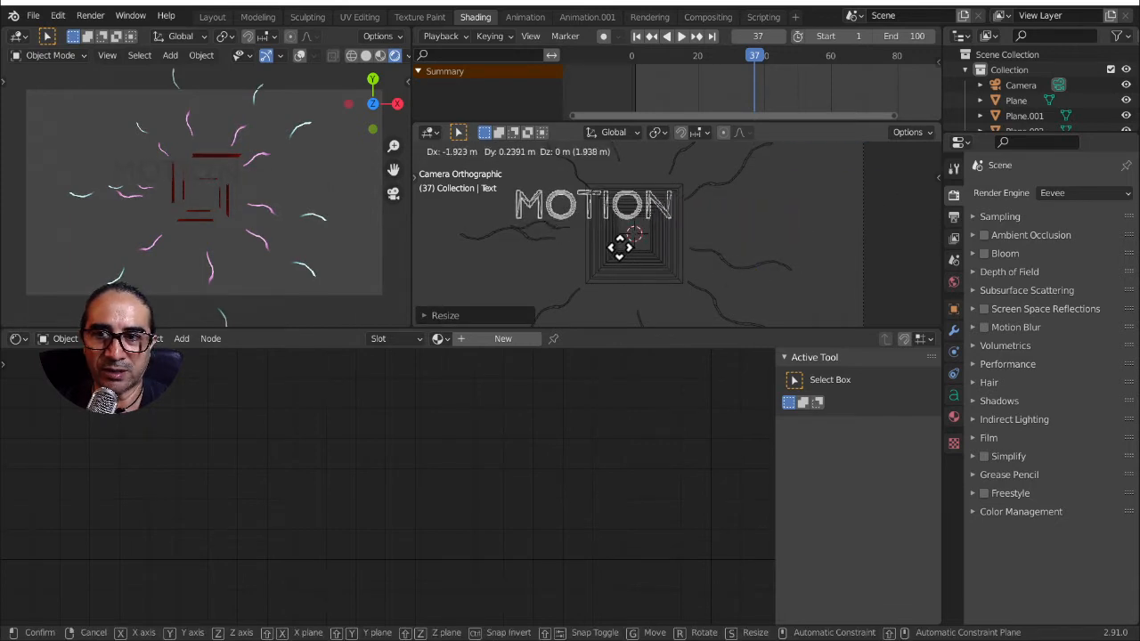
click(622, 249)
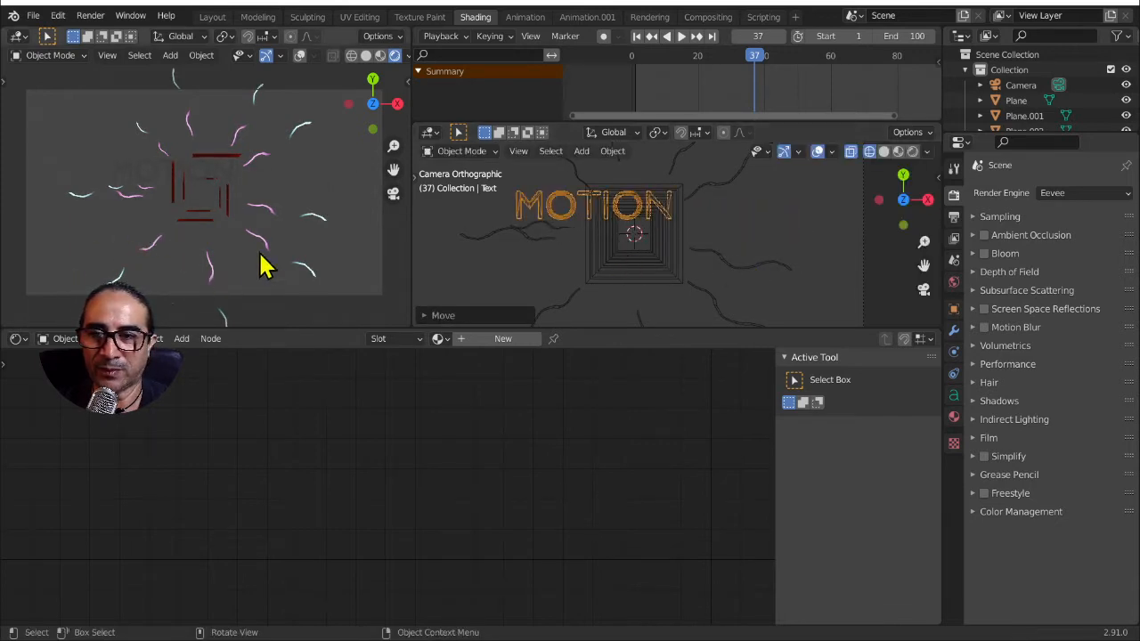
Move the MOTION text along the Z axis to separate it from the squares' plane, and return to the camera view
middle_drag(596, 272, 763, 287)
key(g)
key(z)
click(657, 284)
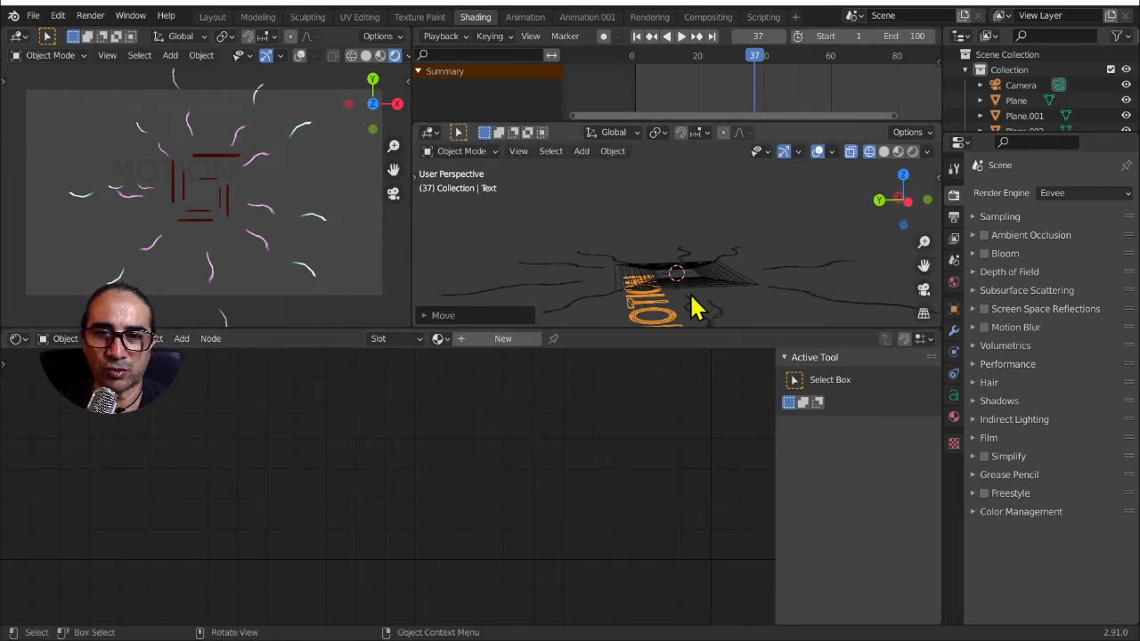
middle_drag(692, 296, 713, 281)
key(KP_0)
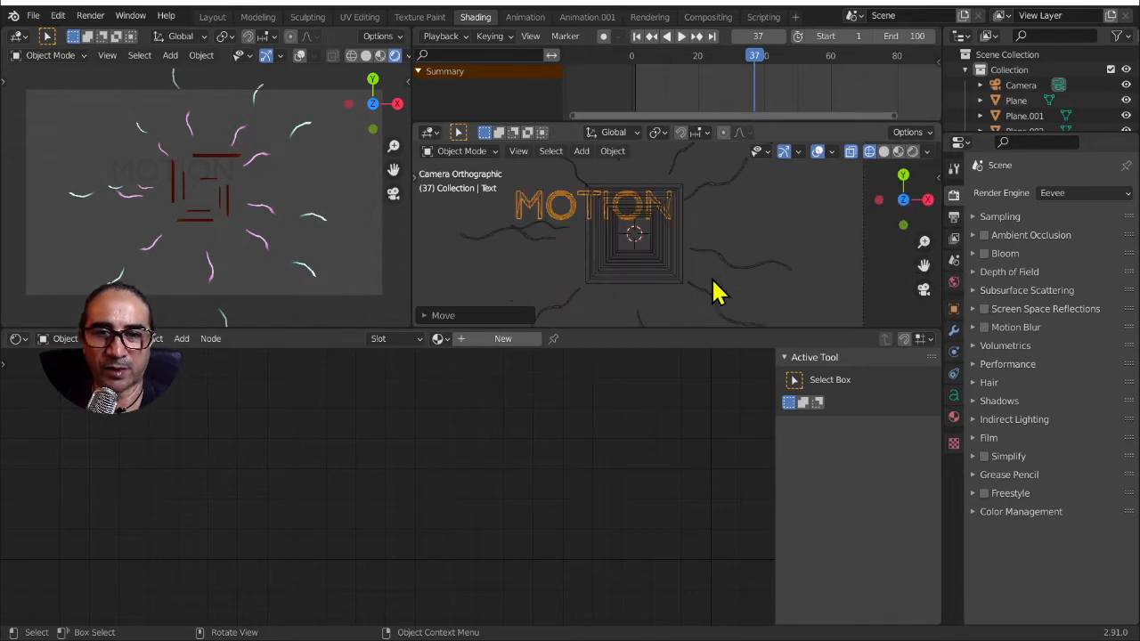
Nudge the MOTION text slightly to the right across the squares' upper part
scroll(692, 275, up, 2)
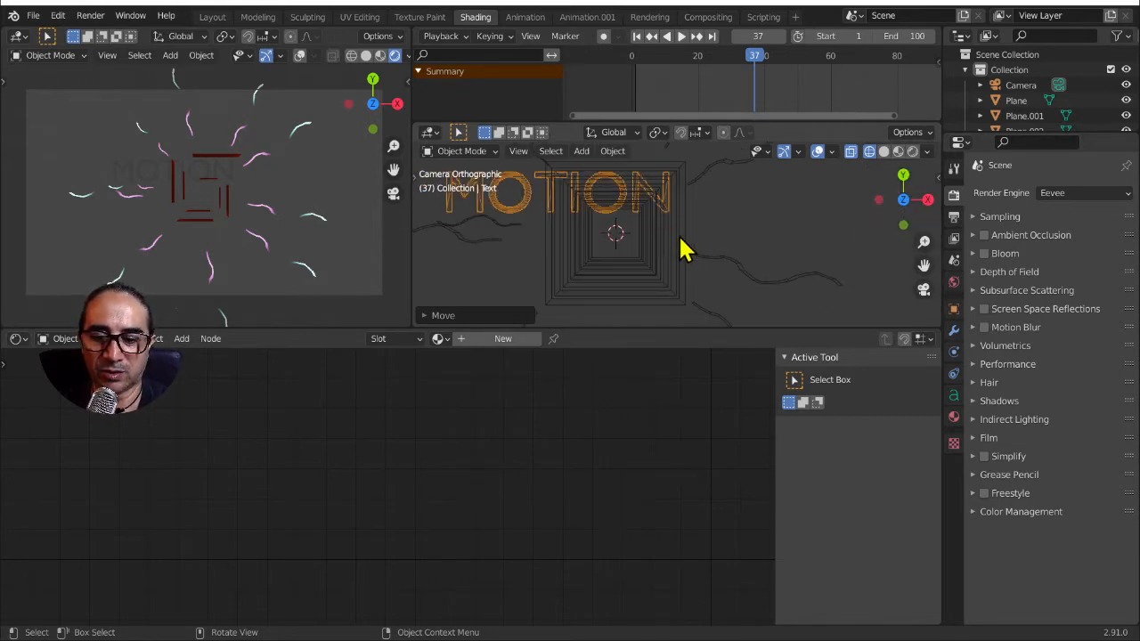
key(g)
click(686, 235)
Duplicate the MOTION text and place the copy below the original, over the lower half of the squares
shift+middle_drag(682, 229, 732, 263)
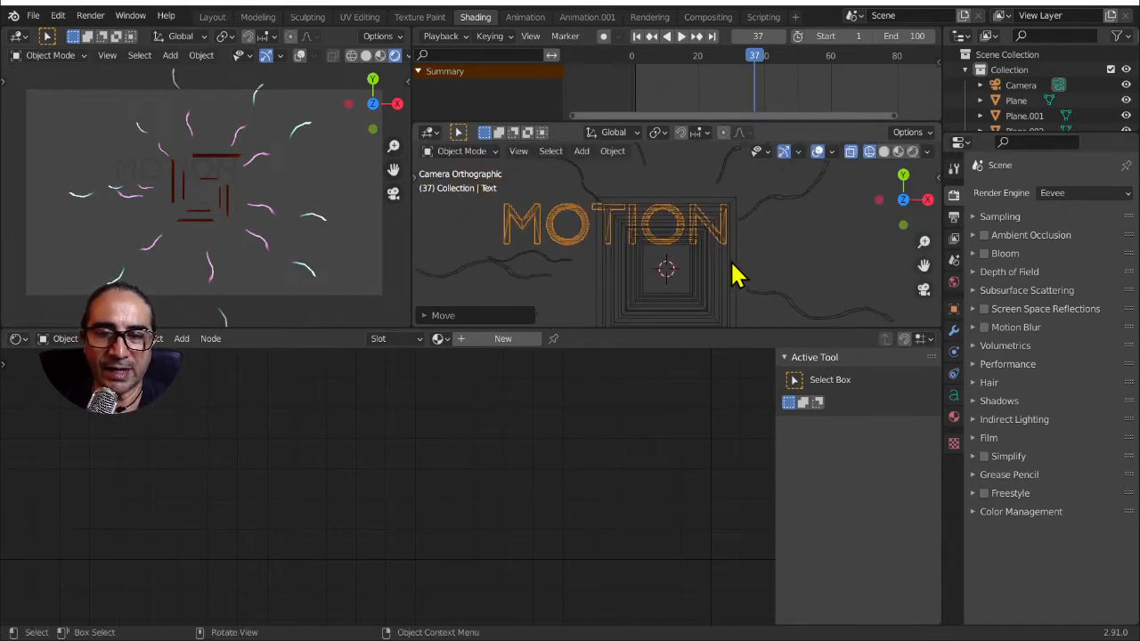
scroll(732, 276, up, 2)
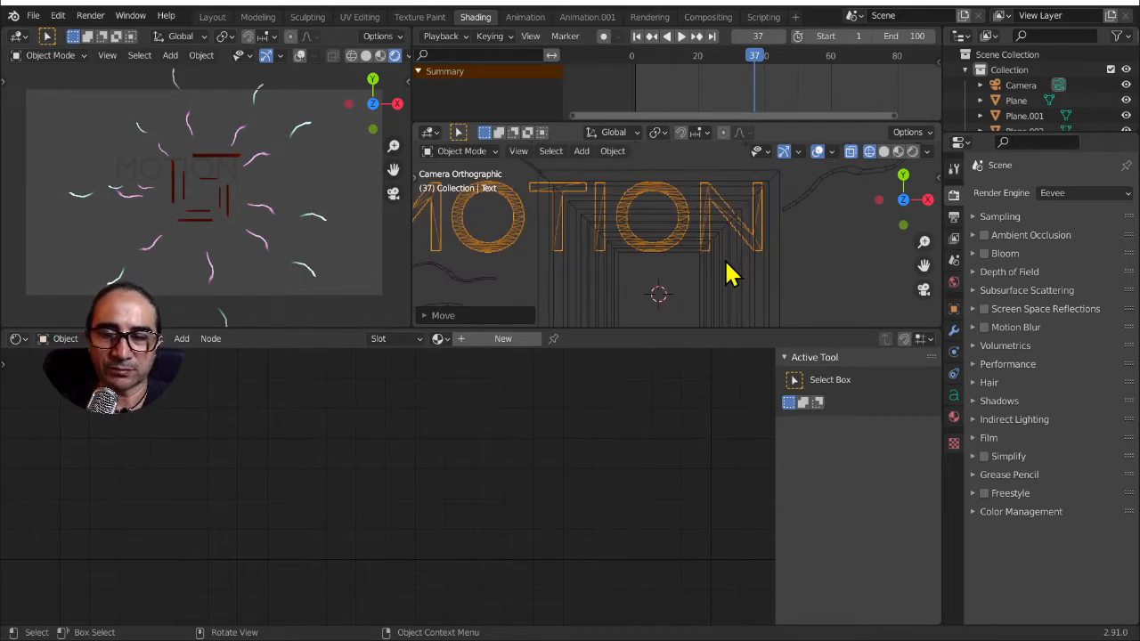
shift+middle_drag(712, 258, 776, 254)
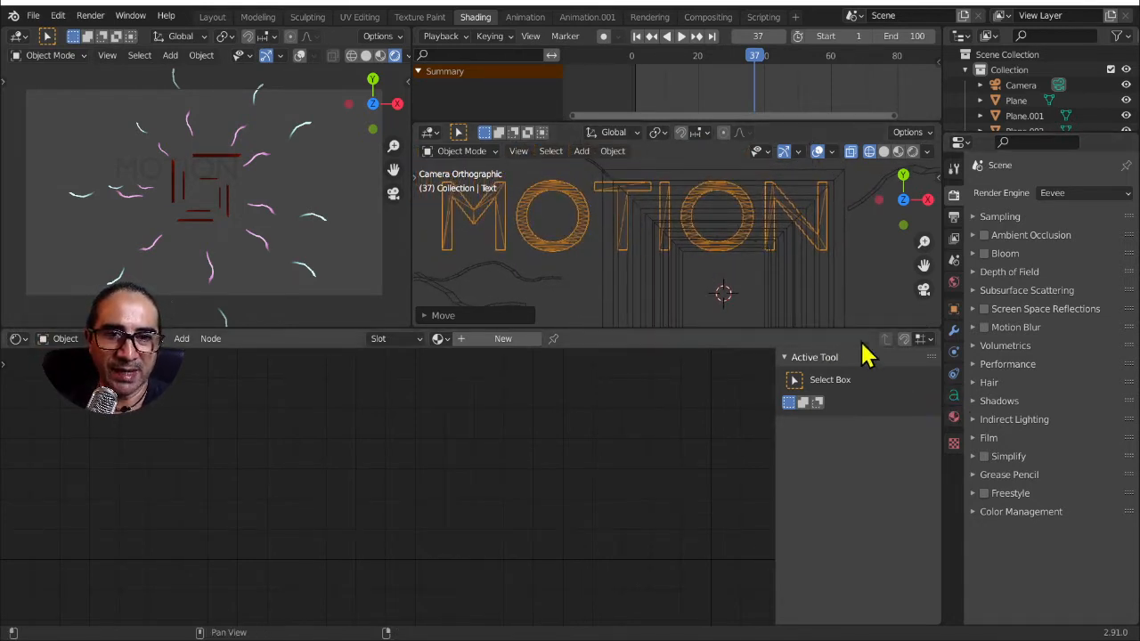
scroll(712, 271, down, 3)
key(shift+d)
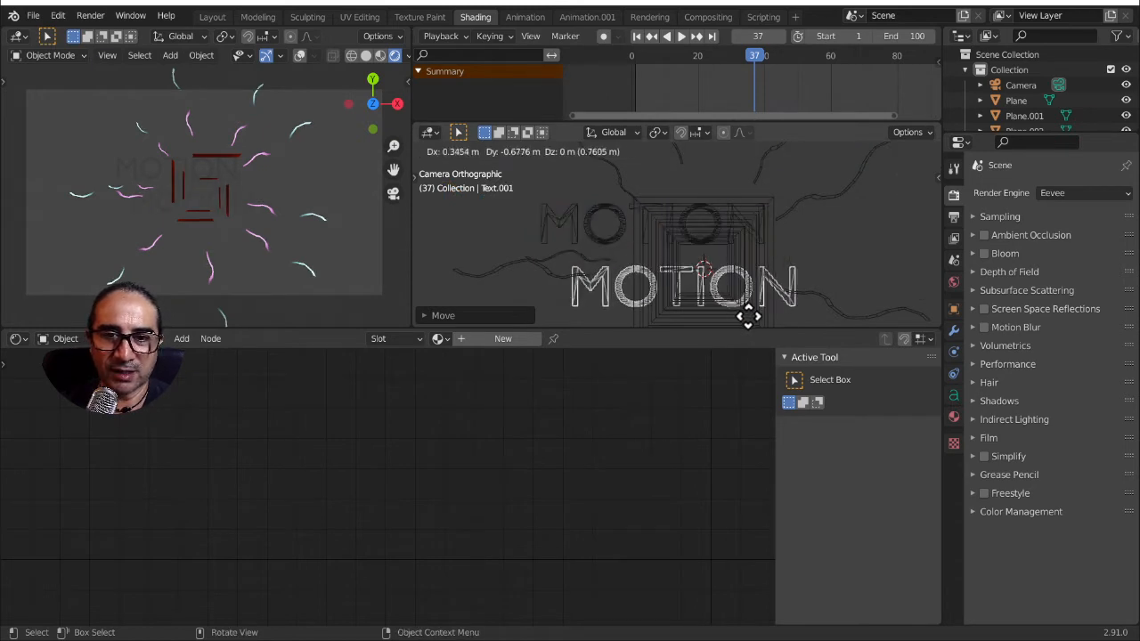
click(822, 160)
Scale the duplicated text down to about the squares' width and move it to their lower edge
shift+middle_drag(724, 220, 667, 161)
key(s)
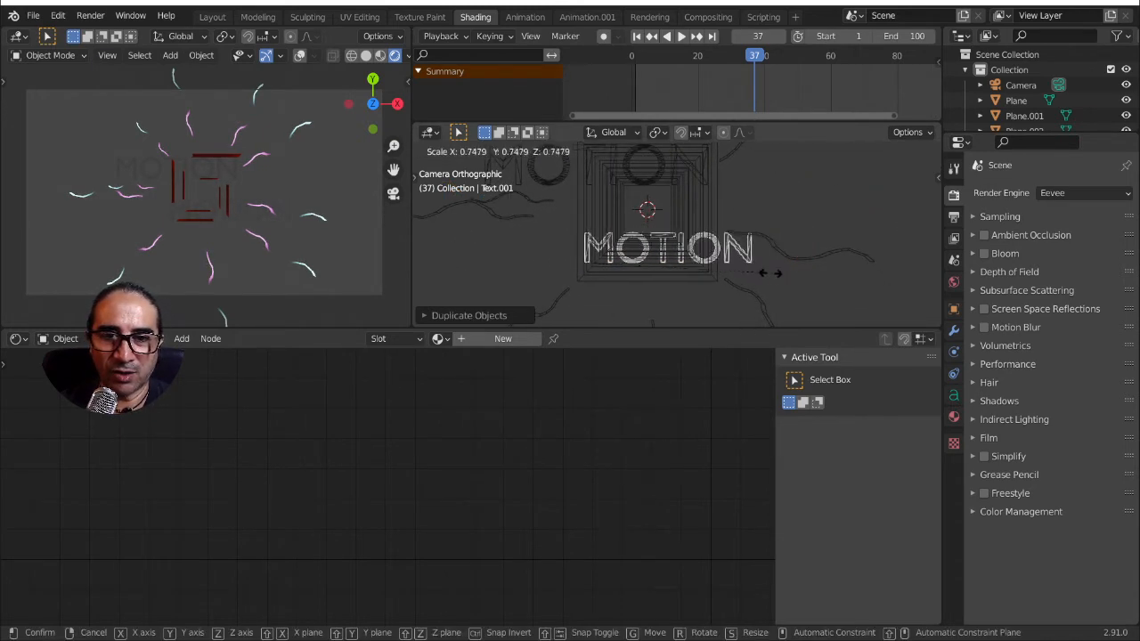
click(727, 281)
key(g)
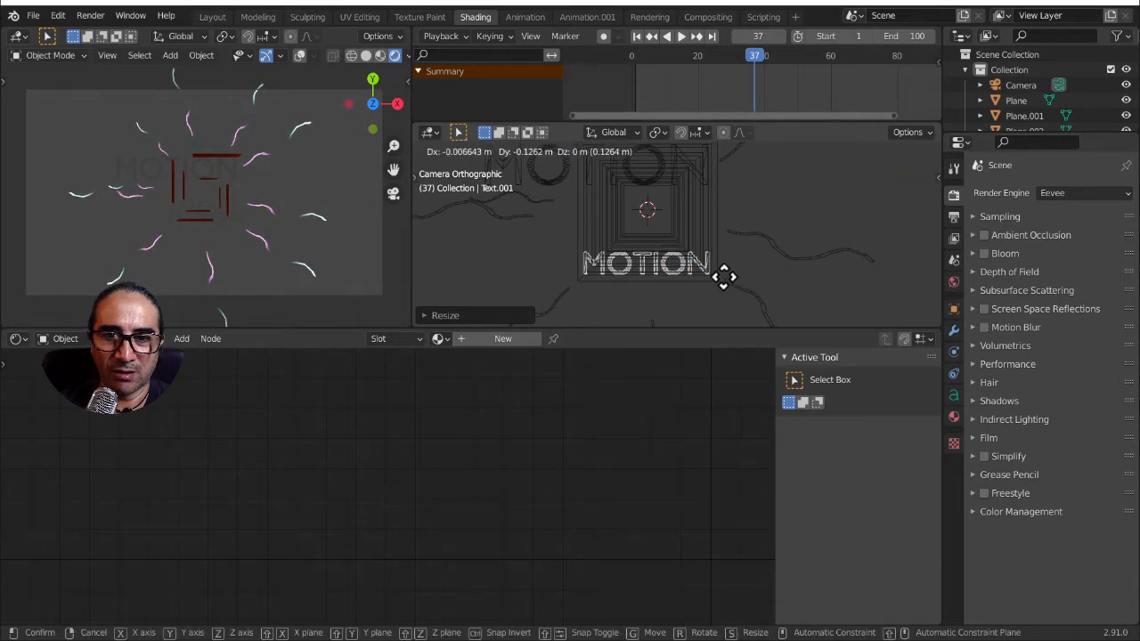
click(724, 278)
Replace the duplicated text's content with "Graphics"
scroll(725, 278, up, 4)
key(Tab)
key(BackSpace)
key(BackSpace)
key(BackSpace)
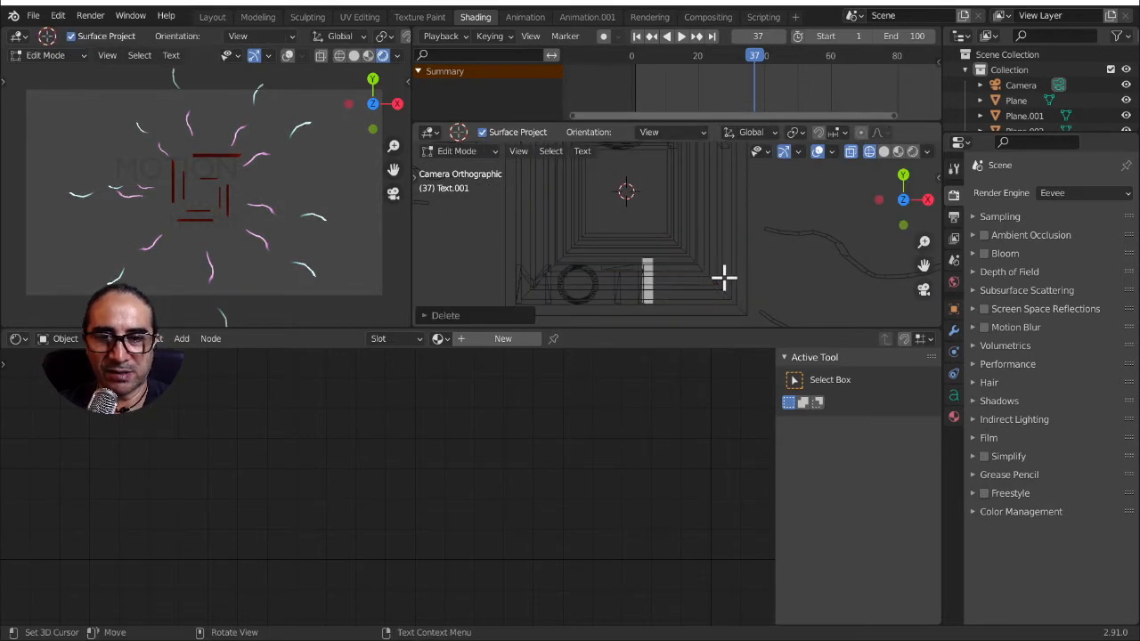
text(C)
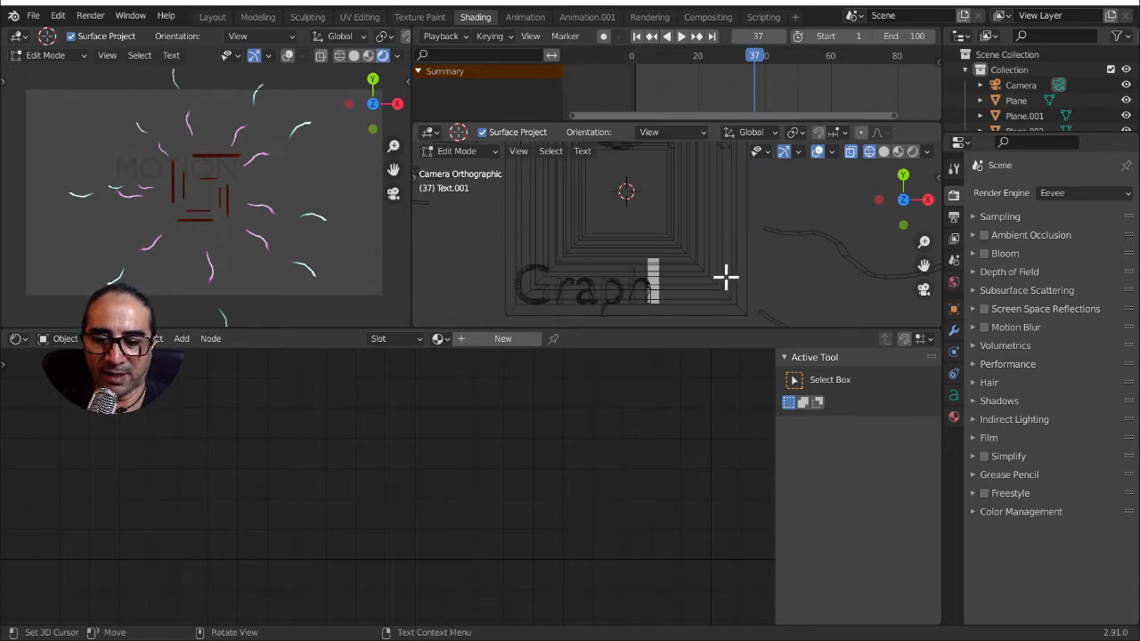
key(Tab)
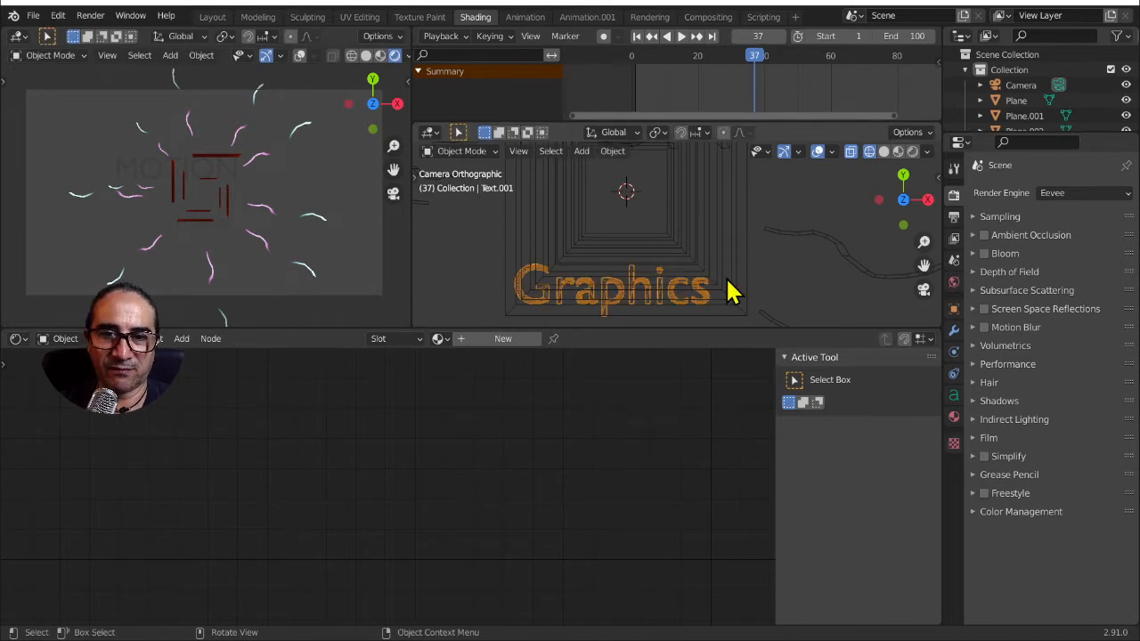
Enlarge the Graphics text to about the width of the outermost square
key(s)
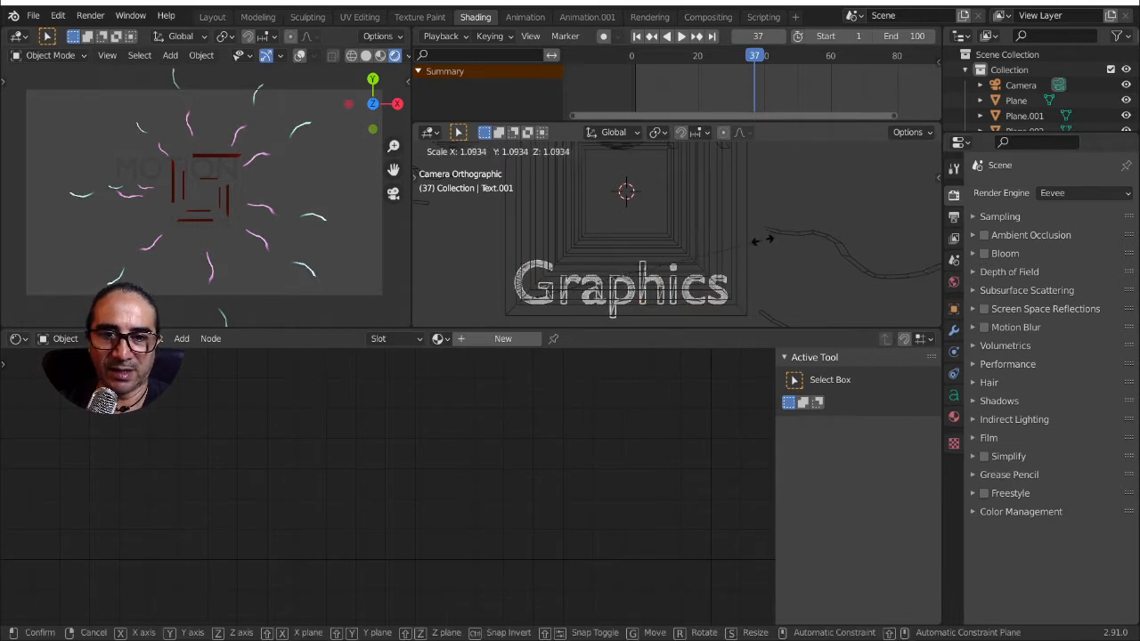
click(575, 308)
click(626, 306)
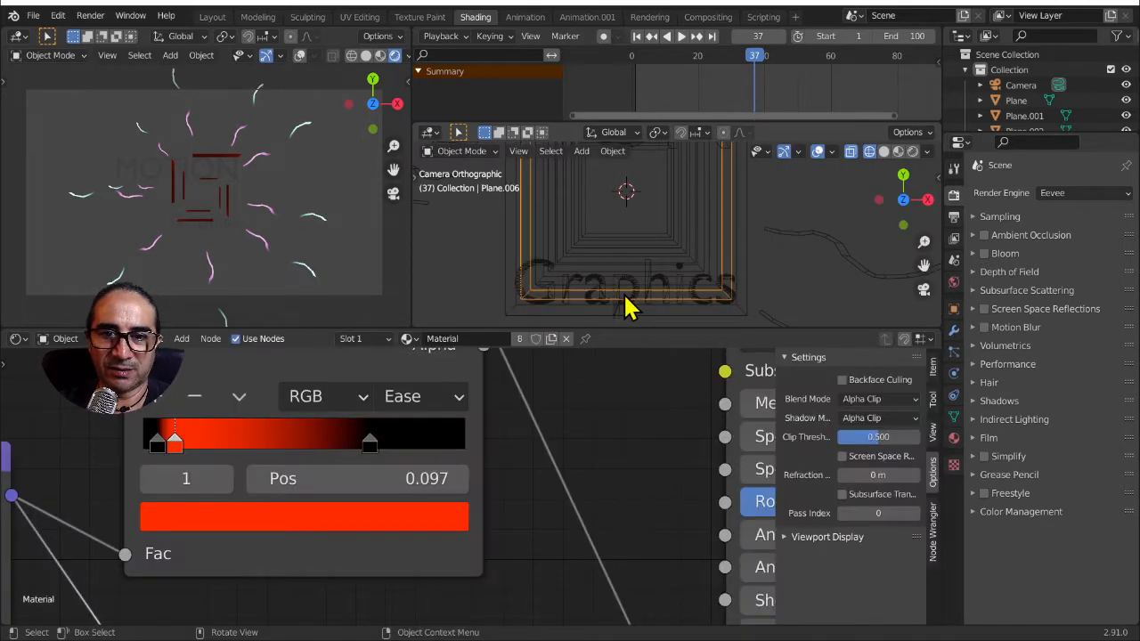
click(628, 308)
key(s)
click(648, 323)
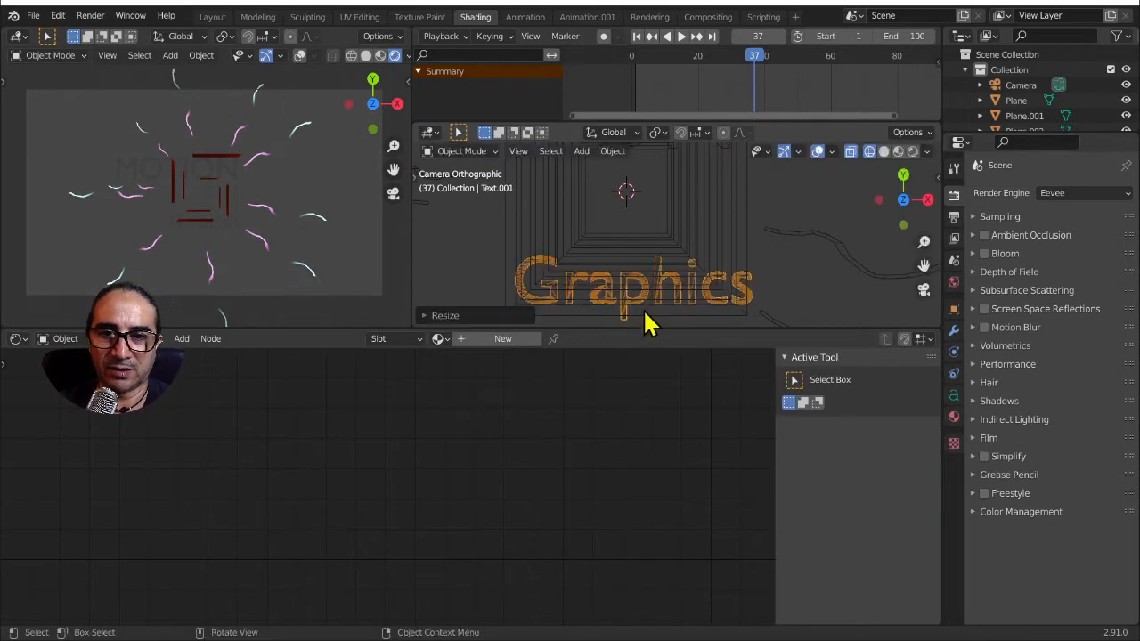
Shift the Graphics text left so it is centred on the outermost square's bottom edge
key(g)
click(633, 312)
key(g)
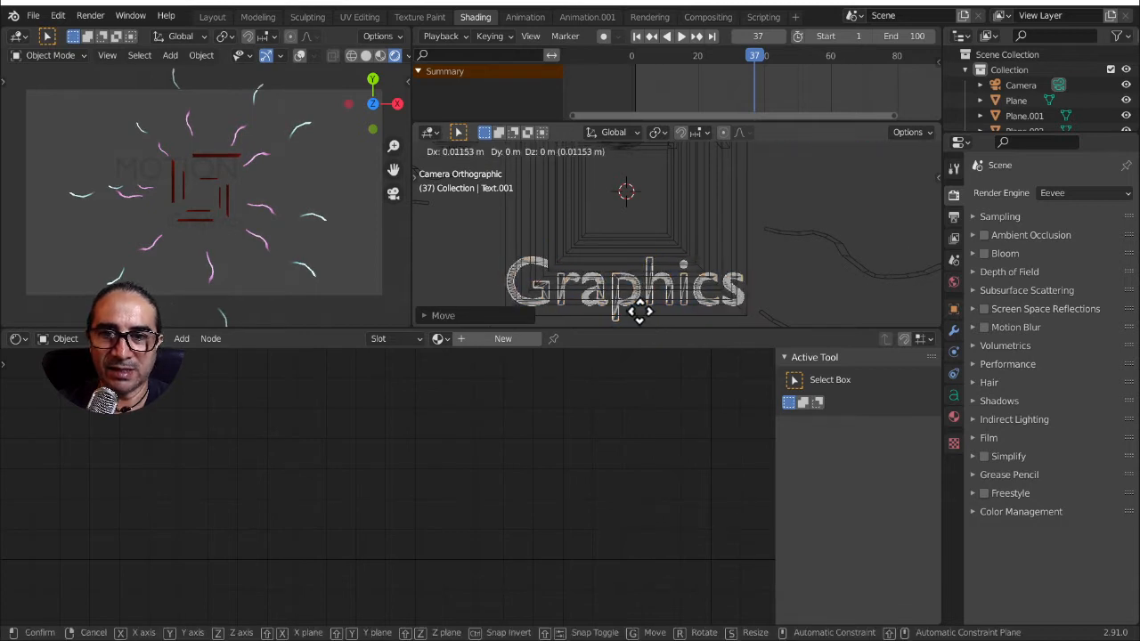
click(638, 311)
Load the Lucida Handwriting font (LHANDW.TTF) as the Graphics text's regular font
scroll(216, 223, up, 5)
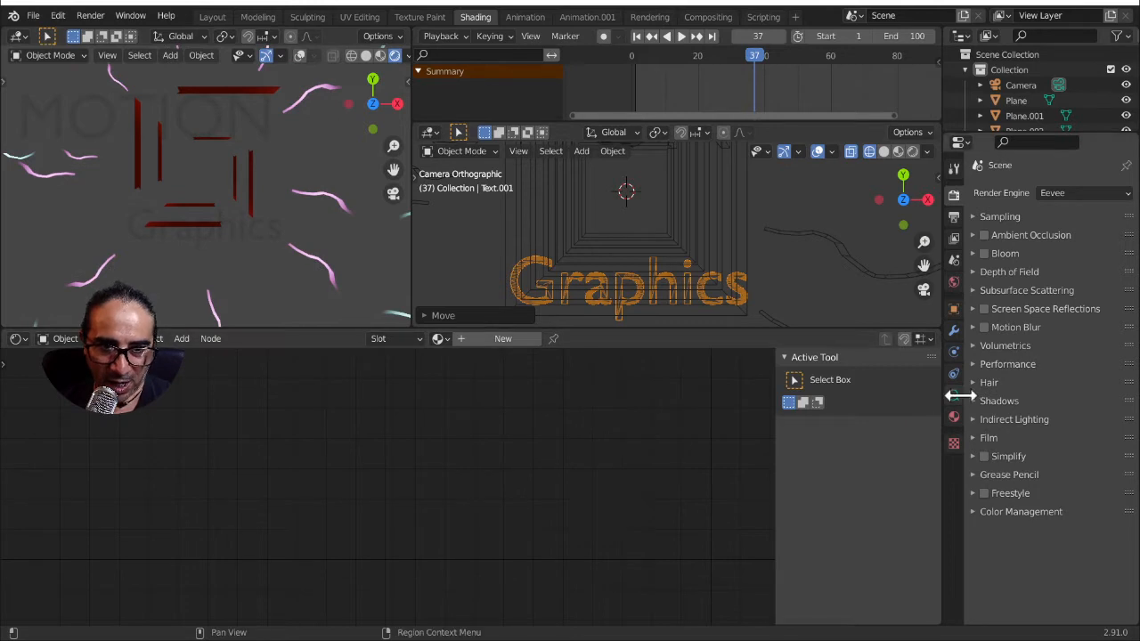
click(954, 395)
click(991, 223)
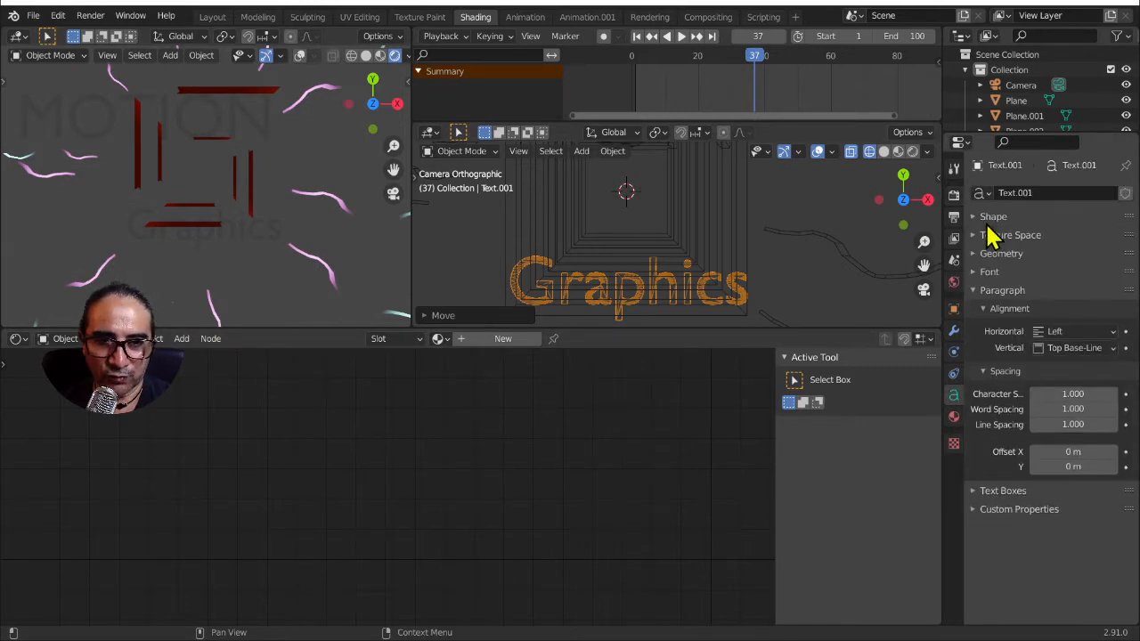
click(1009, 273)
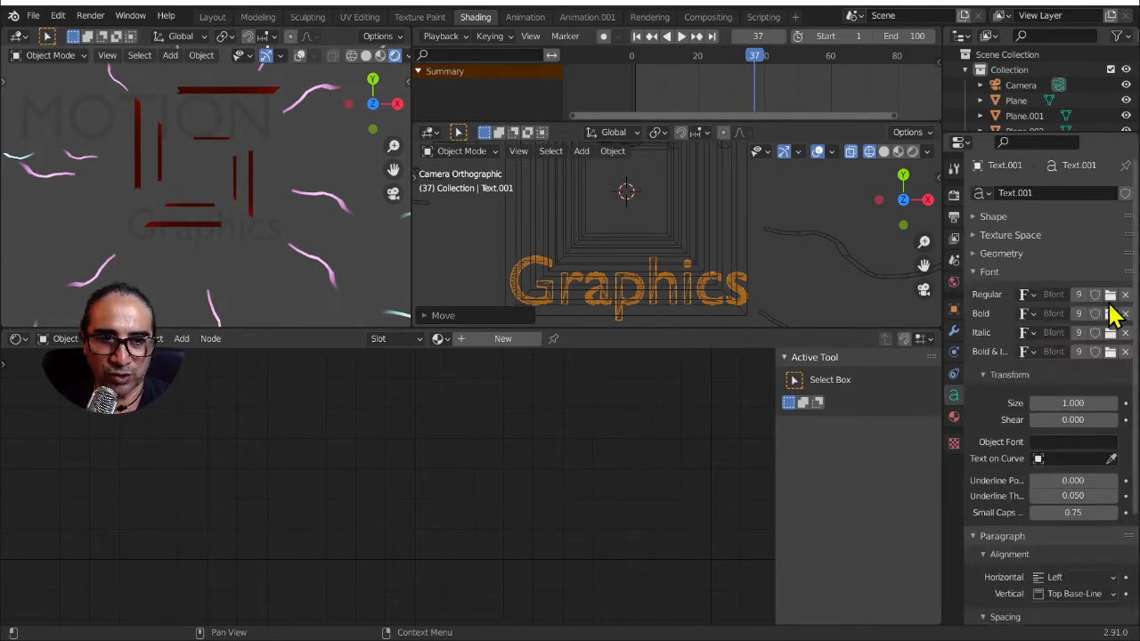
click(1110, 295)
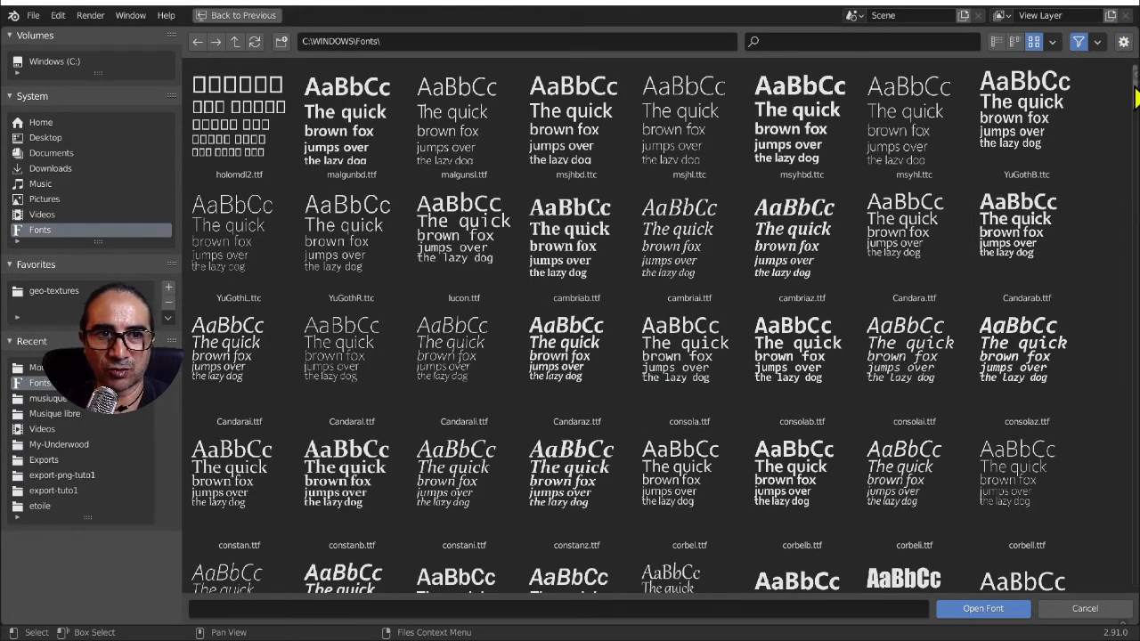
drag(1136, 89, 1137, 398)
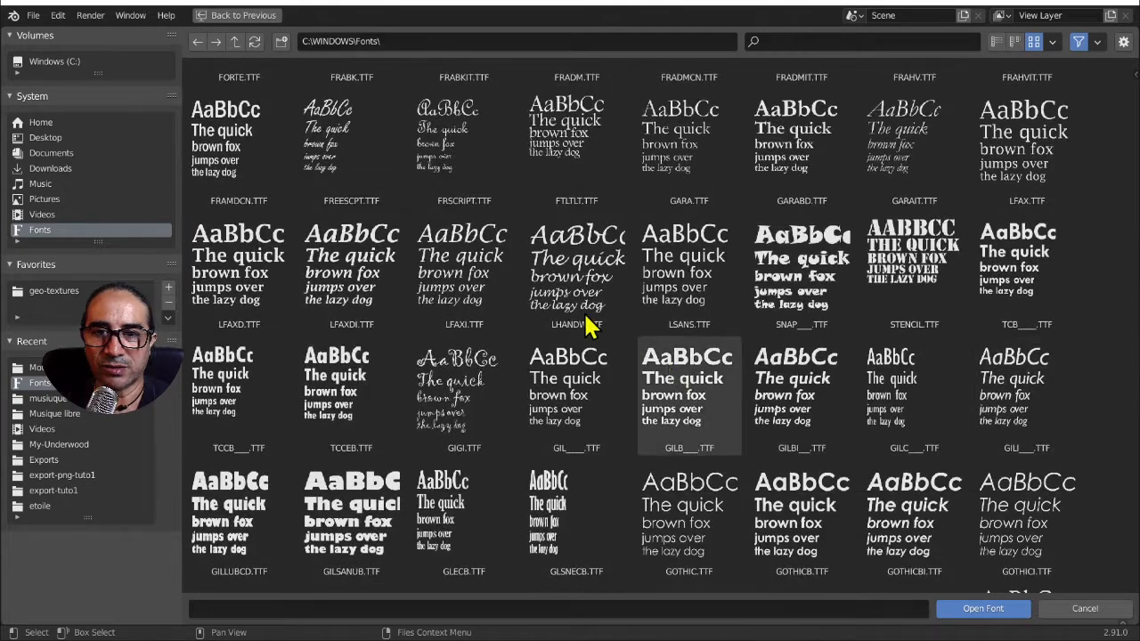
double_click(588, 285)
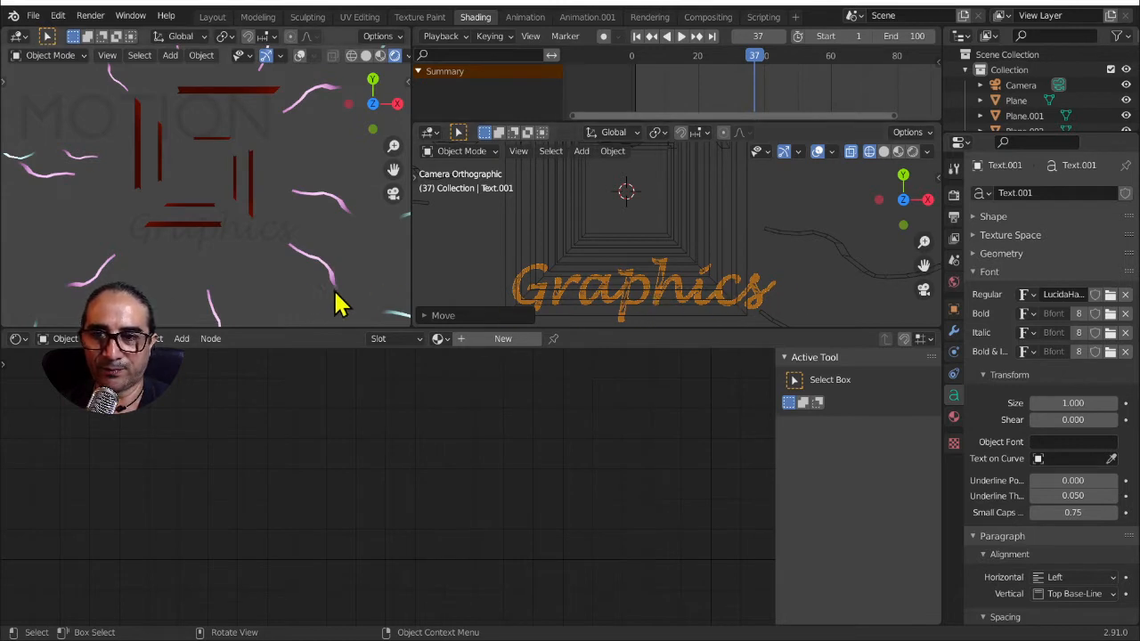
Rescale the Graphics text to span the outermost square's width and position it across that square's bottom edge
key(s)
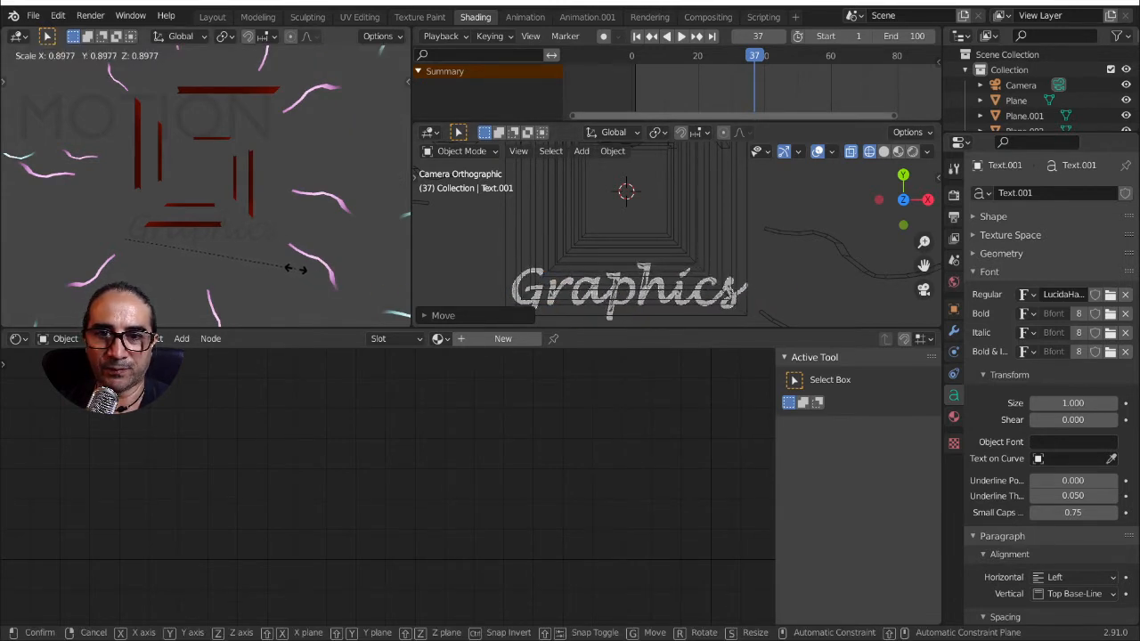
click(312, 279)
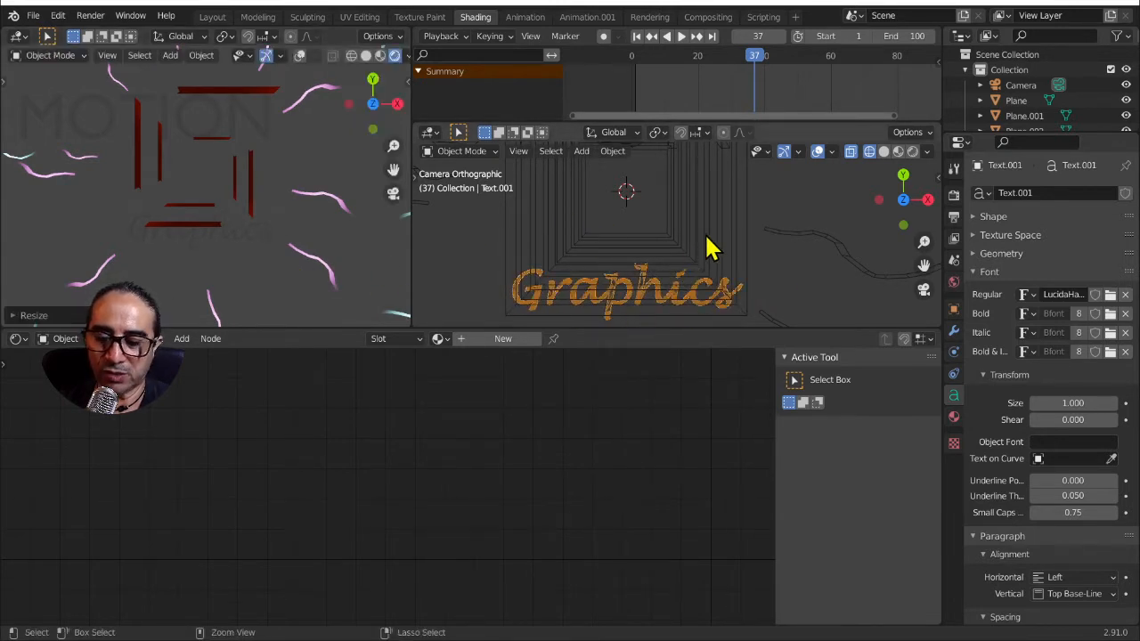
key(ctrl+space)
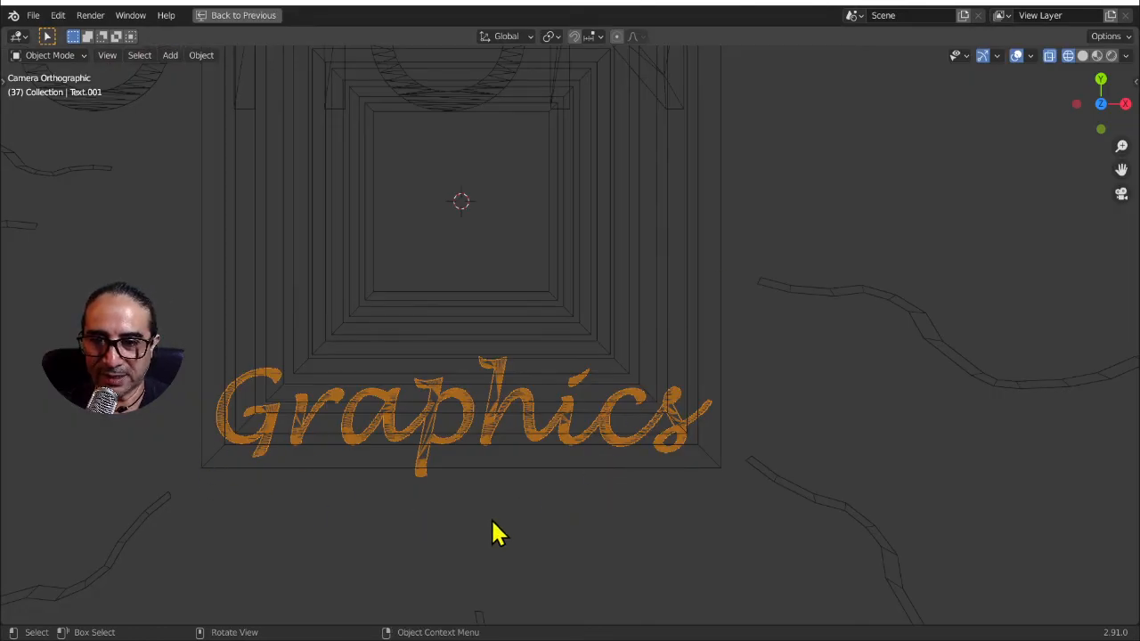
key(s)
key(g)
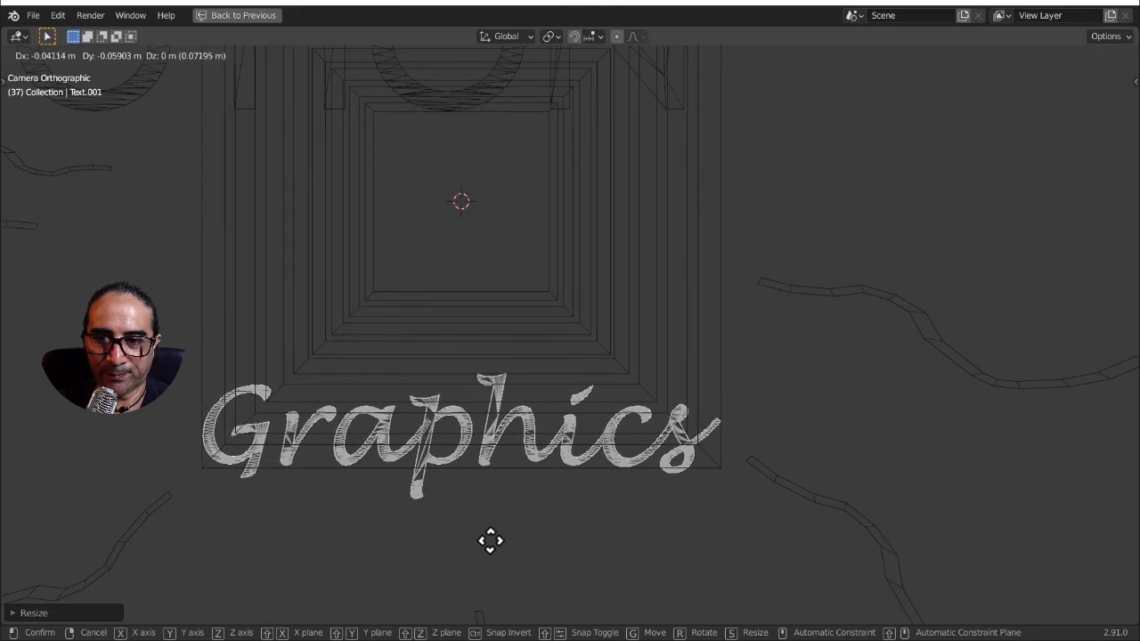
click(491, 532)
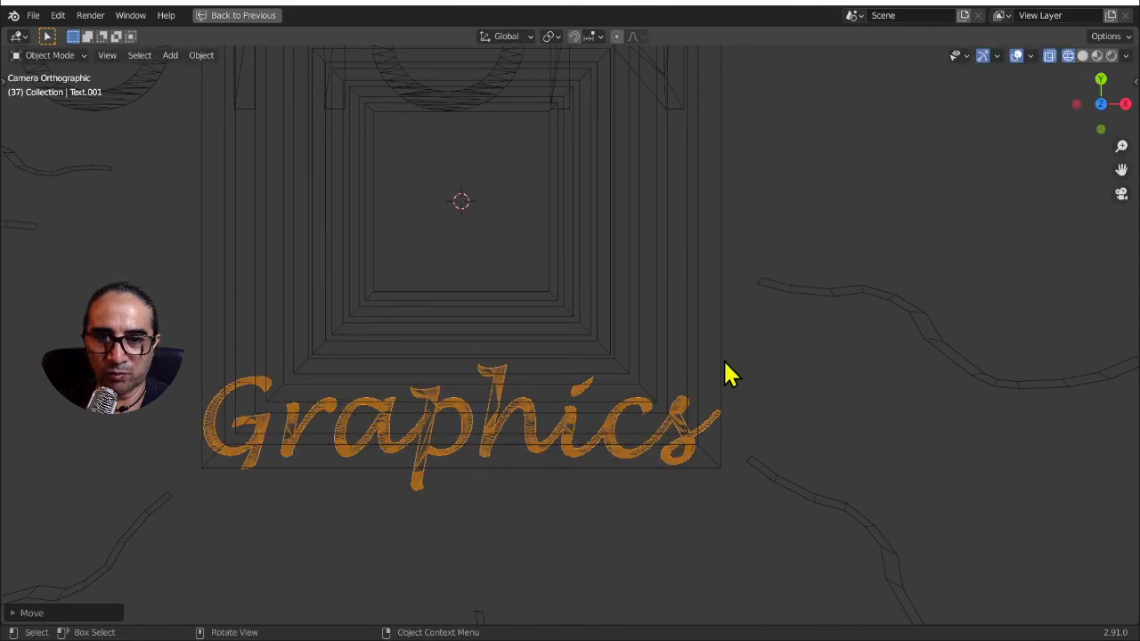
Move the MOTION text so its upper-right corner meets the outermost square's upper-right corner, and fine-tune its scale
scroll(458, 272, down, 3)
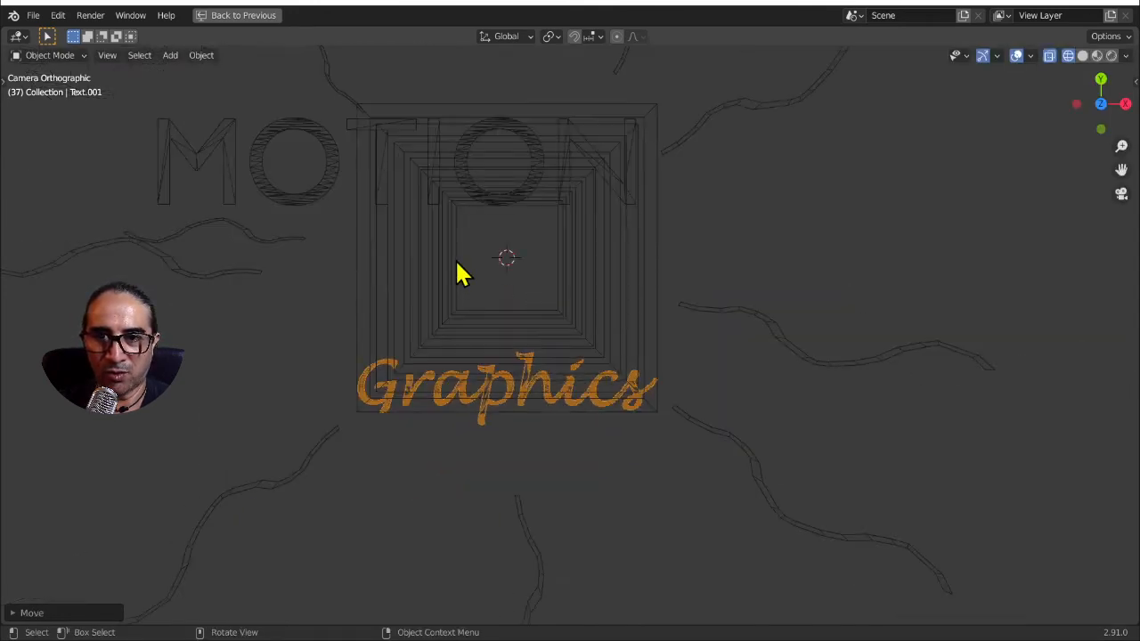
shift+middle_drag(458, 272, 496, 389)
click(677, 336)
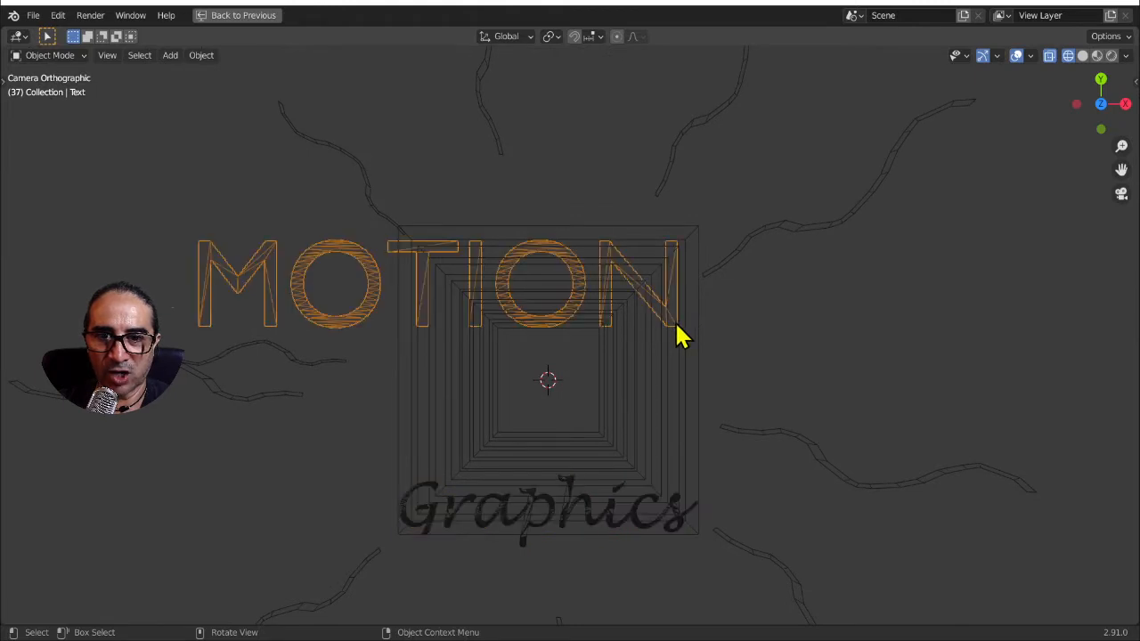
key(g)
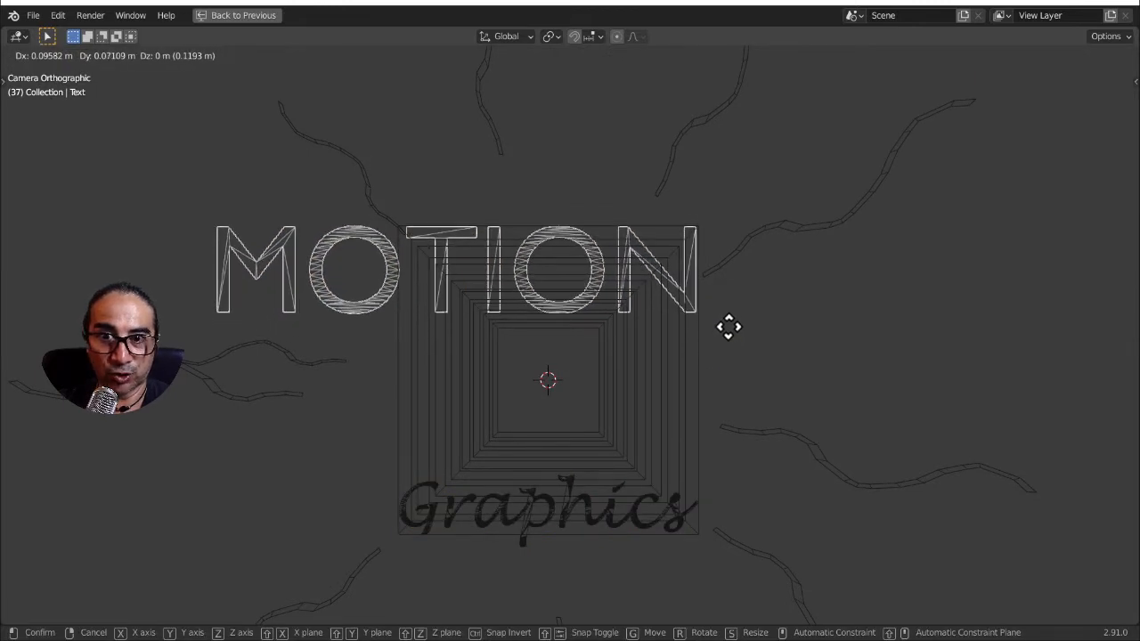
click(730, 337)
key(s)
click(732, 334)
click(733, 336)
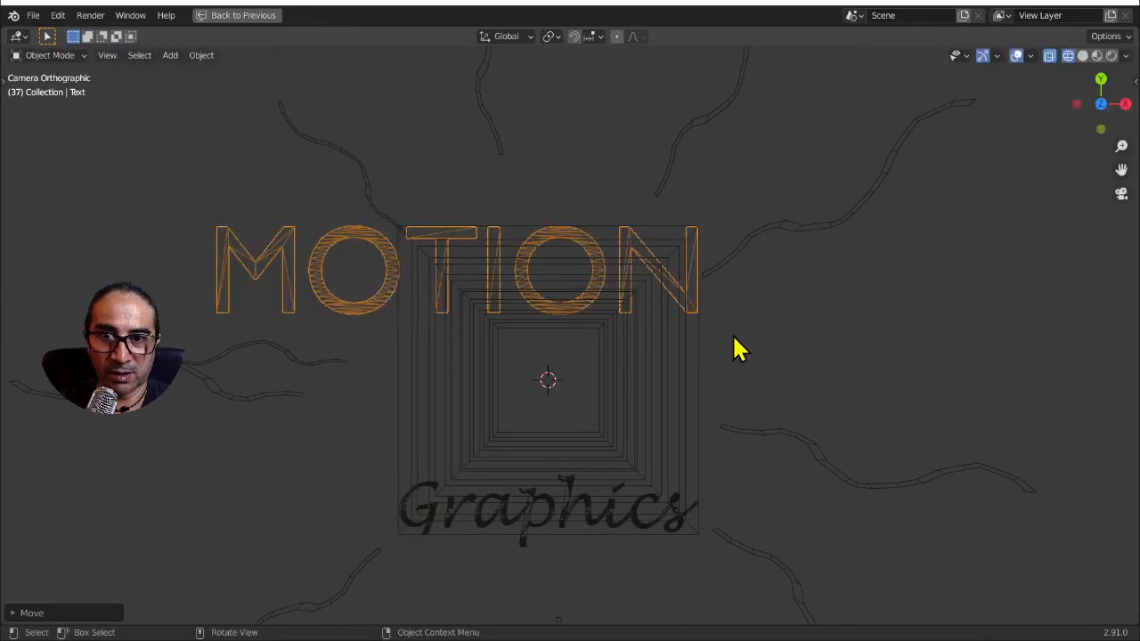
Rotate the longer wavy line left of the squares slightly and lower it clear of the shorter one under MOTION
click(370, 196)
click(456, 223)
scroll(446, 325, down, 3)
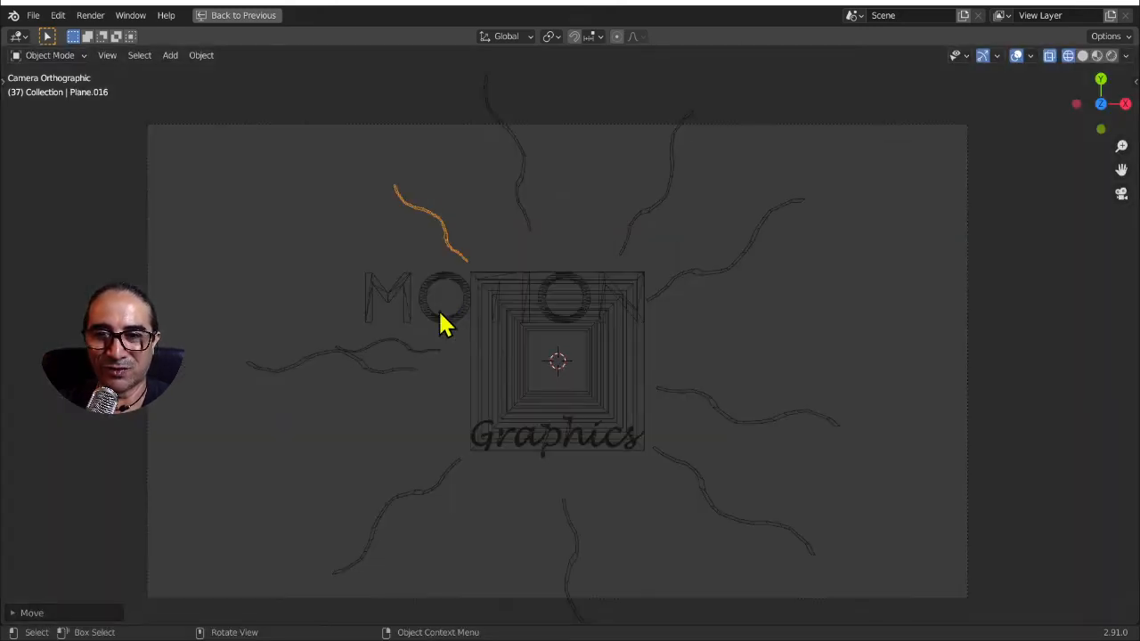
click(401, 373)
key(r)
click(453, 385)
key(g)
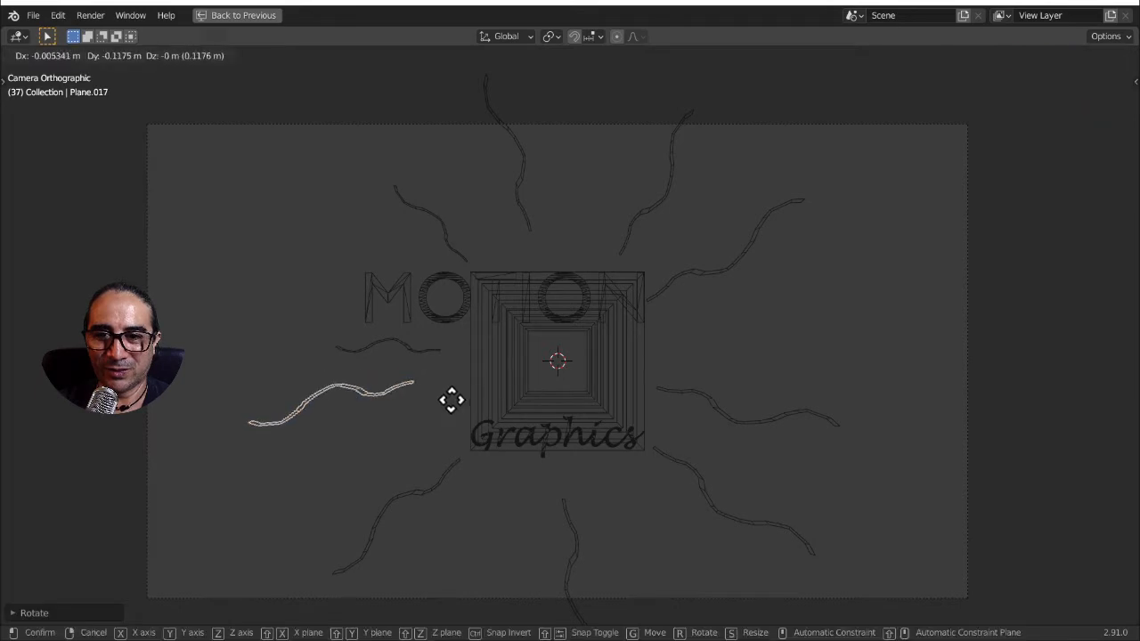
click(450, 400)
Move the wavy line above MOTION's first O out to the upper left of the M and tilt it slightly flatter
click(429, 351)
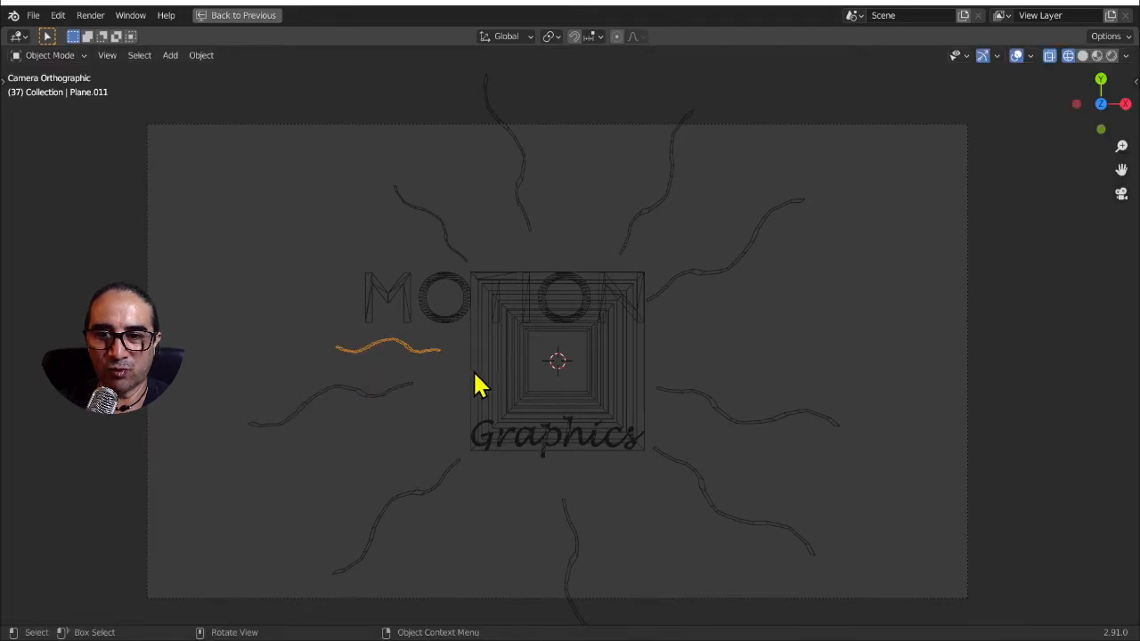
click(445, 251)
key(g)
click(319, 261)
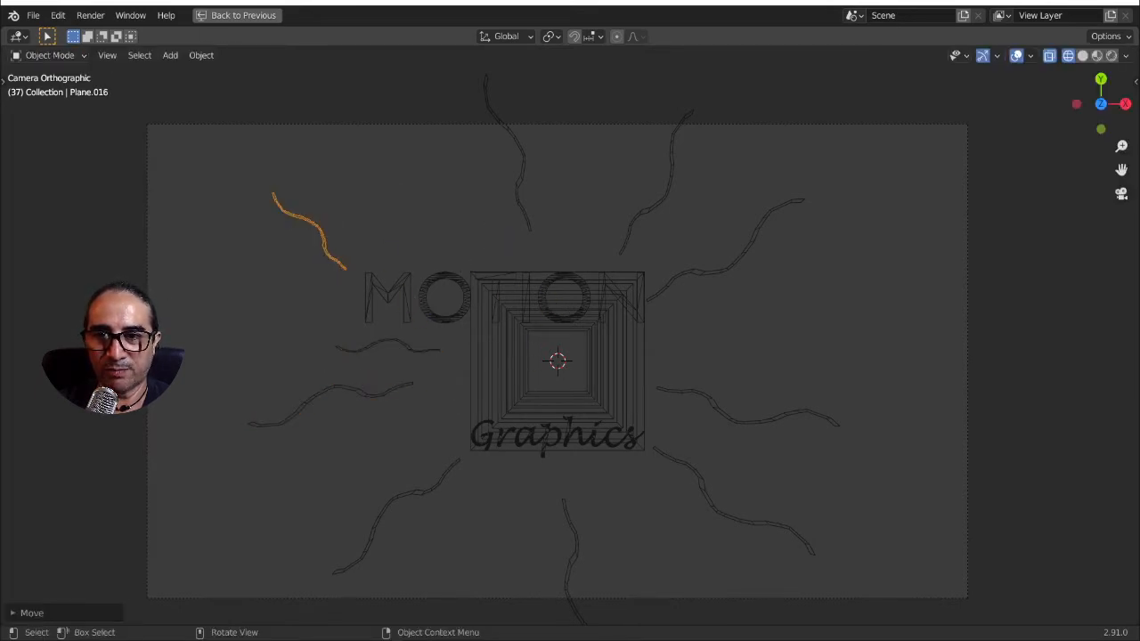
key(r)
click(469, 265)
Move the tall wavy line above the T left so it radiates upward from just above the M
click(524, 226)
key(g)
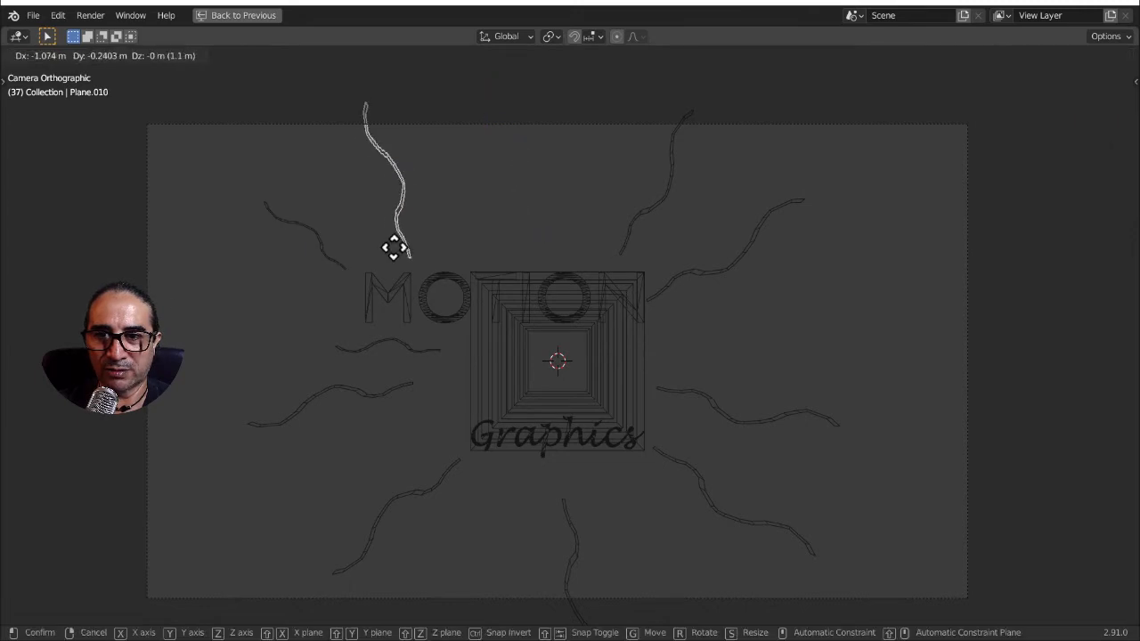
click(393, 257)
click(623, 247)
Move the short wavy line under the M to the lower left of MOTION and rotate it about 21 degrees outward
click(428, 358)
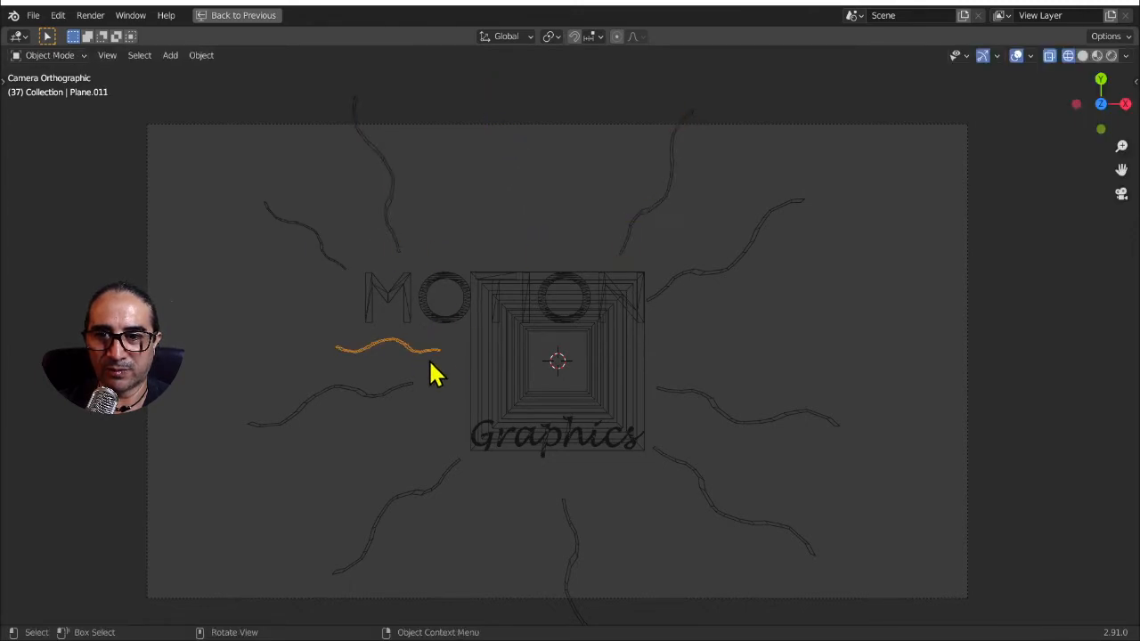
key(r)
click(474, 342)
key(g)
click(339, 382)
key(r)
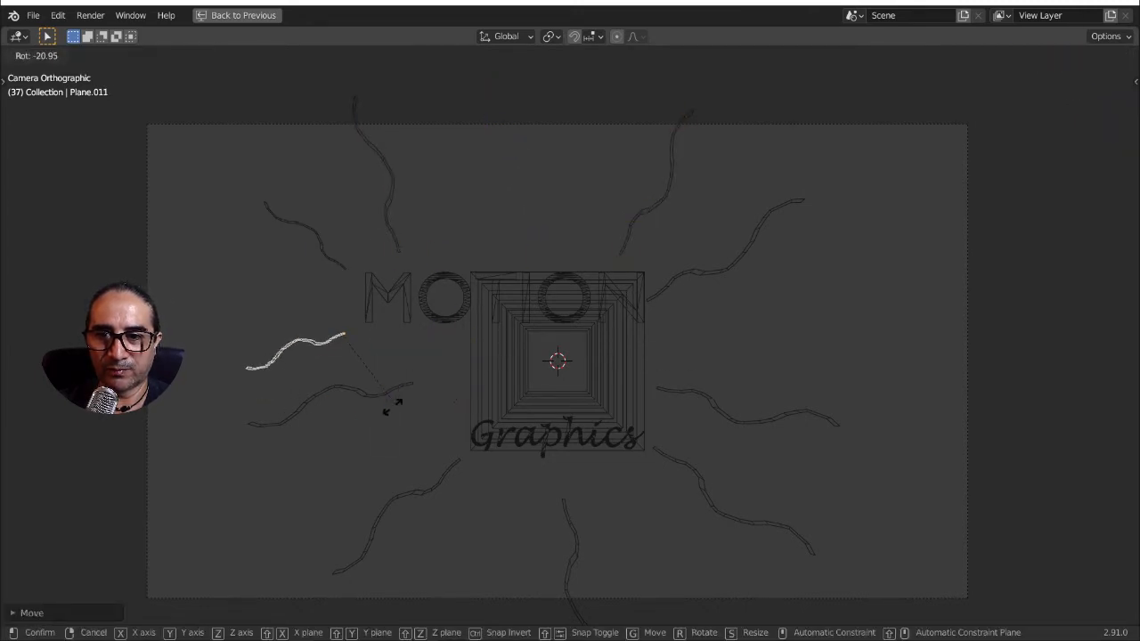
click(396, 402)
Reposition the long wavy line below the short one and rotate it steeper so it points down to the left
click(392, 392)
key(g)
click(386, 383)
key(r)
click(438, 382)
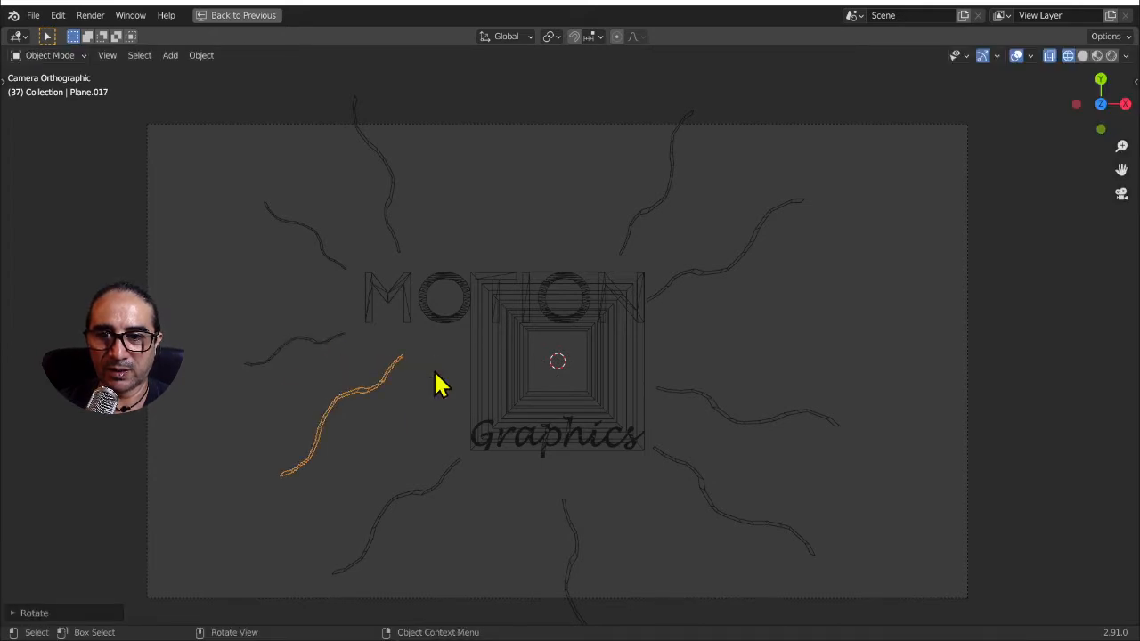
key(r)
click(433, 387)
Shift the wavy line above the N slightly left
click(649, 250)
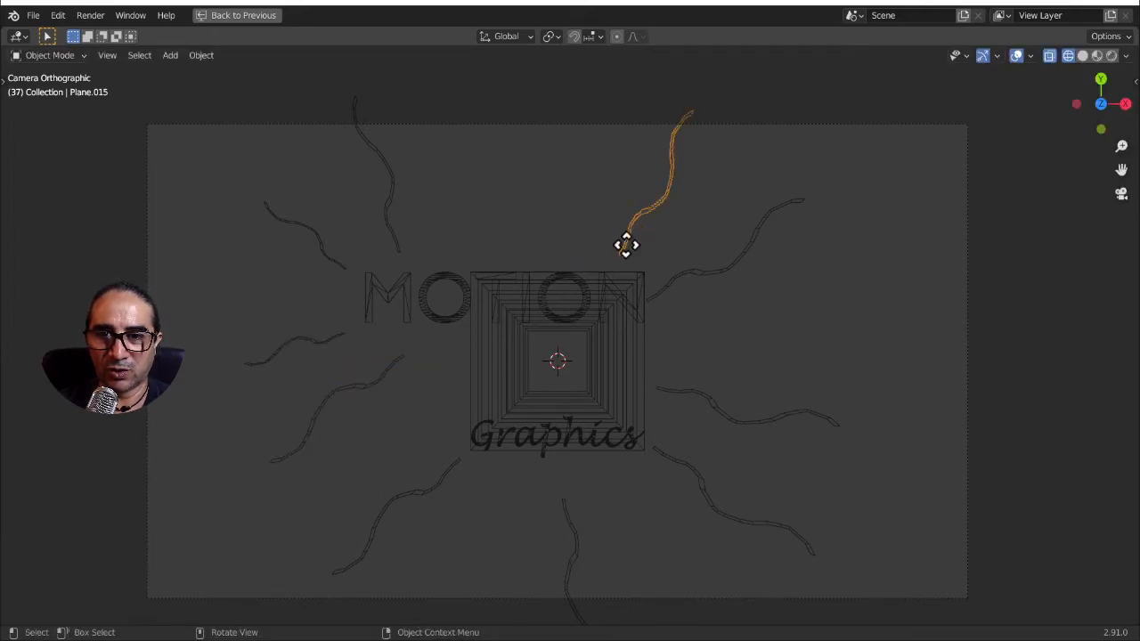
key(g)
click(610, 253)
Duplicate the wavy line above the N, tilt the copy to the left and place it above the T
key(shift+d)
click(523, 255)
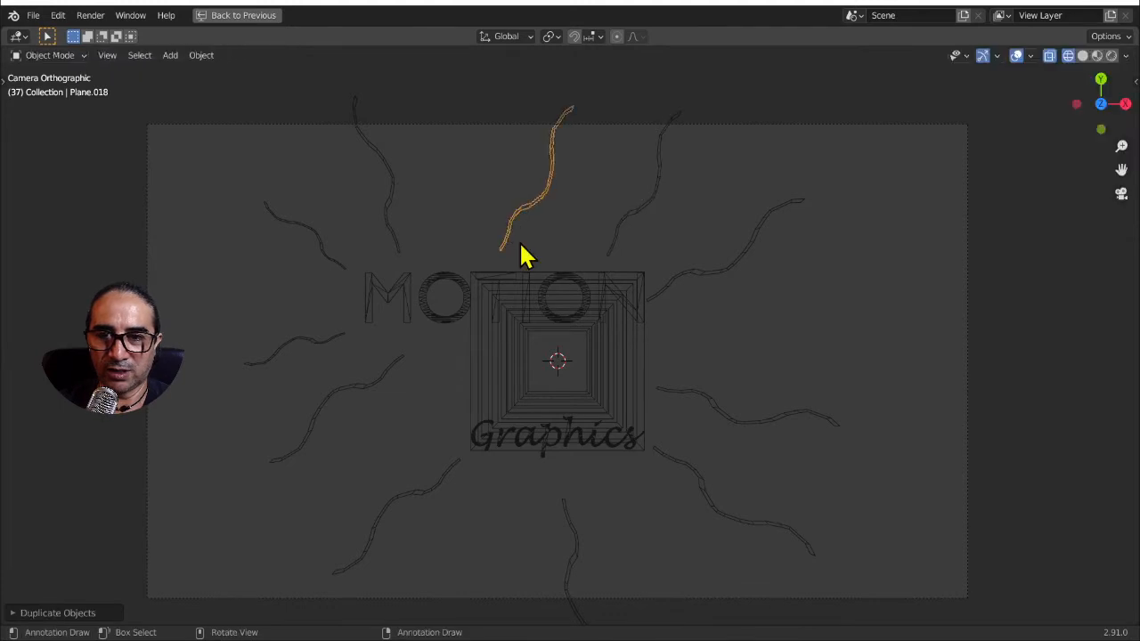
key(r)
click(579, 237)
key(r)
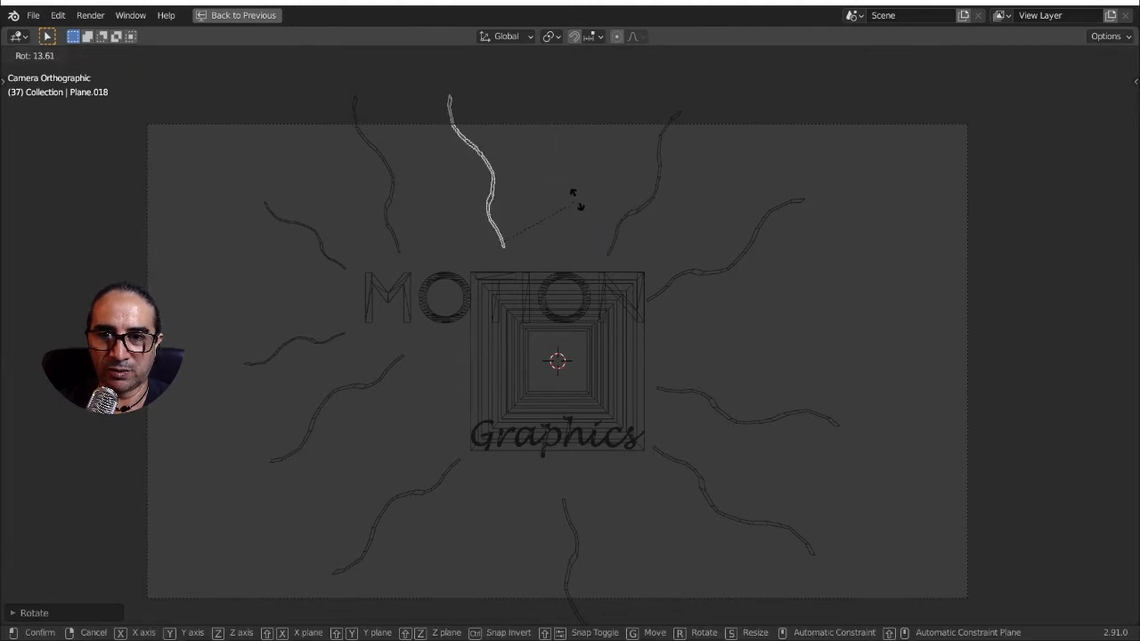
key(Escape)
key(g)
click(563, 205)
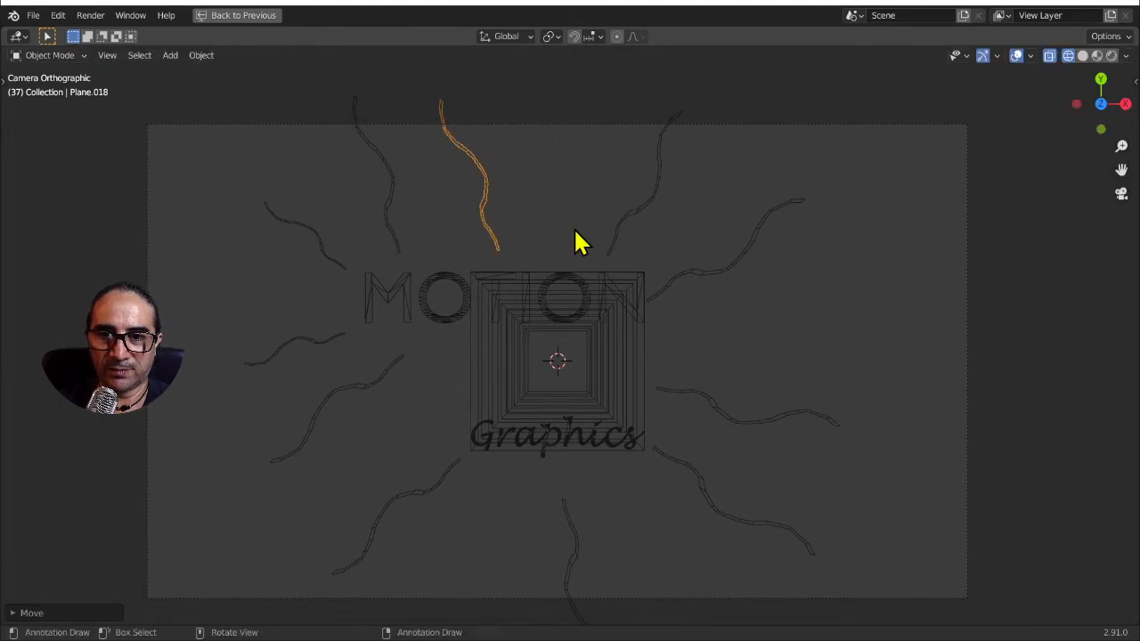
key(g)
click(598, 236)
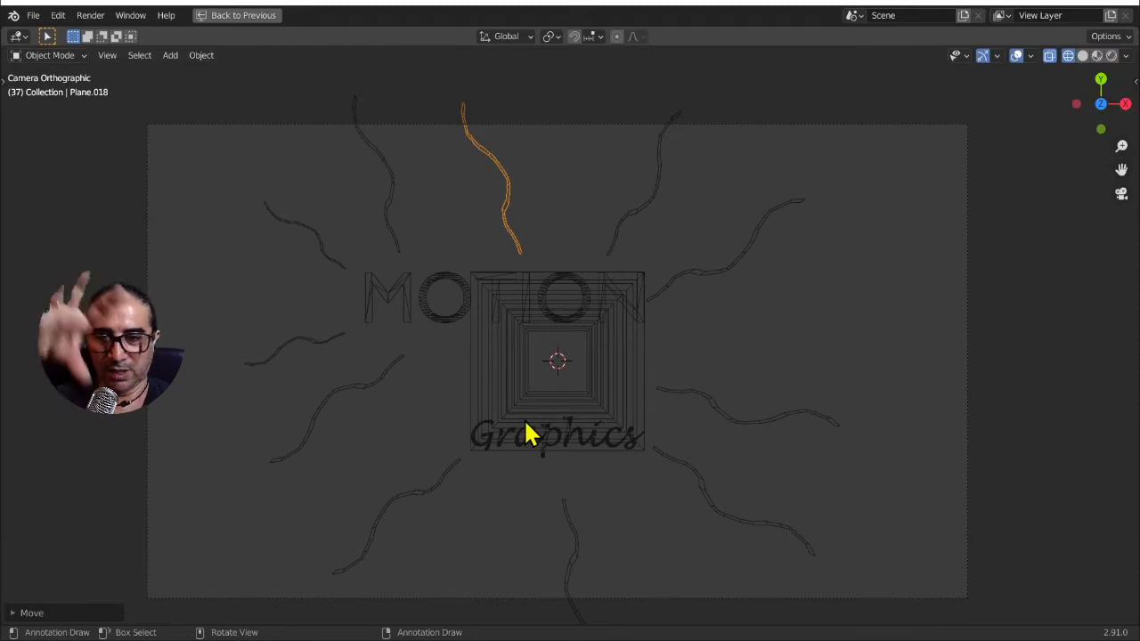
Rotate the wavy line at the upper left of the M to a flatter angle and nudge it down
click(316, 243)
key(r)
click(442, 350)
key(g)
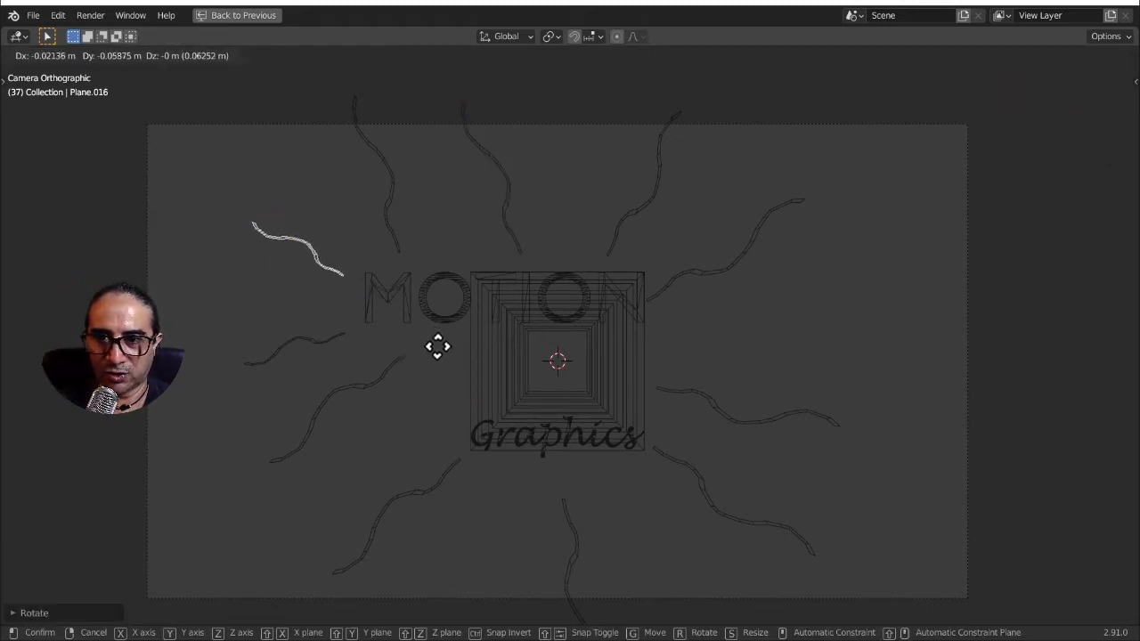
right_click(437, 346)
Duplicate the long wavy line left of the squares, rotate the copy flatter and place it across the camera frame's left edge
click(344, 339)
click(375, 375)
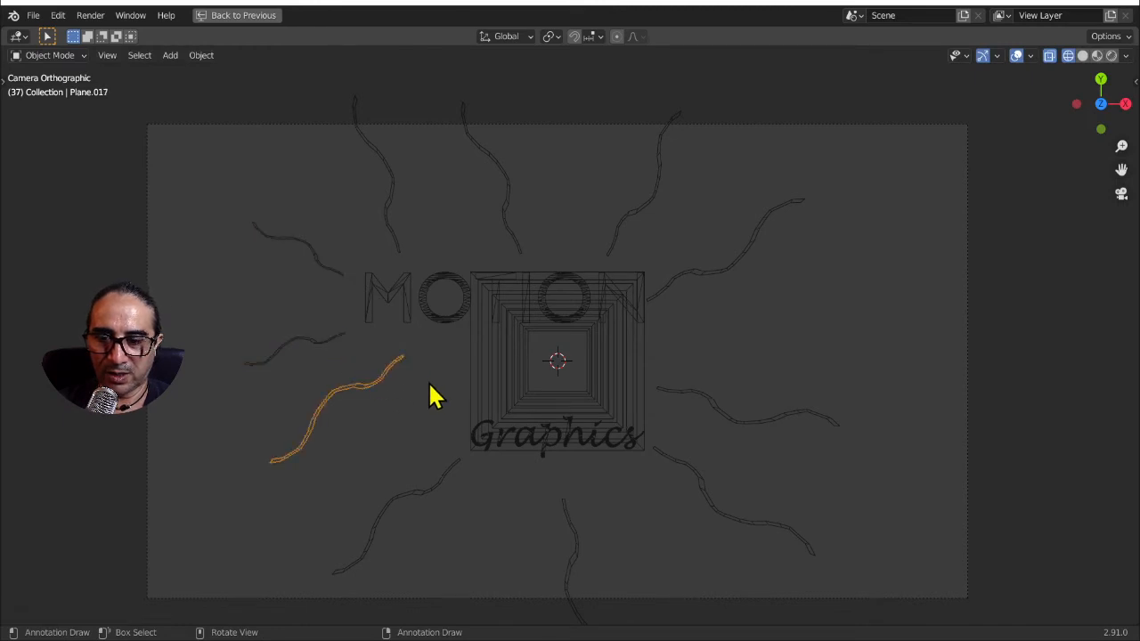
key(shift+d)
click(306, 409)
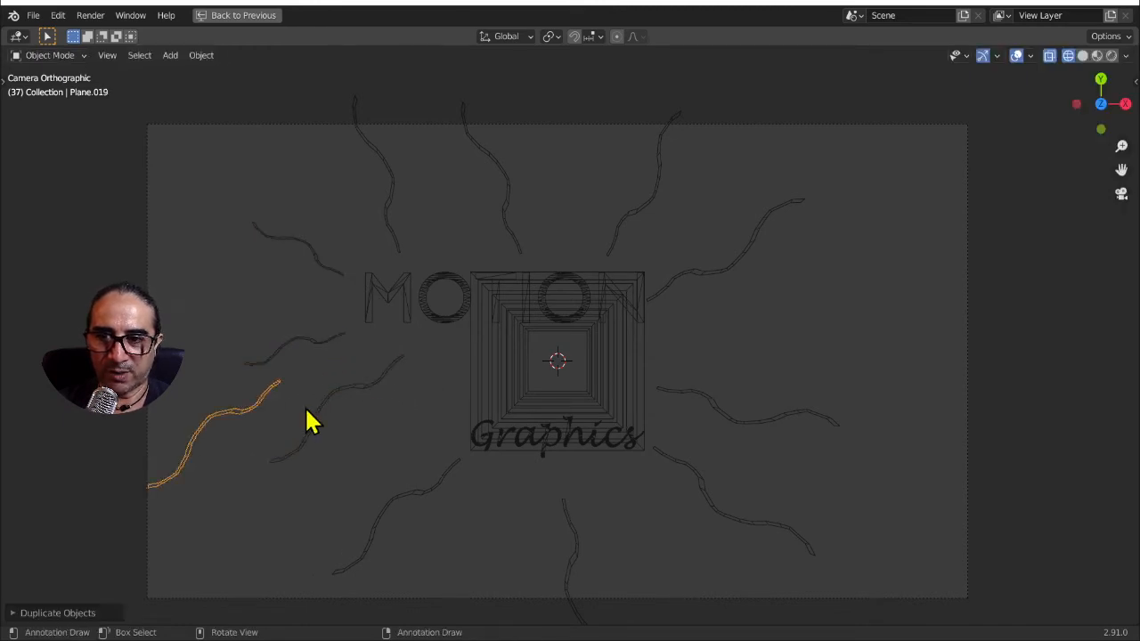
key(r)
click(415, 461)
key(g)
click(413, 442)
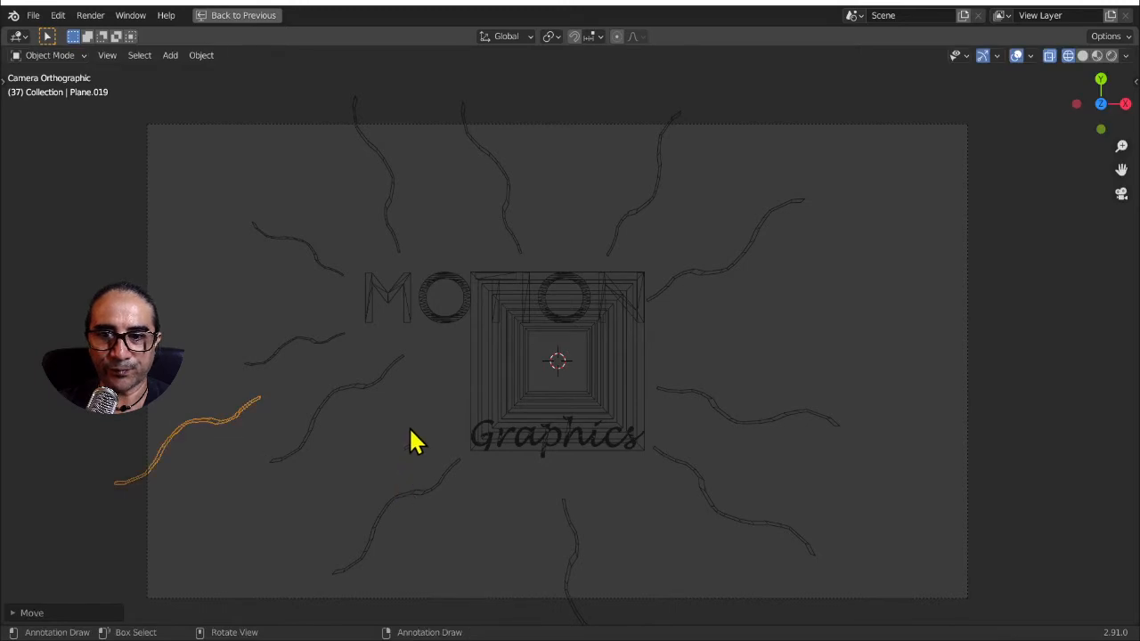
Duplicate that wavy line into the lower-left corner of the camera frame and rotate the copy slightly
key(shift+d)
click(437, 516)
key(r)
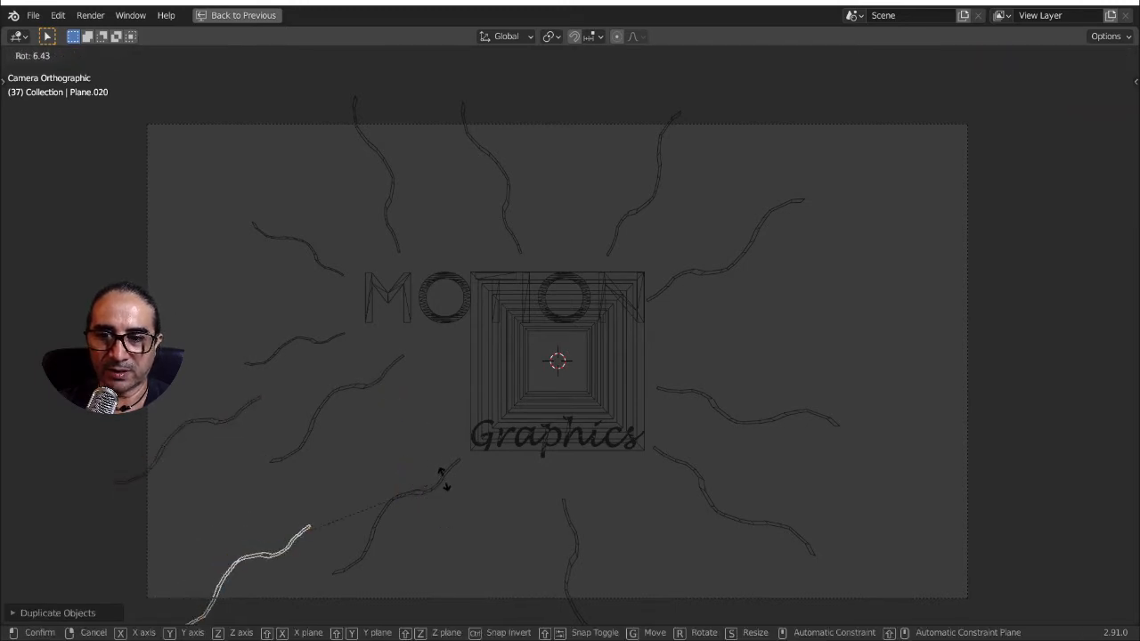
click(444, 476)
click(443, 479)
click(504, 481)
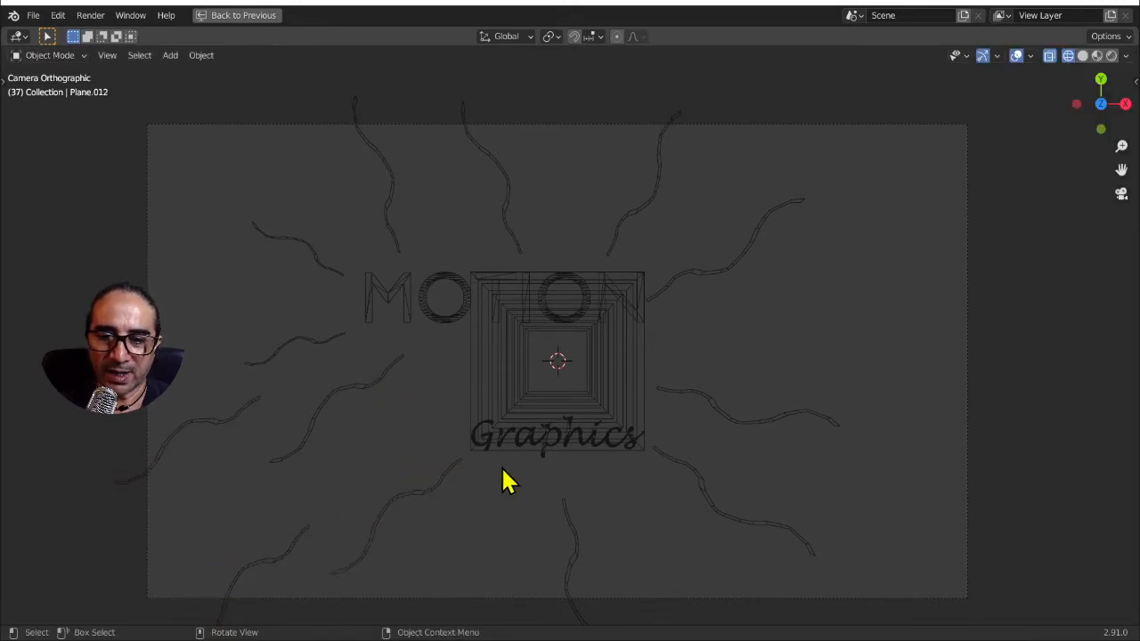
Assign the squares' existing material to the MOTION text and rename that material Carres
click(431, 331)
key(ctrl+space)
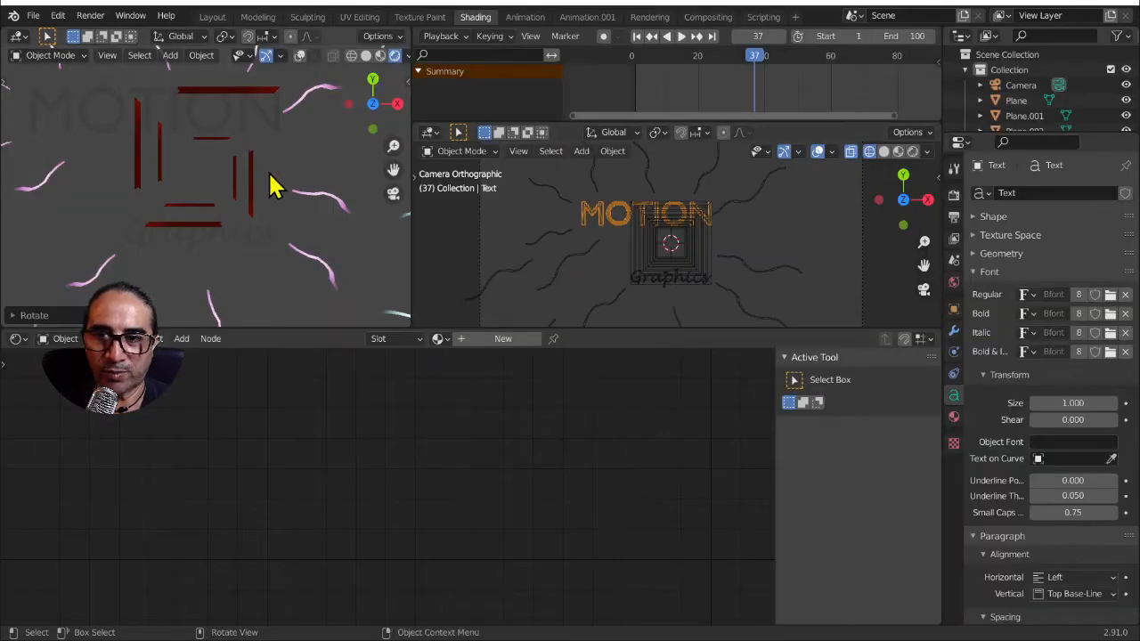
shift+middle_drag(278, 220, 299, 265)
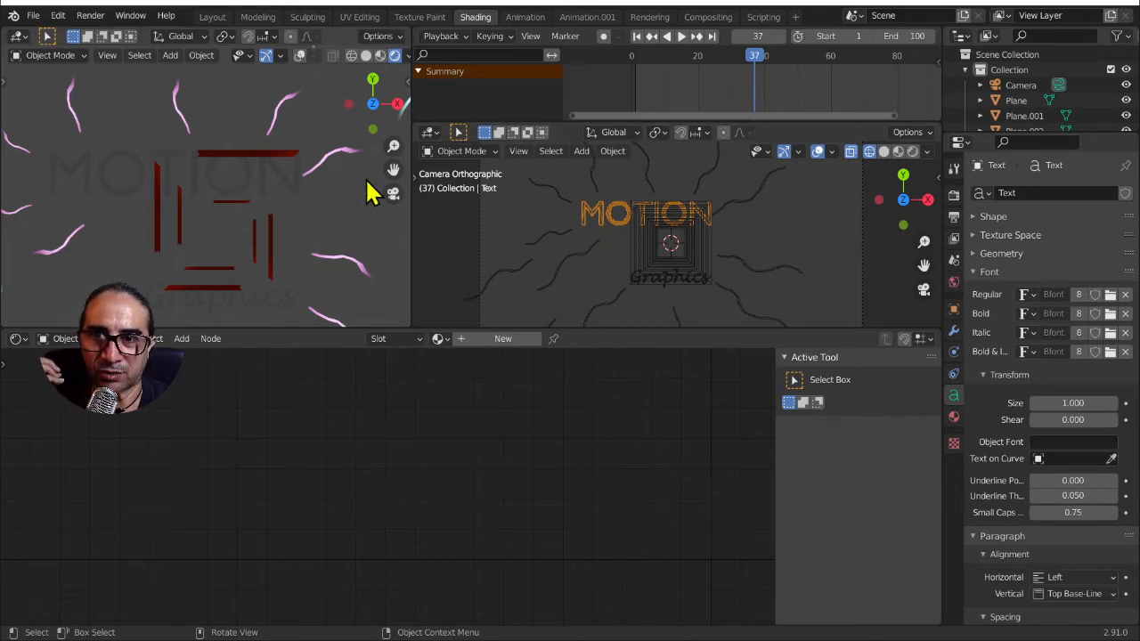
click(273, 155)
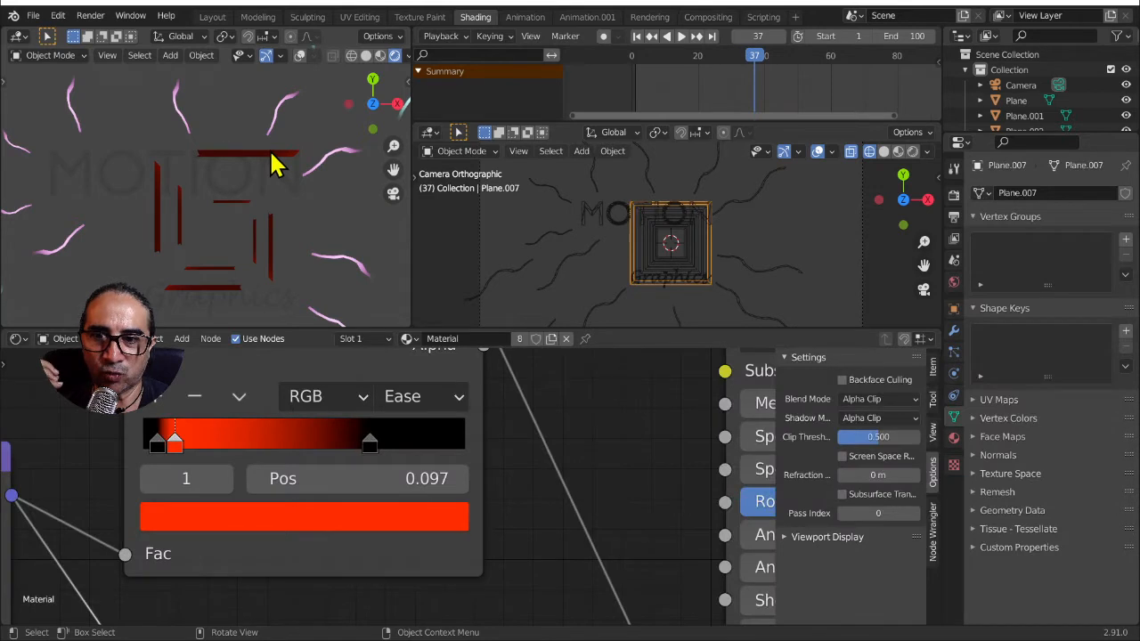
click(135, 187)
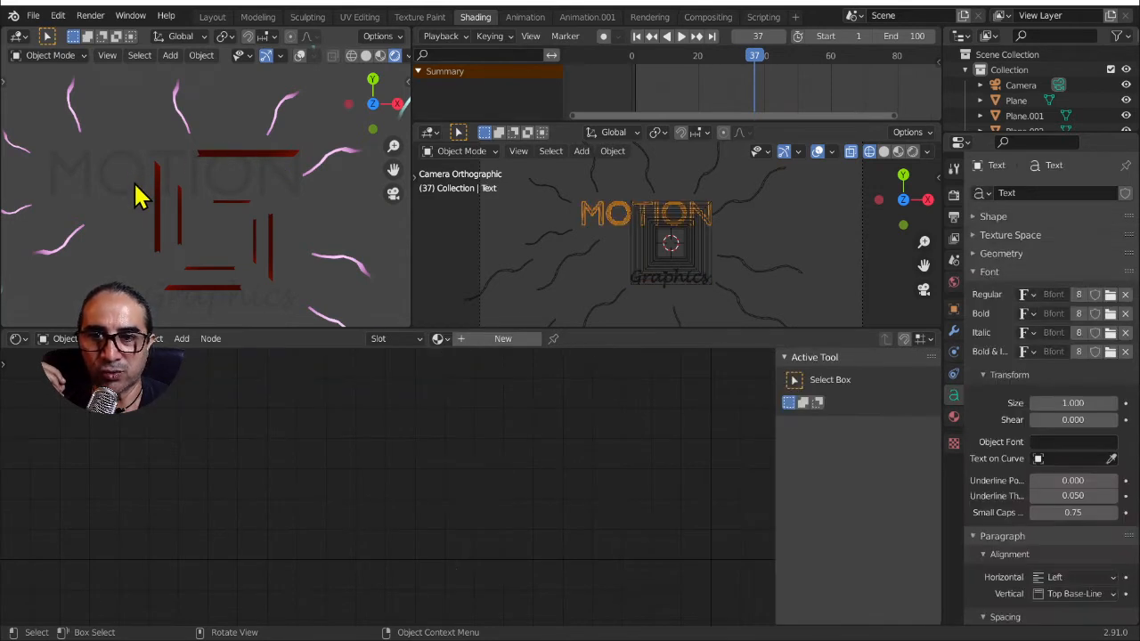
click(437, 339)
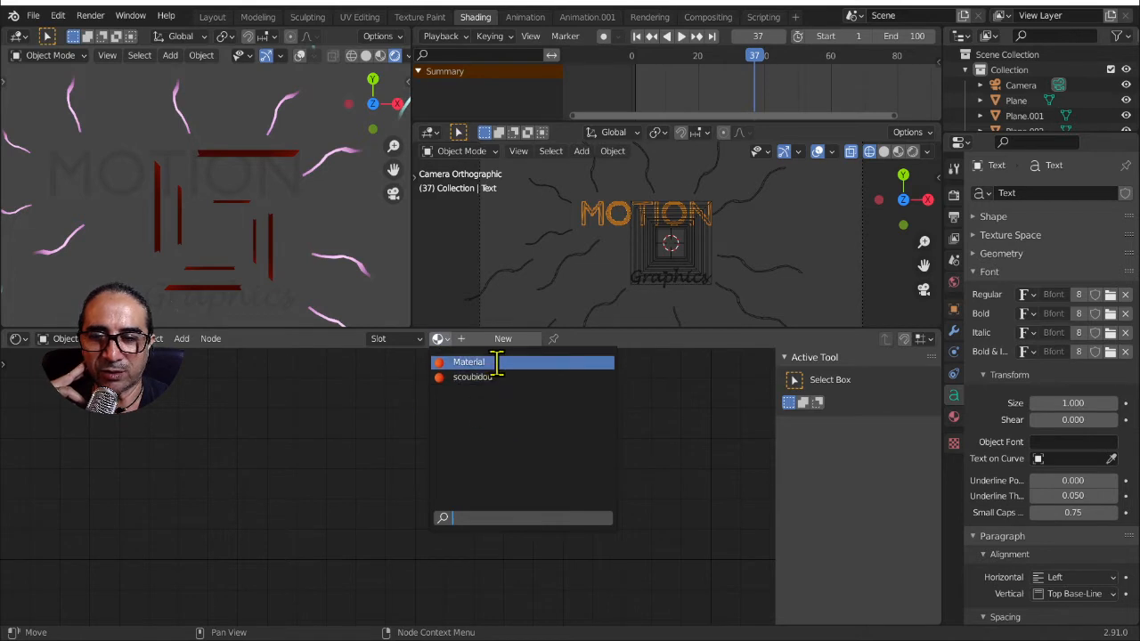
click(472, 362)
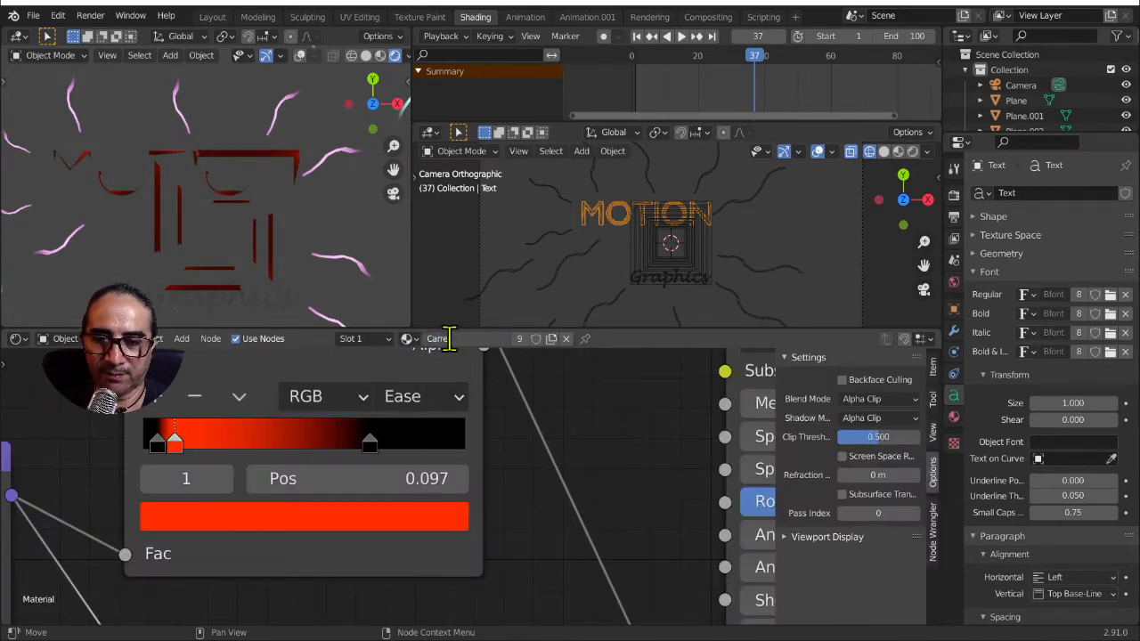
key(Return)
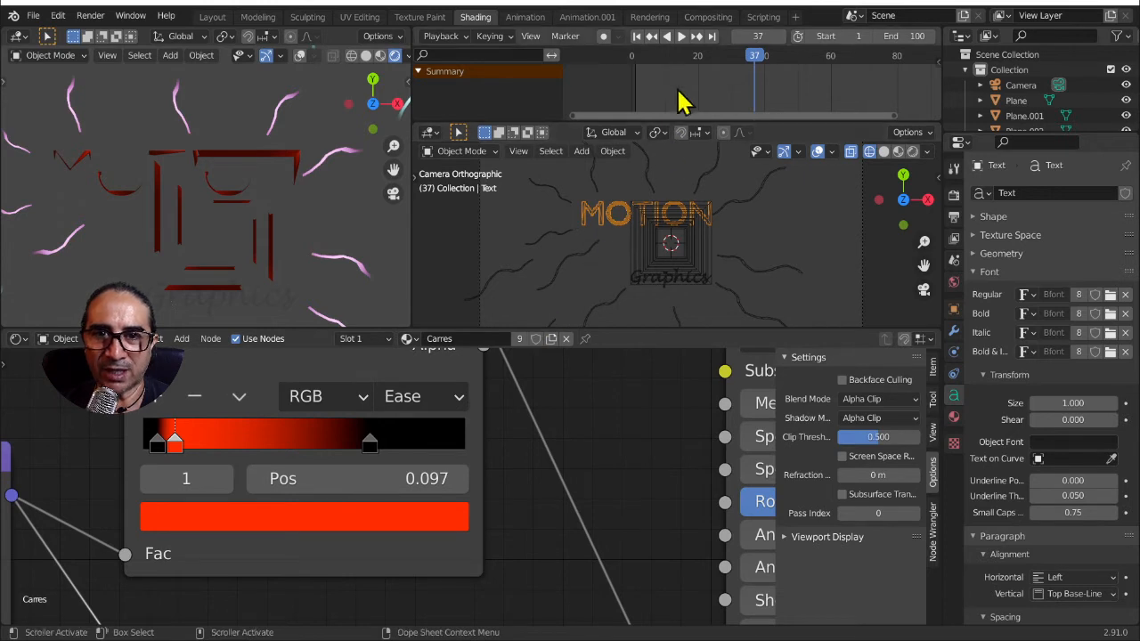
Preview the animation with the text's new material and stop at frame 18
click(663, 62)
key(space)
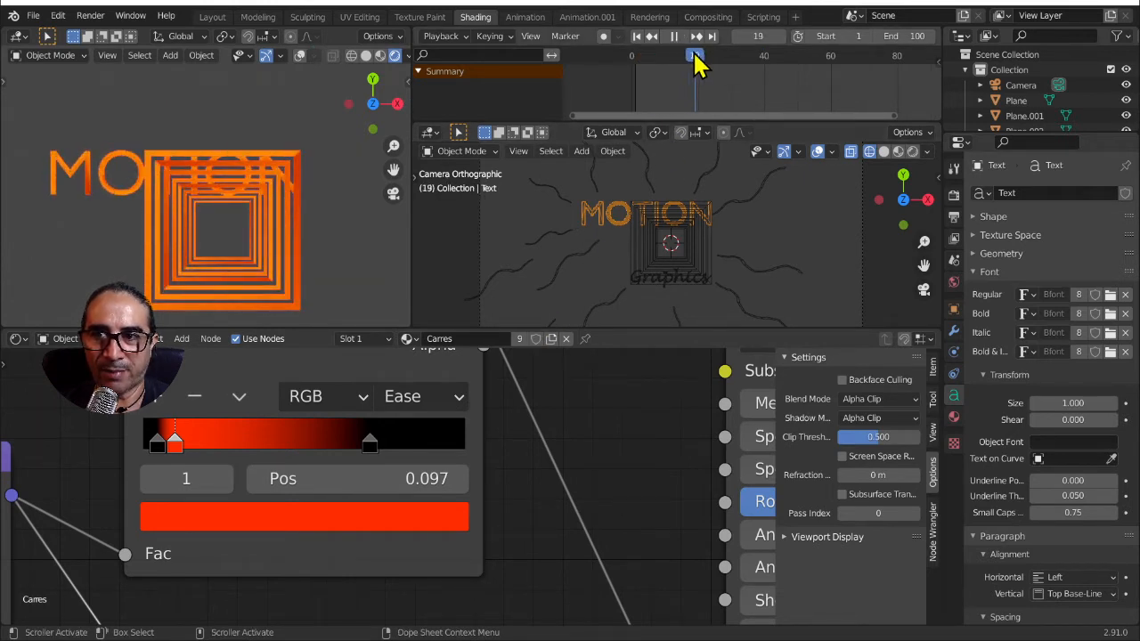
drag(699, 58, 691, 60)
Make the MOTION text's material a separate copy named MOTION, and compare it with the squares' material
middle_drag(503, 363, 569, 511)
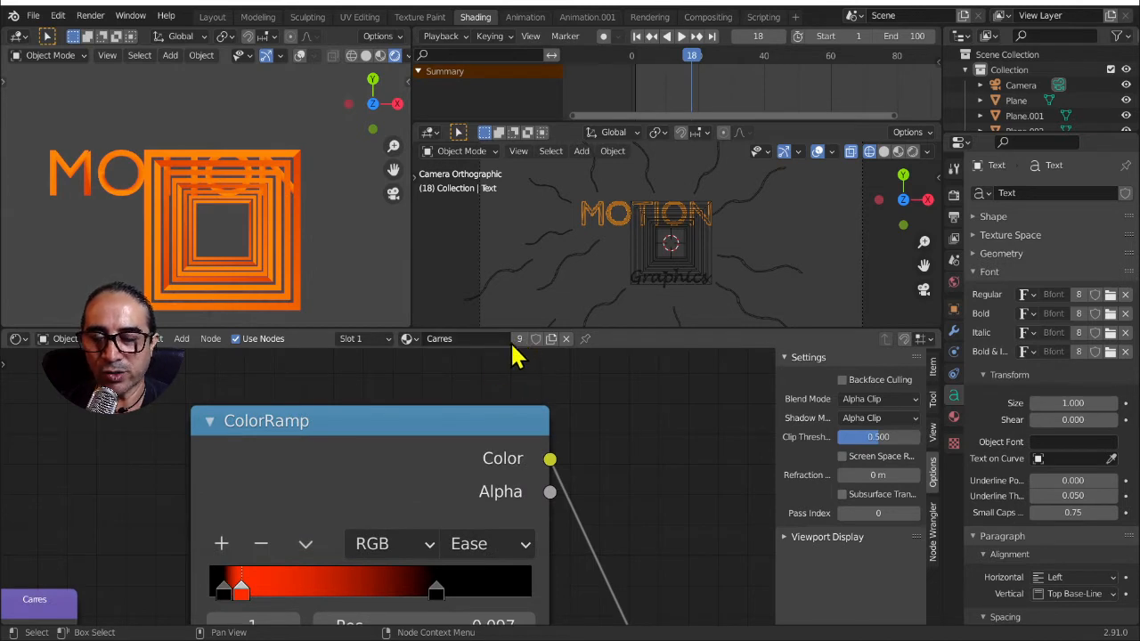
click(521, 339)
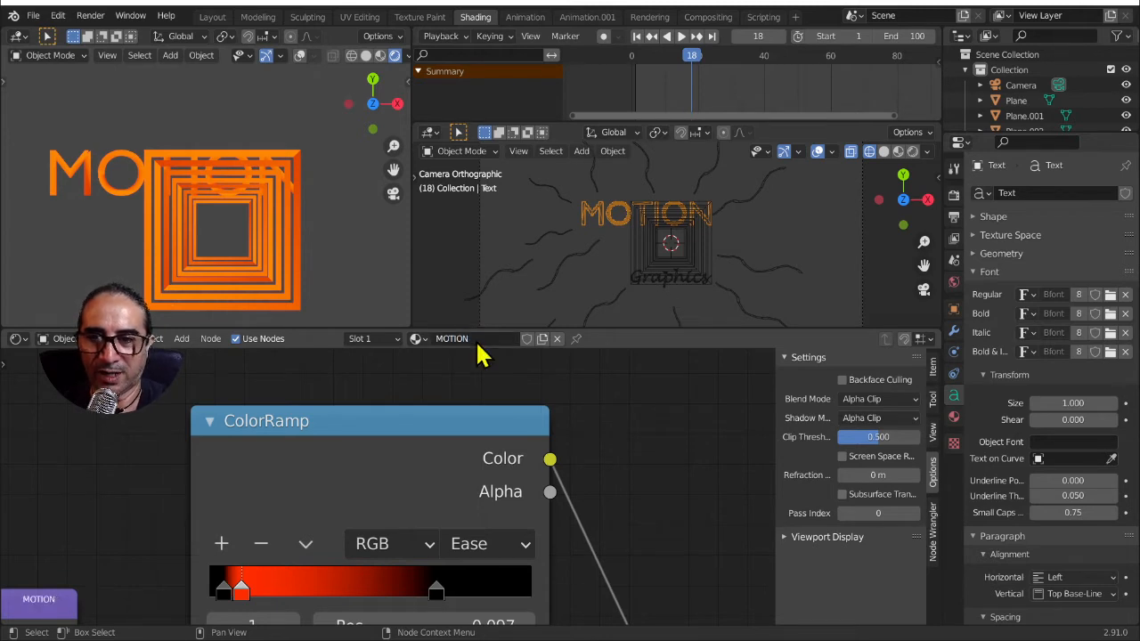
click(264, 269)
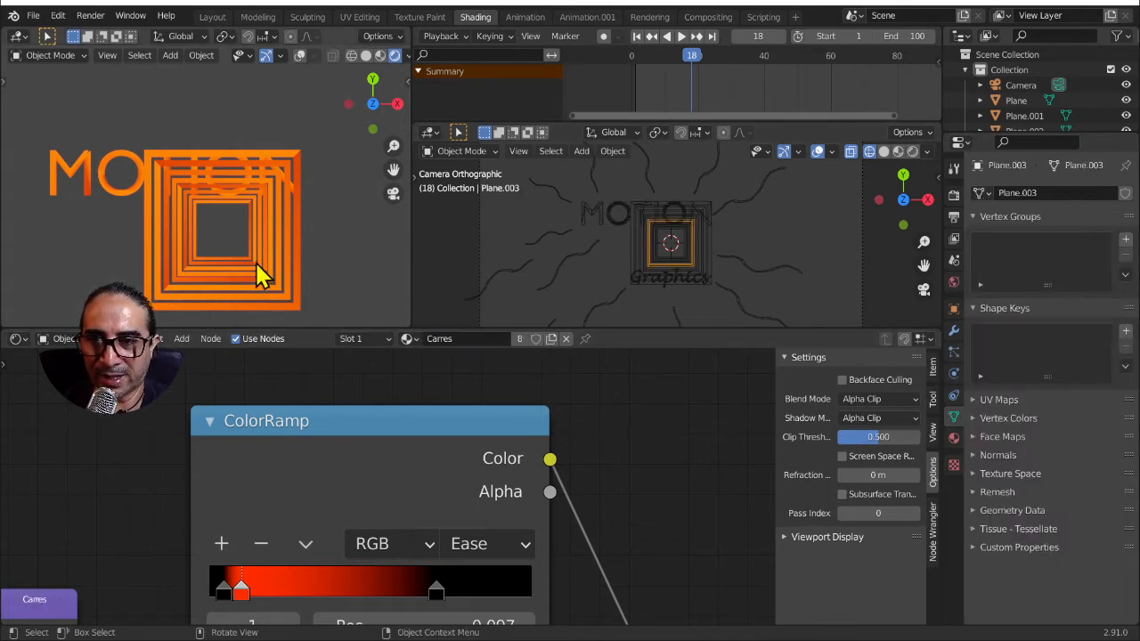
click(96, 189)
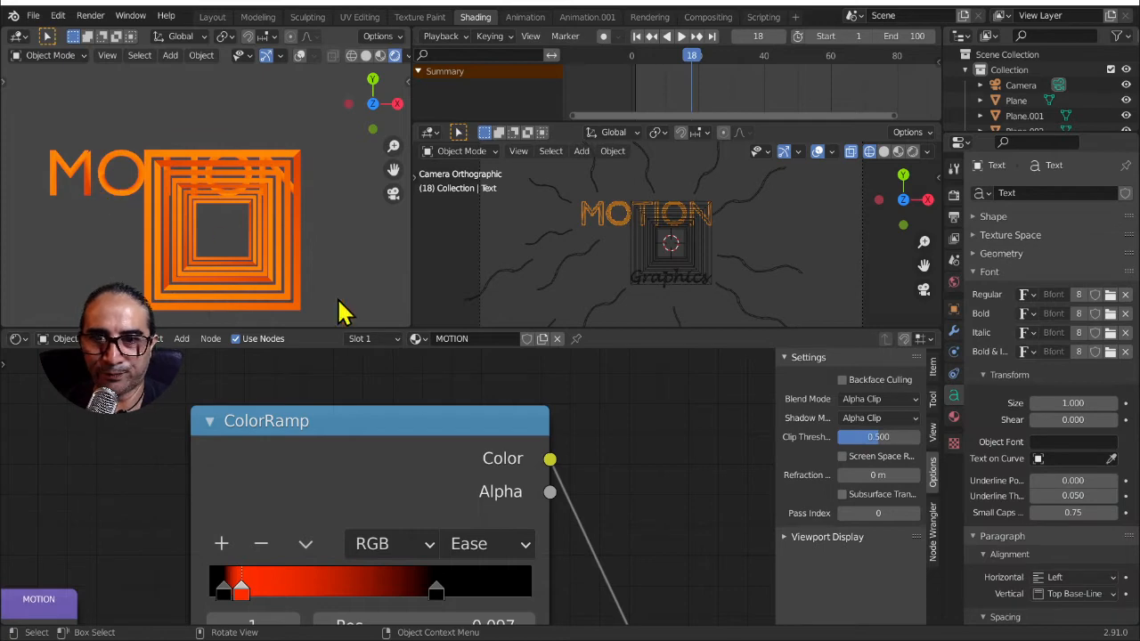
Move the lower, alpha-feeding ColorRamp node further down, clear of the emission ColorRamp in the MOTION material
drag(377, 620, 499, 621)
scroll(315, 526, down, 11)
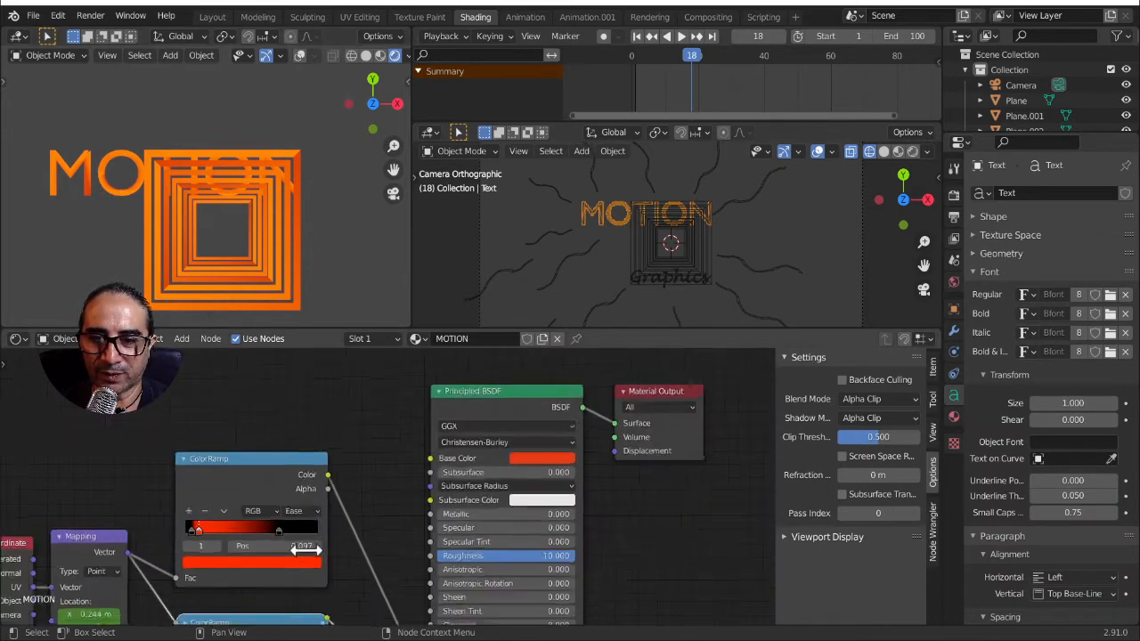
scroll(306, 549, down, 3)
middle_drag(306, 549, 413, 448)
drag(397, 505, 392, 580)
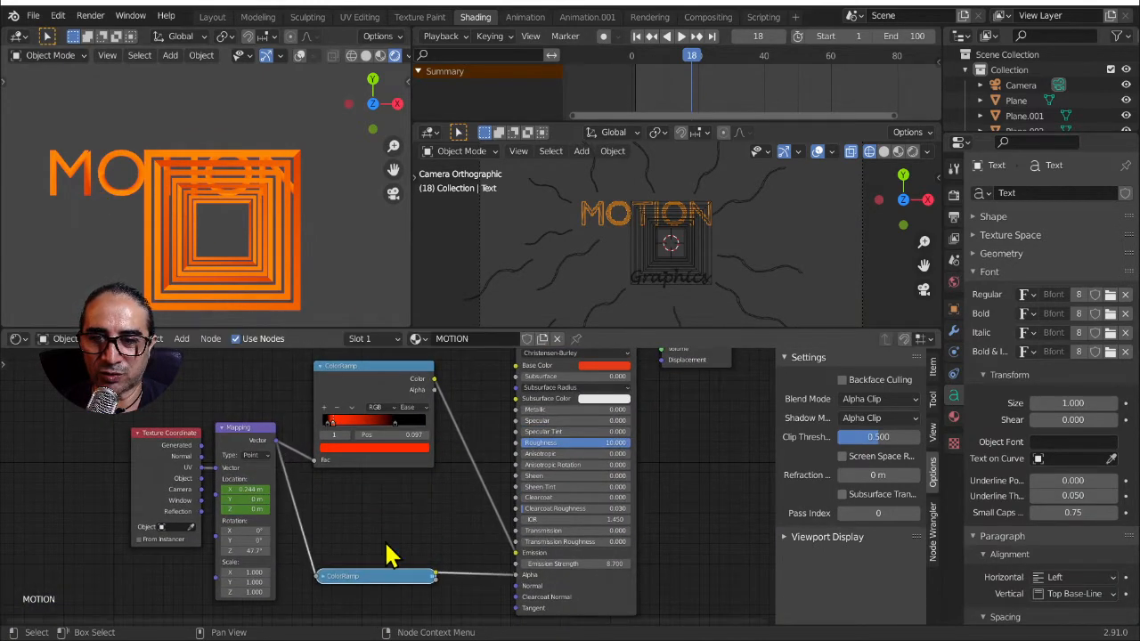
Change the red stop of the emission ColorRamp in the MOTION material to bright green
scroll(363, 484, up, 4)
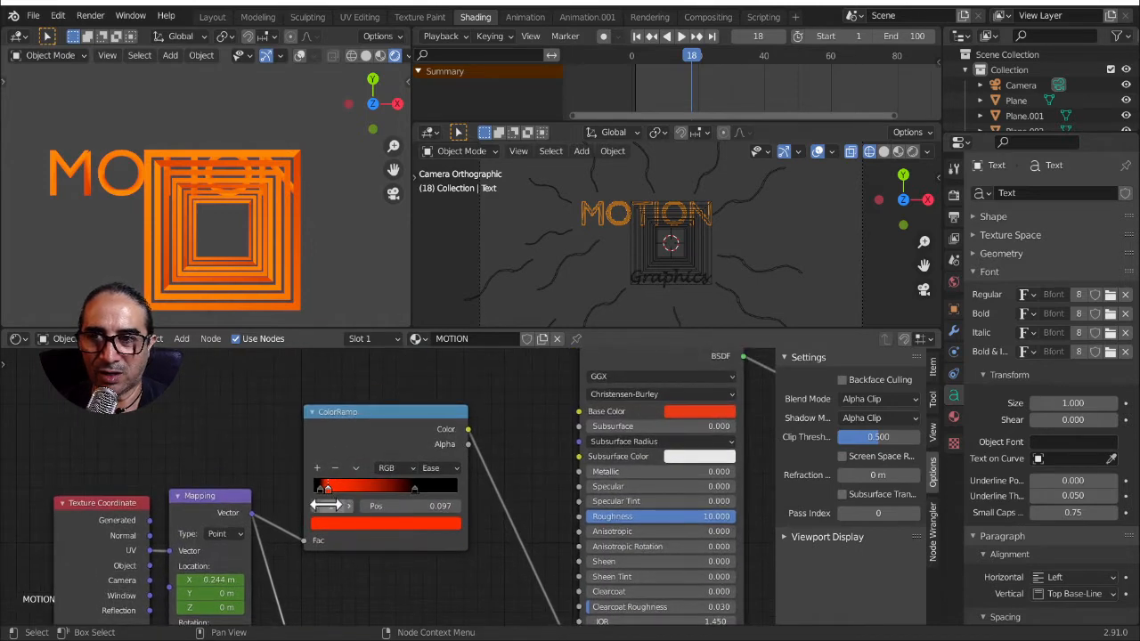
scroll(327, 525, up, 3)
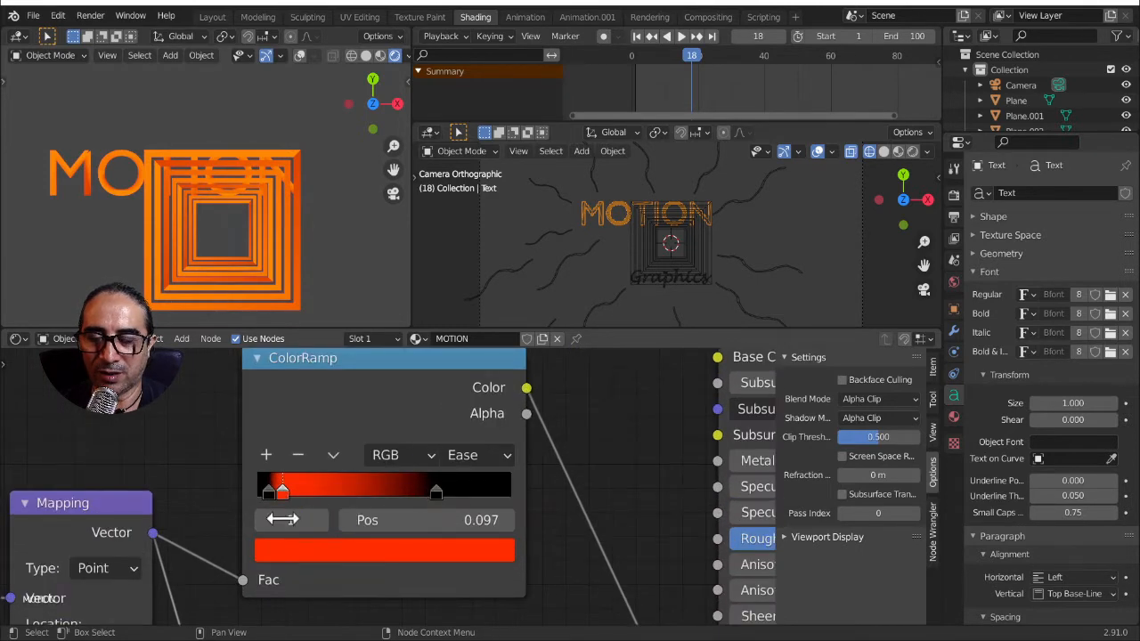
click(274, 553)
click(352, 405)
click(285, 264)
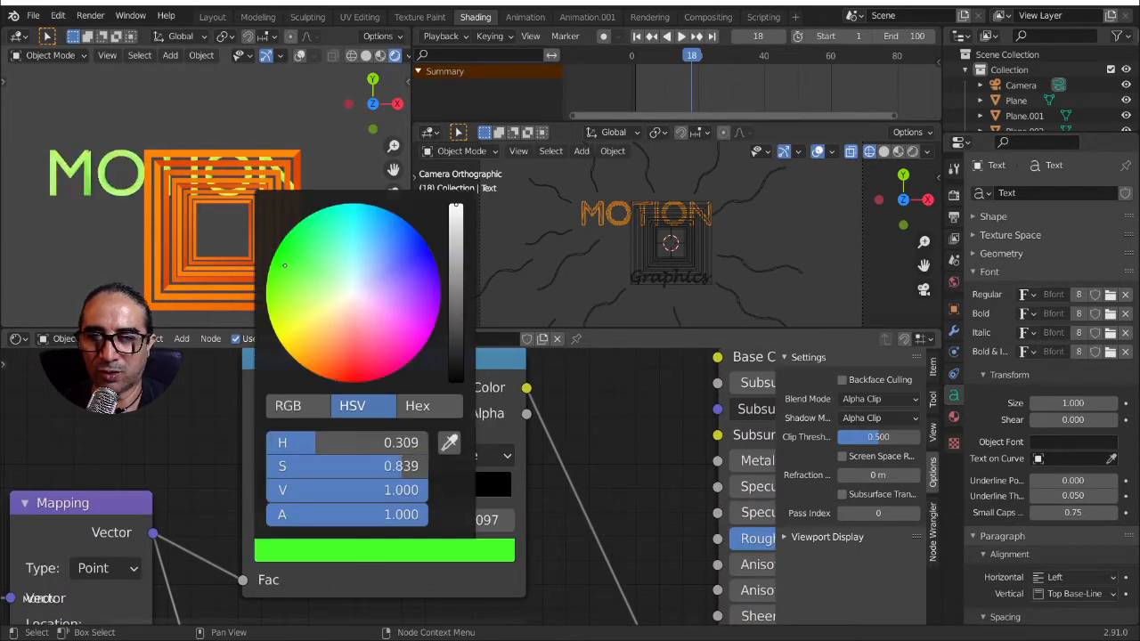
drag(285, 265, 283, 276)
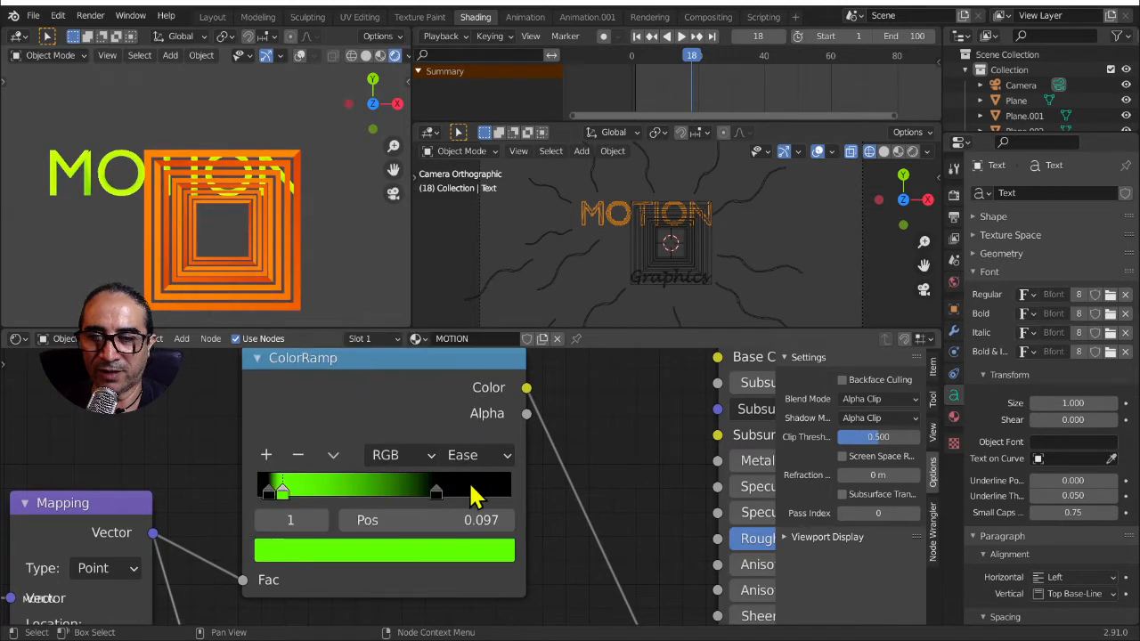
Set the Principled BSDF's Base Color to blue with hue 0.566 and saturation 0.900, and darken it slightly
middle_drag(541, 435, 281, 506)
click(630, 429)
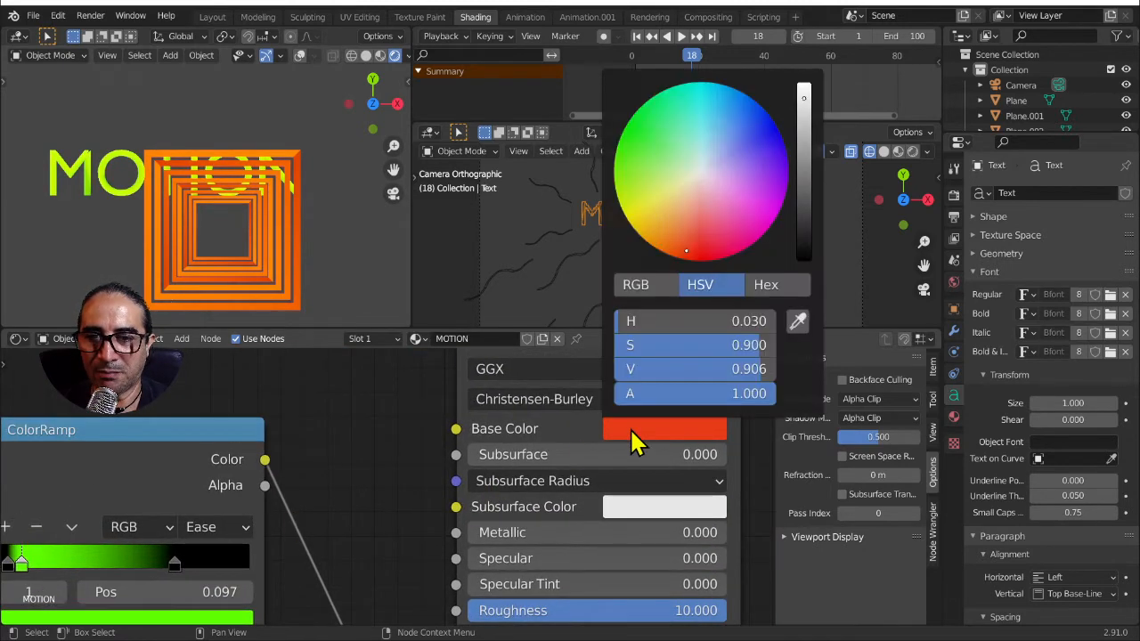
drag(656, 234, 732, 97)
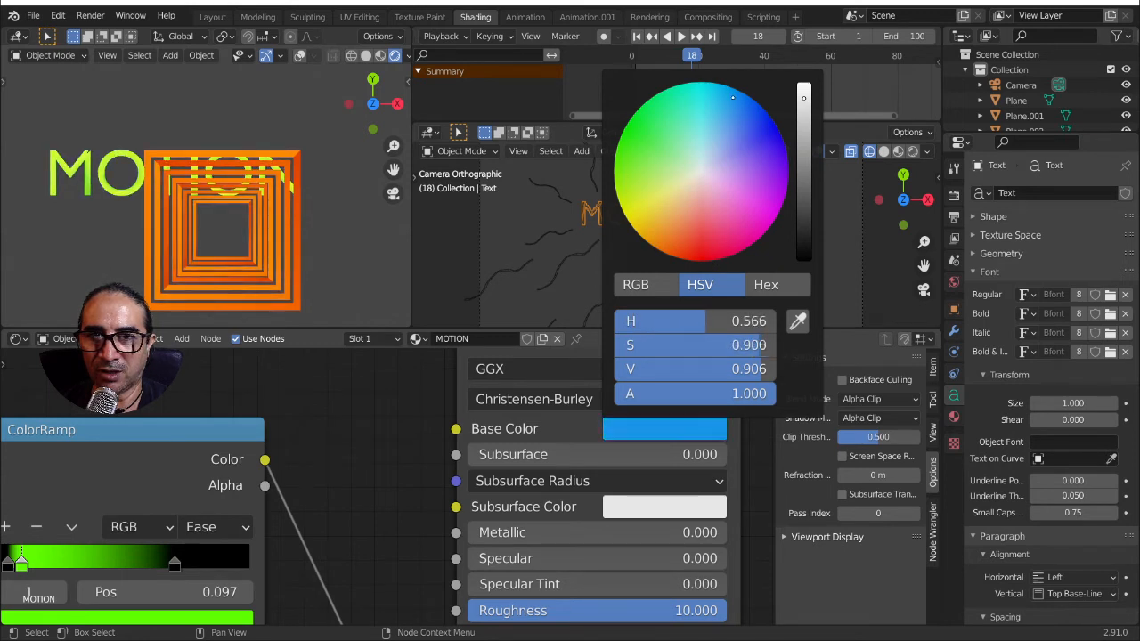
mouse_move(805, 108)
mouse_down()
mouse_move(805, 122)
mouse_move(804, 112)
mouse_up()
Lower the MOTION material's Emission Strength to 0.300
scroll(554, 554, down, 1)
middle_drag(523, 604, 575, 496)
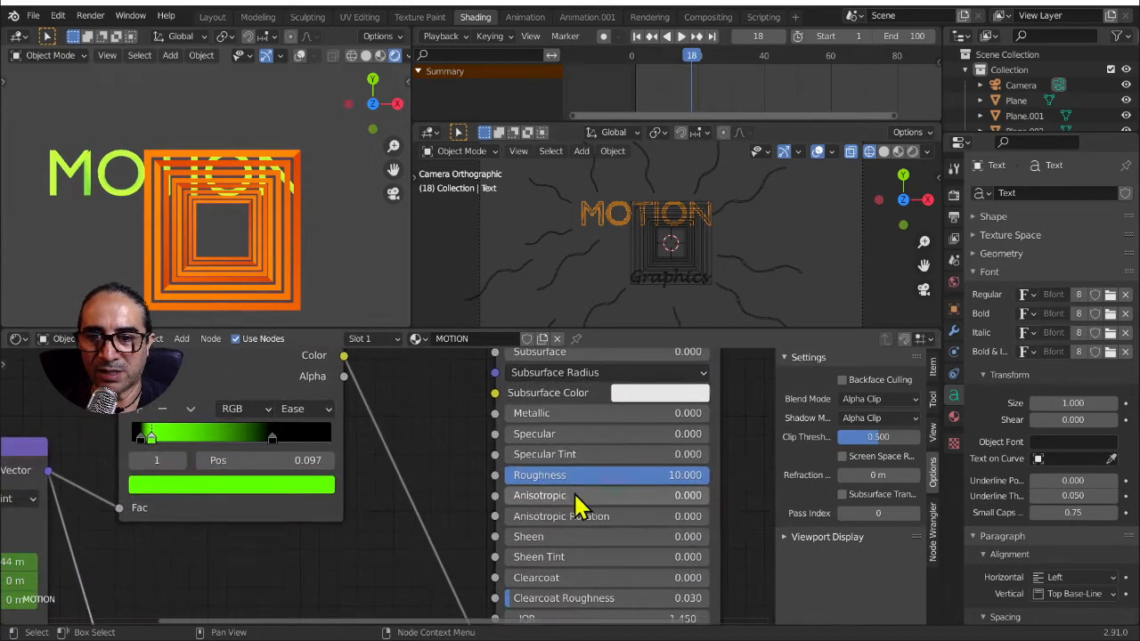
drag(322, 506, 337, 614)
middle_drag(456, 598, 445, 485)
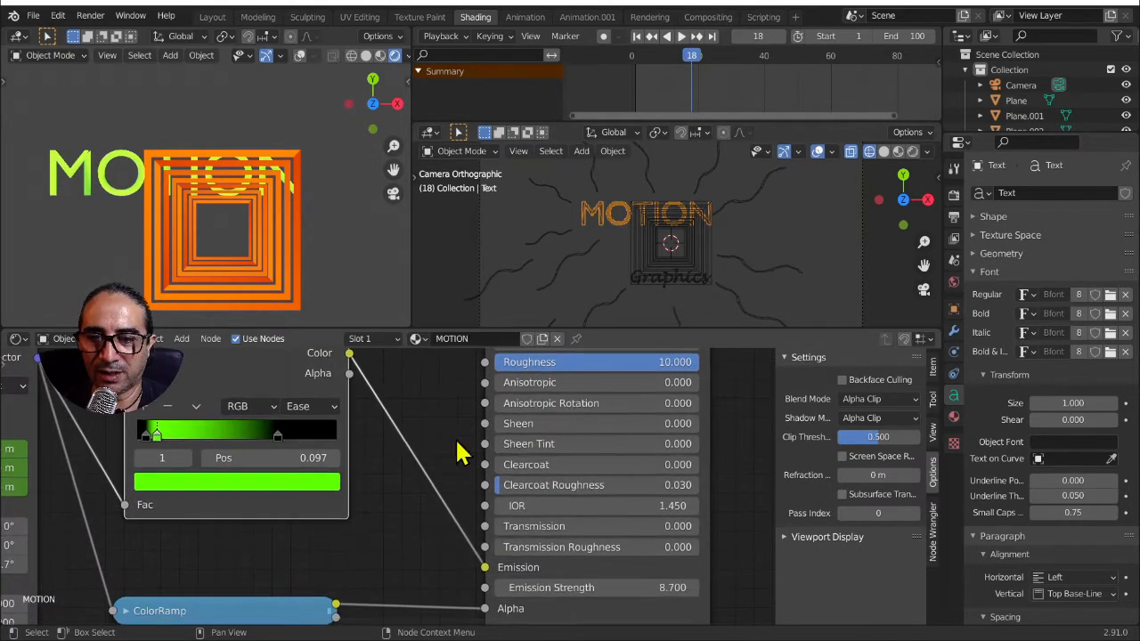
drag(634, 585, 588, 585)
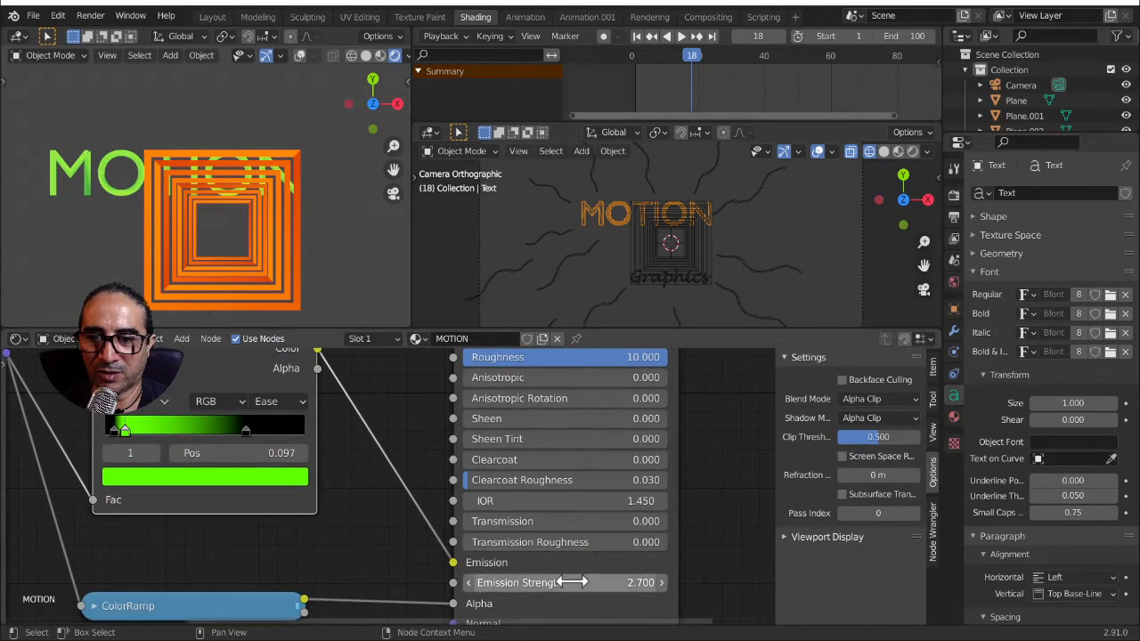
mouse_move(573, 583)
mouse_down()
mouse_move(591, 582)
mouse_move(552, 582)
mouse_up()
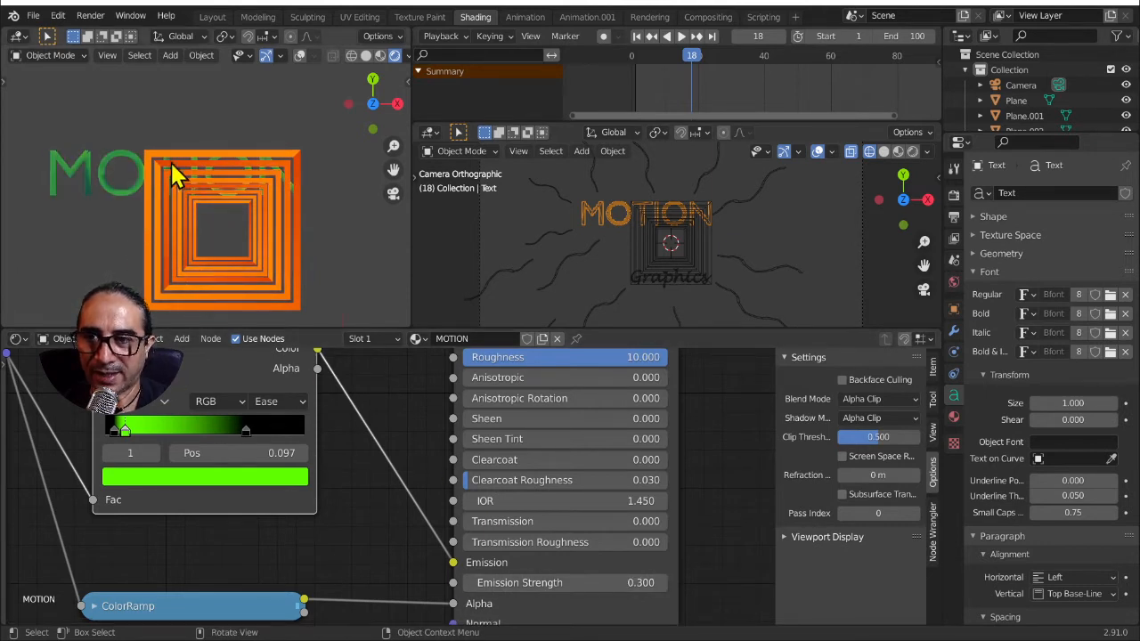
Scrub the animation up to frame 18 to check the recoloured MOTION text up close
scroll(168, 158, up, 2)
shift+middle_drag(143, 189, 246, 208)
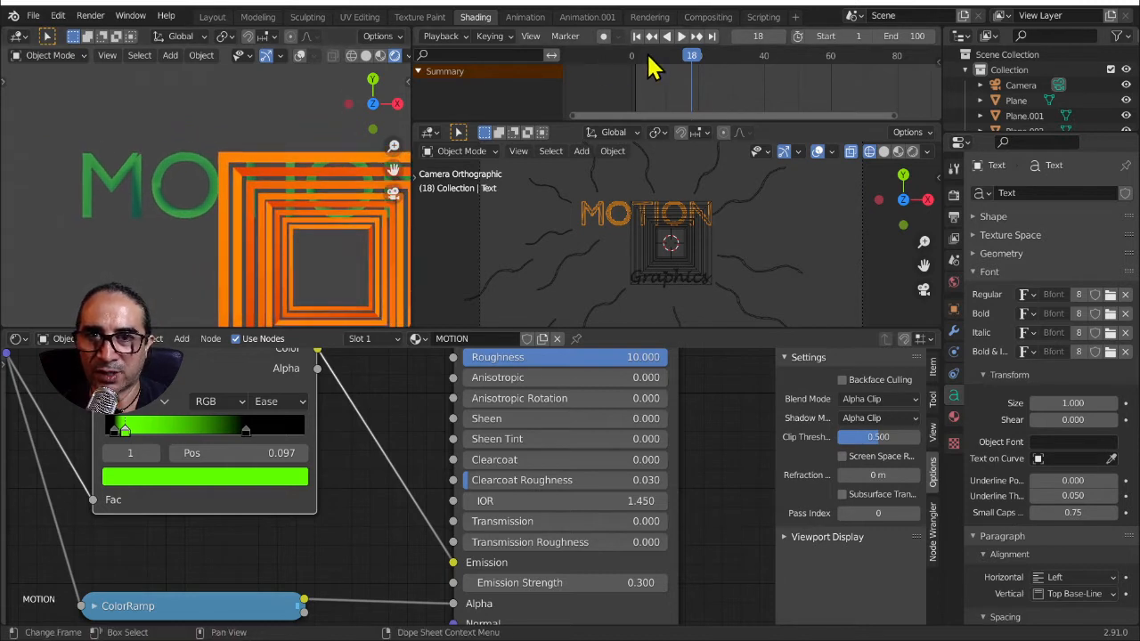
drag(650, 56, 691, 59)
Try Generated coordinates as the Mapping node's vector input, preview the animation, and reconnect the UV output
scroll(349, 464, down, 8)
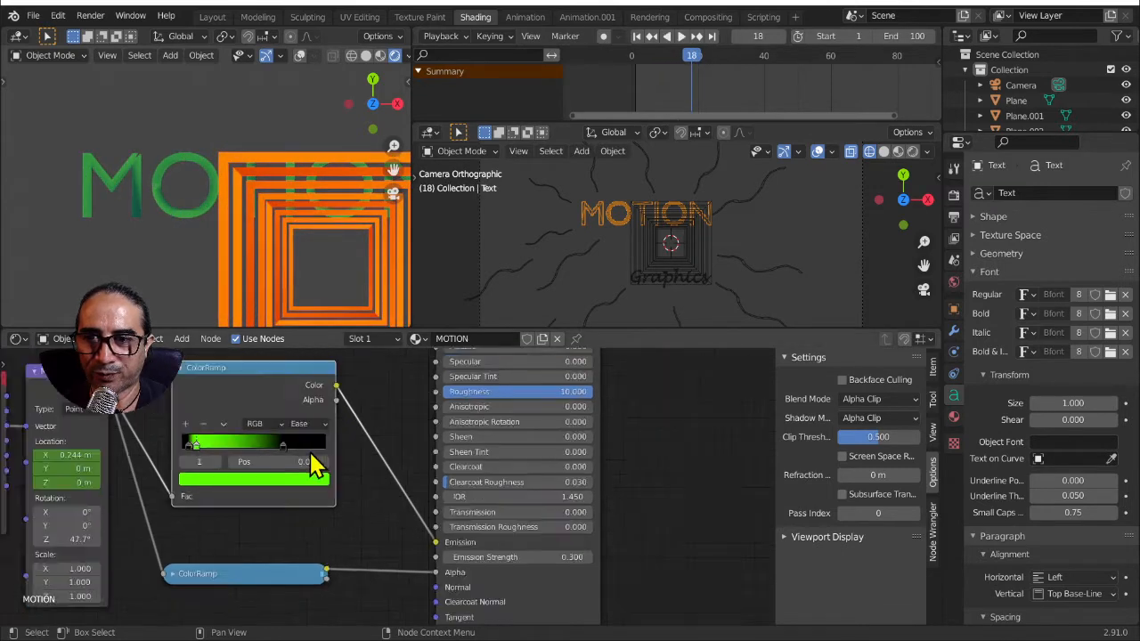
middle_drag(176, 497, 381, 537)
scroll(360, 537, up, 5)
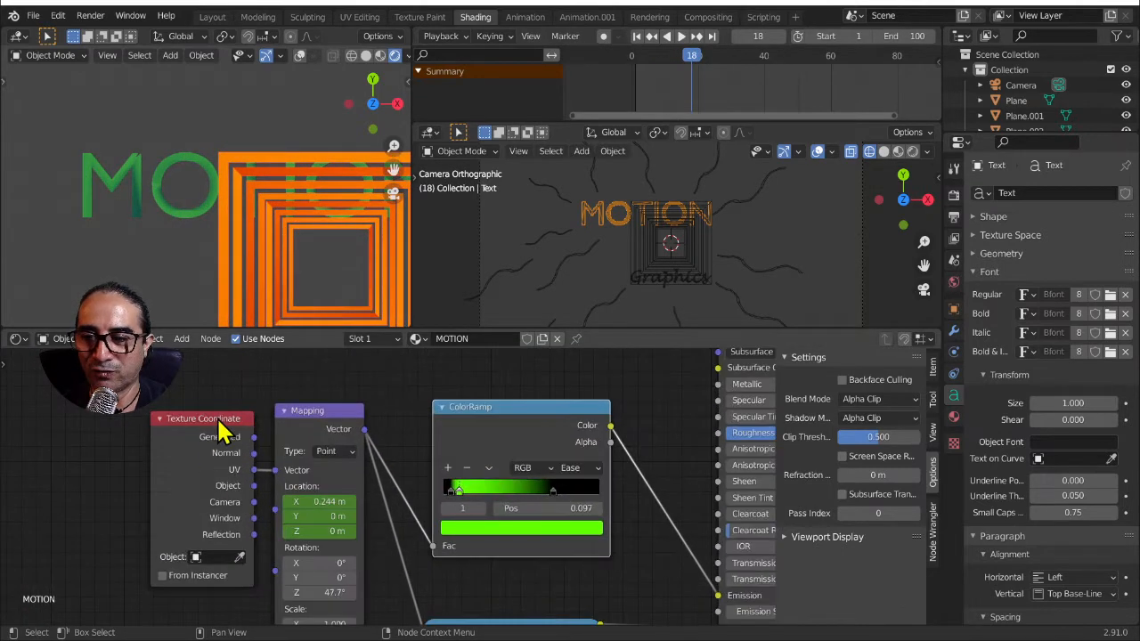
drag(223, 431, 134, 421)
scroll(195, 484, up, 2)
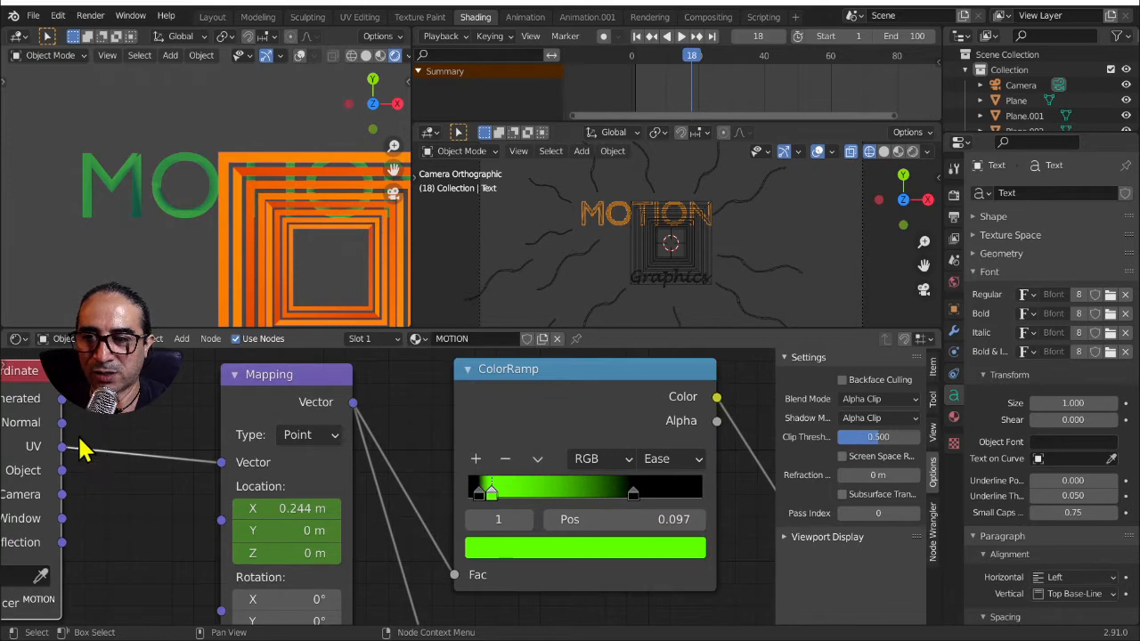
middle_drag(59, 416, 156, 458)
drag(160, 442, 319, 505)
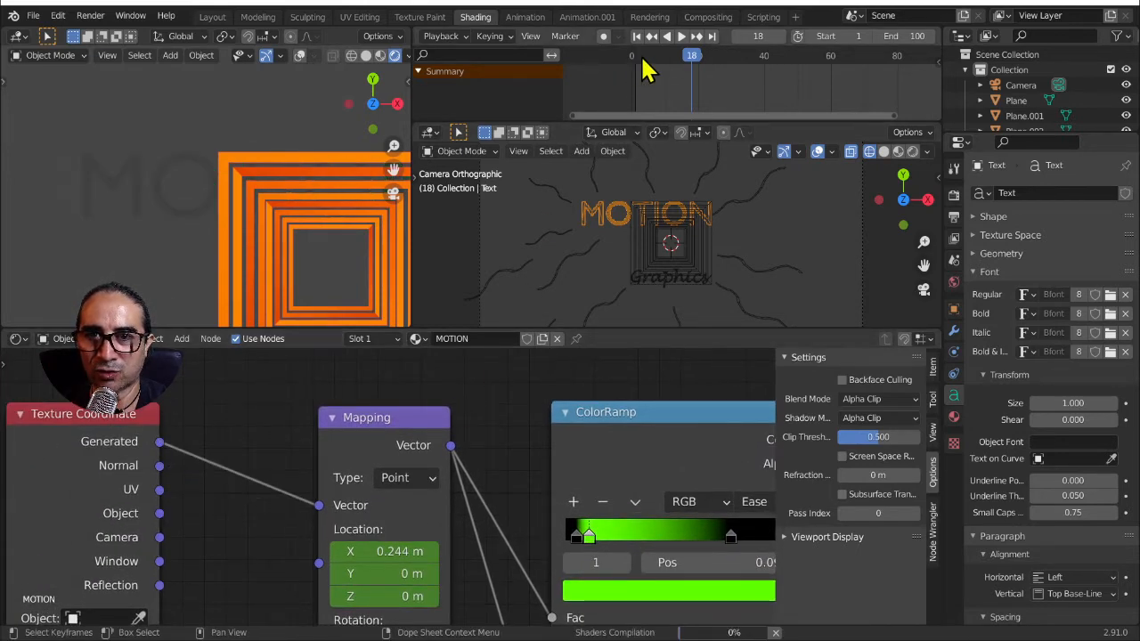
key(space)
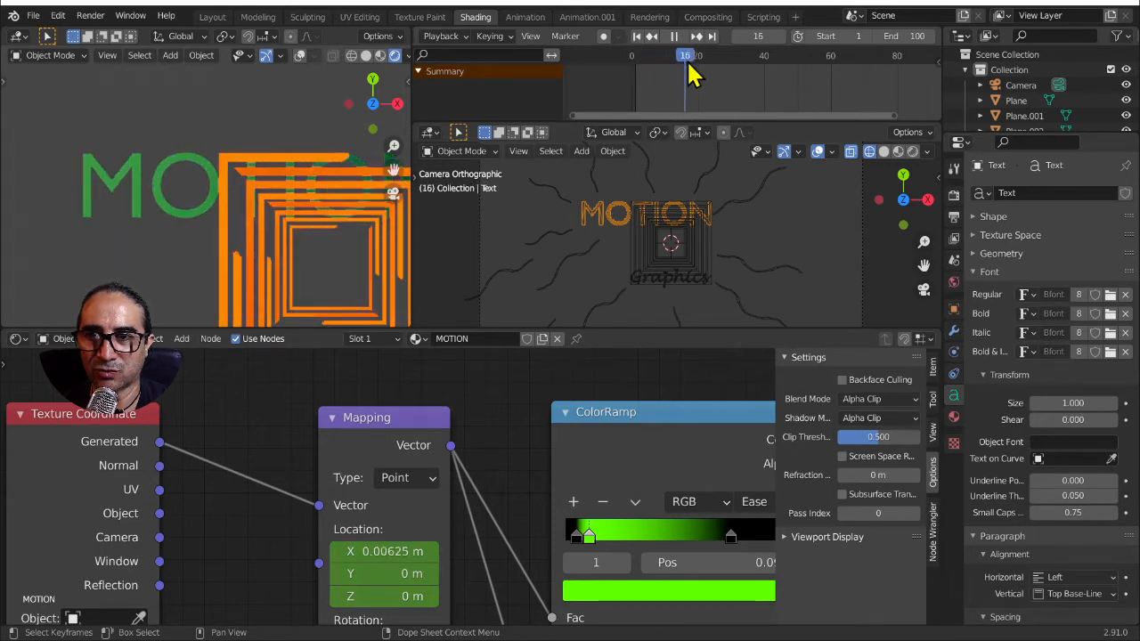
key(Escape)
drag(160, 489, 319, 505)
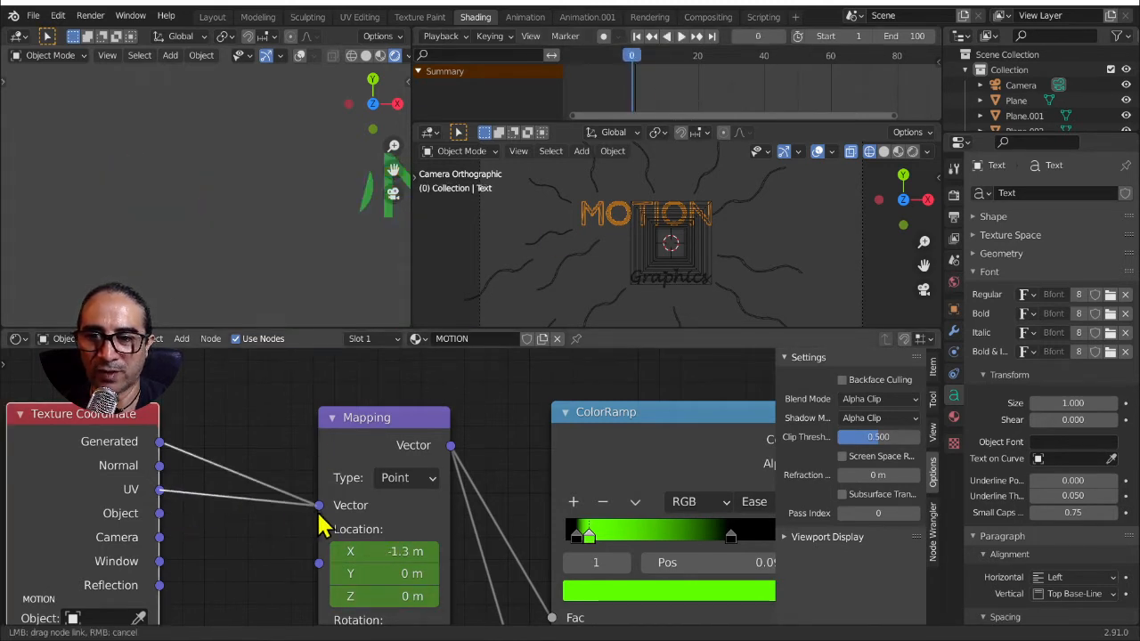
Scrub through the text animation with UV coordinates, stop at frame 22, and check the whole composition
drag(636, 56, 699, 64)
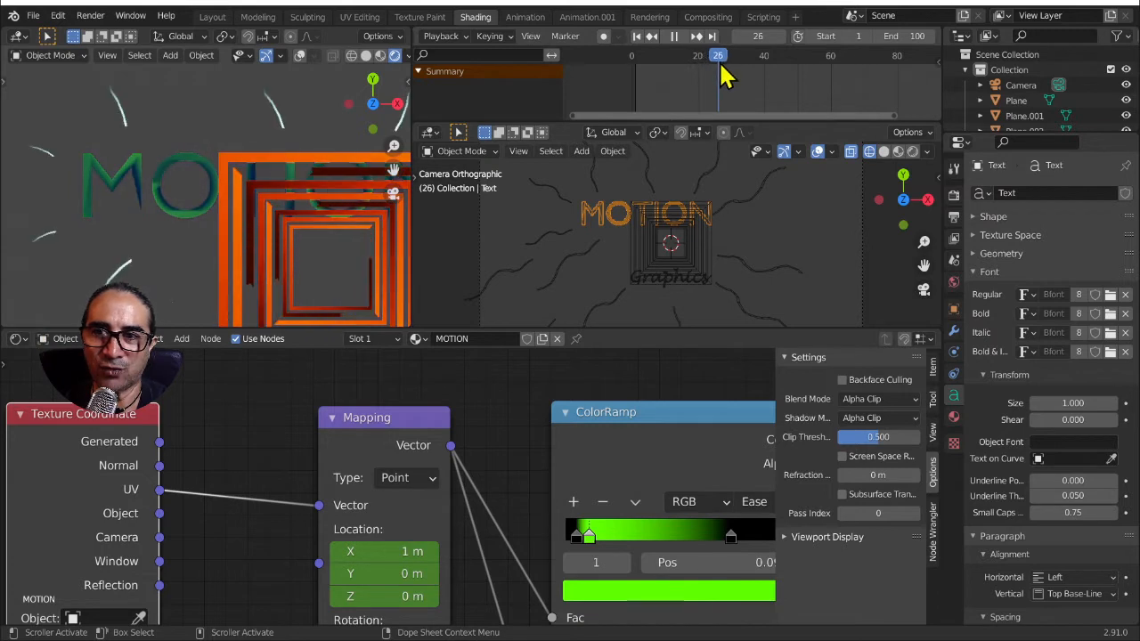
drag(743, 68, 716, 69)
key(Escape)
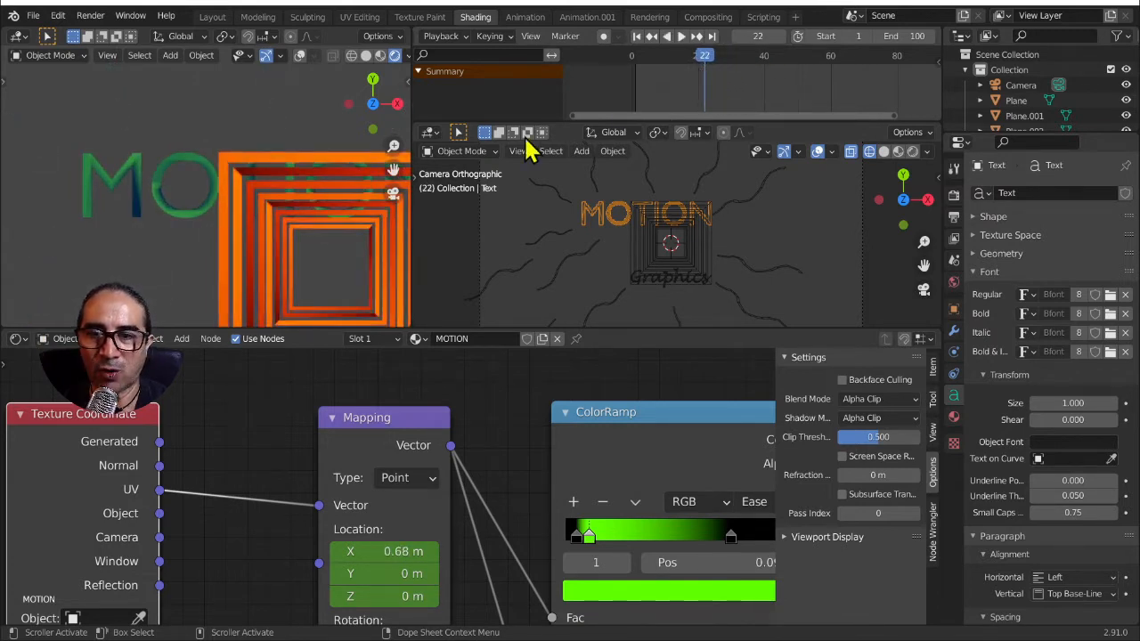
scroll(170, 255, down, 4)
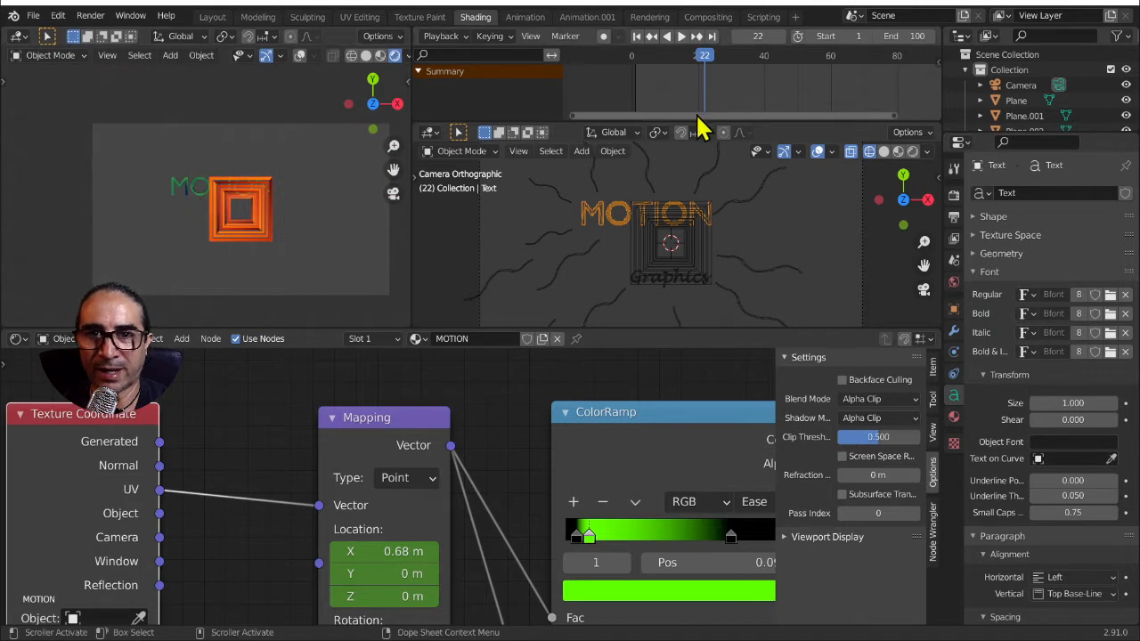
Shift all three keyframes of the MOTION material's Mapping node about 14 frames later and preview the new timing
click(374, 433)
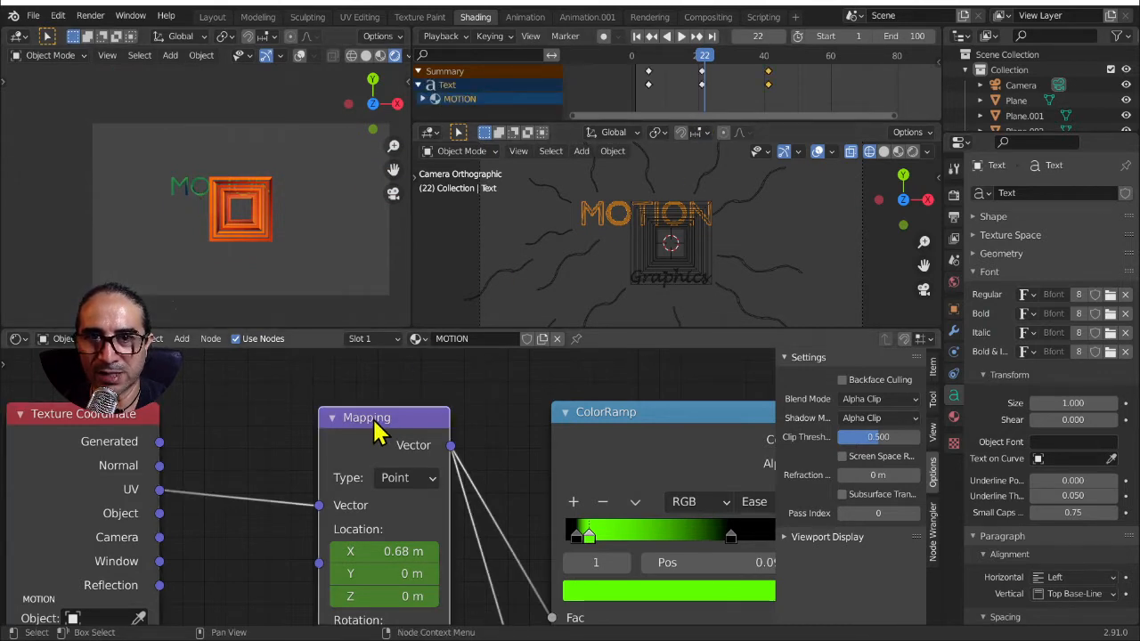
drag(631, 112, 811, 58)
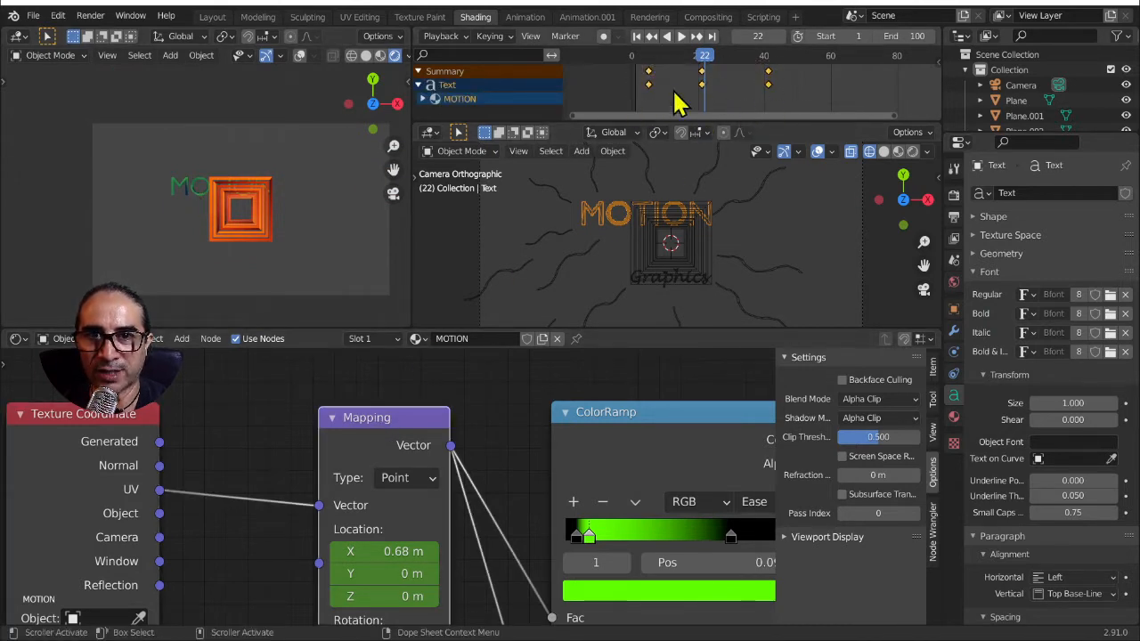
key(space)
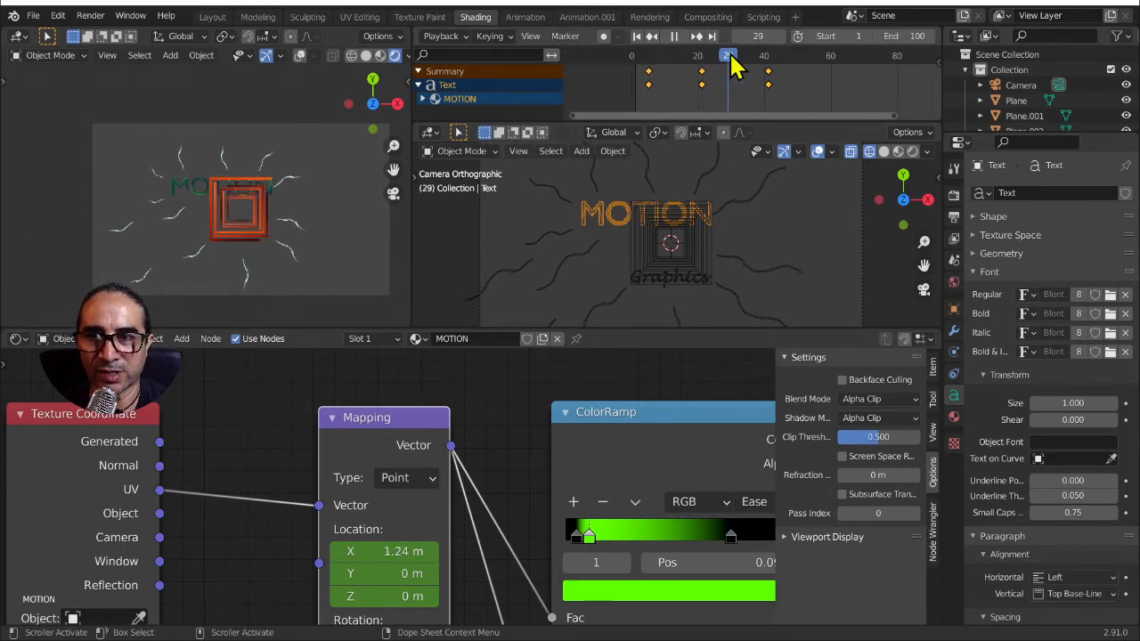
key(space)
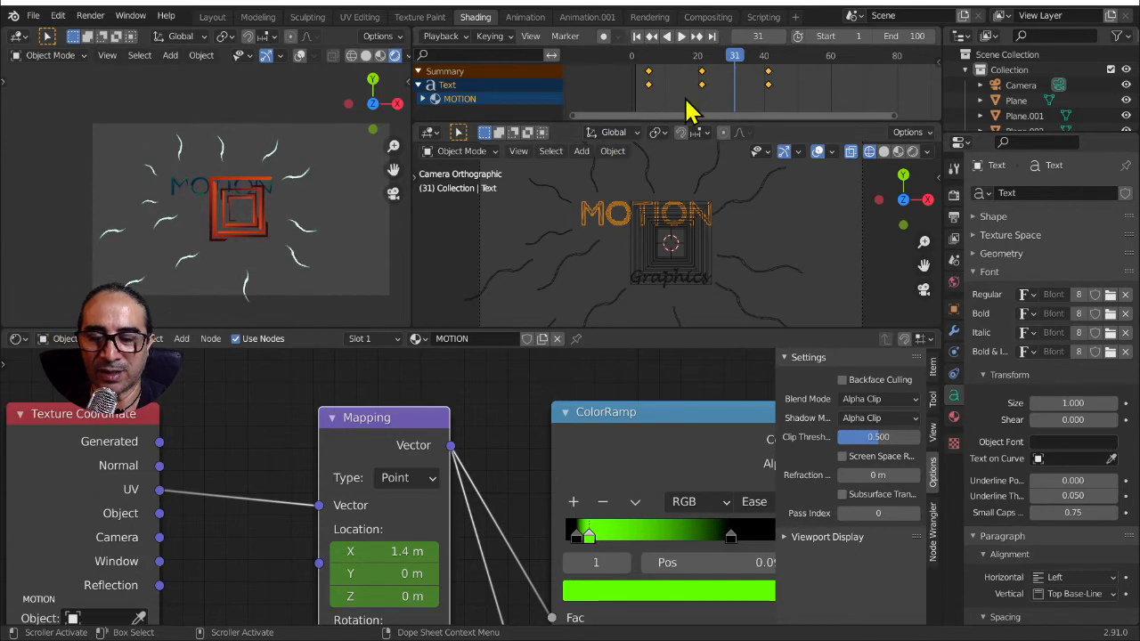
key(g)
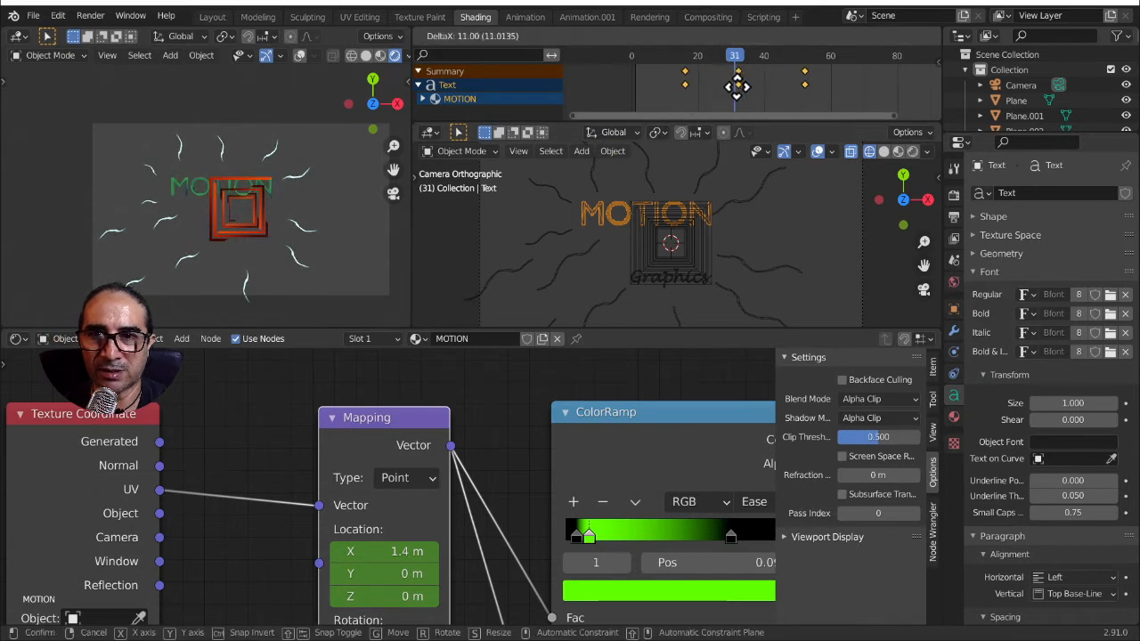
click(746, 87)
click(666, 56)
key(space)
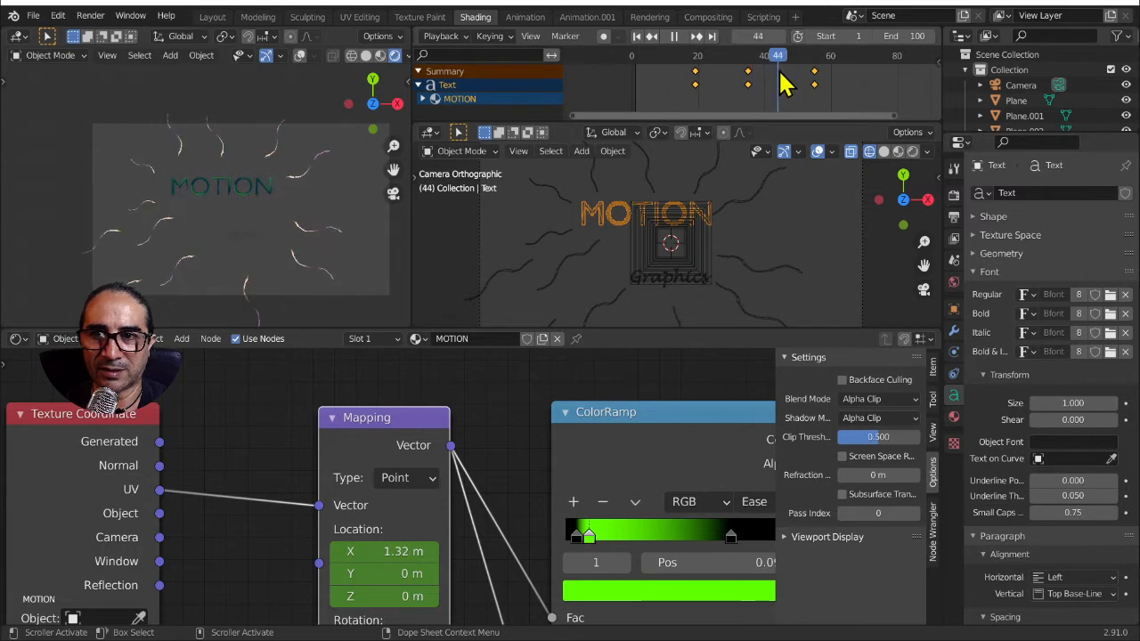
key(space)
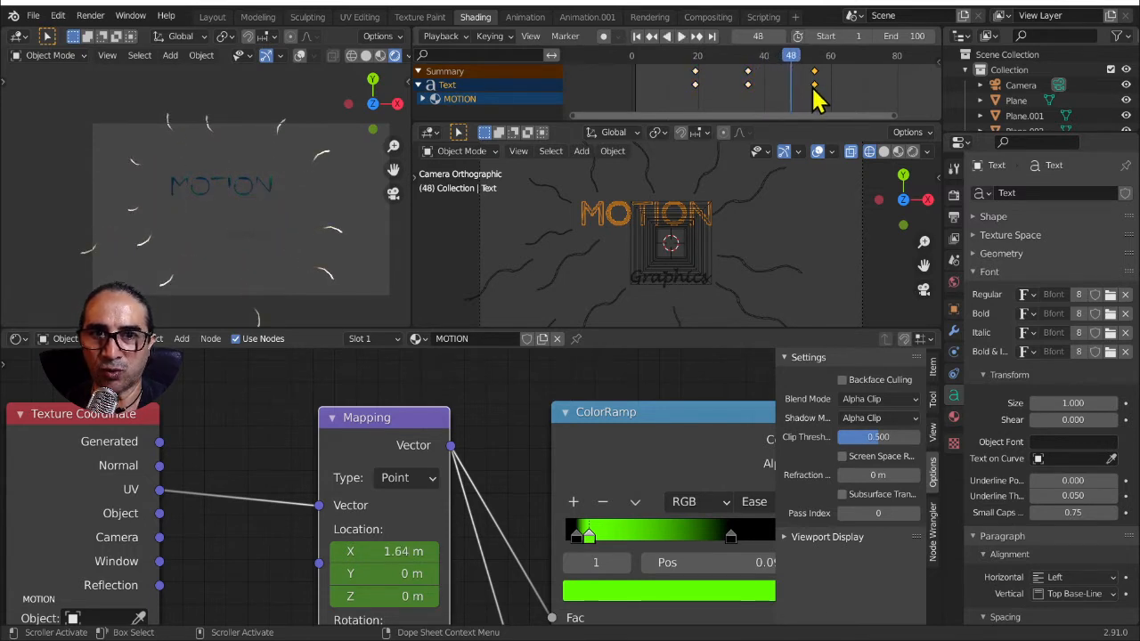
Move the Mapping node's last keyframe to about frame 97 and preview how the text fades out
scroll(818, 99, down, 2)
key(g)
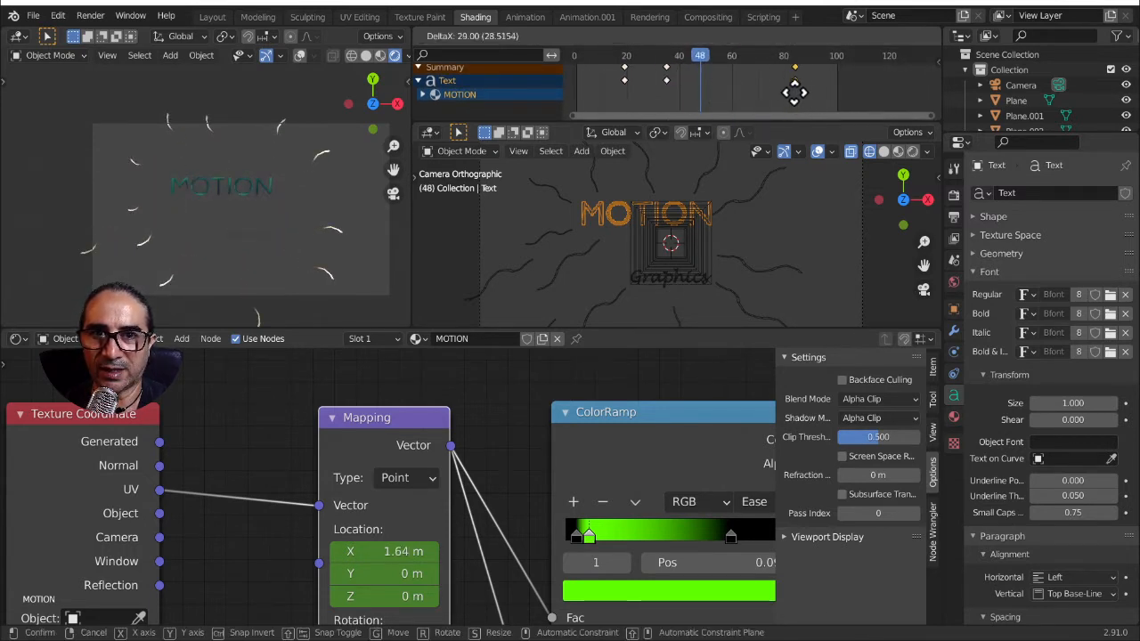
click(829, 94)
key(space)
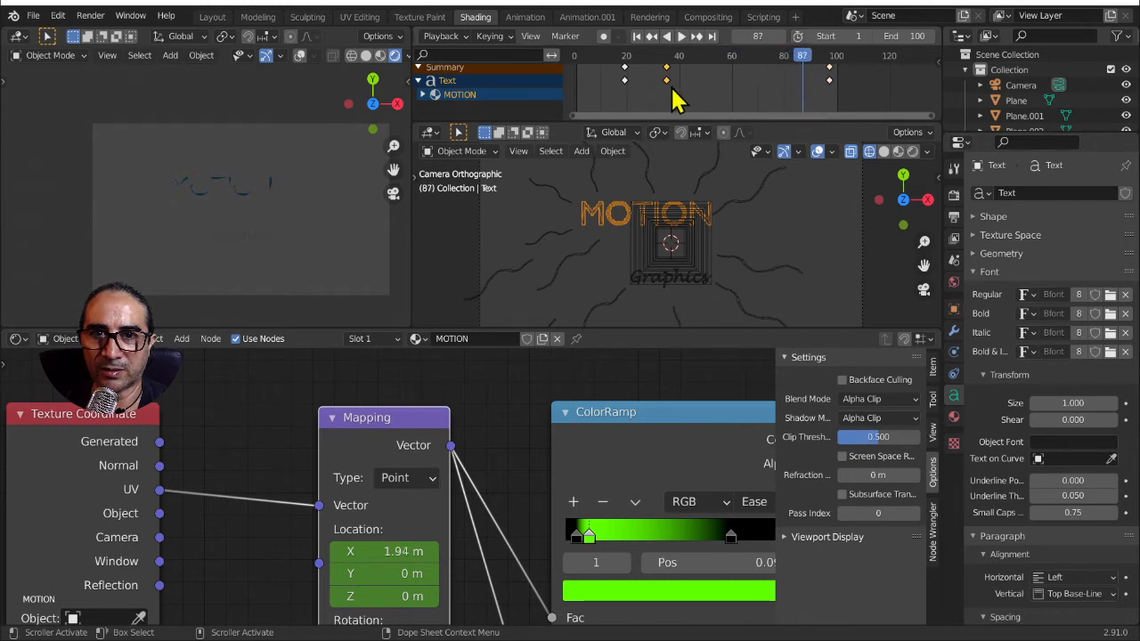
Move the Mapping node's middle keyframe to about frame 52, scrub the animation, and stop at frame 44
key(g)
click(718, 85)
drag(614, 60, 697, 64)
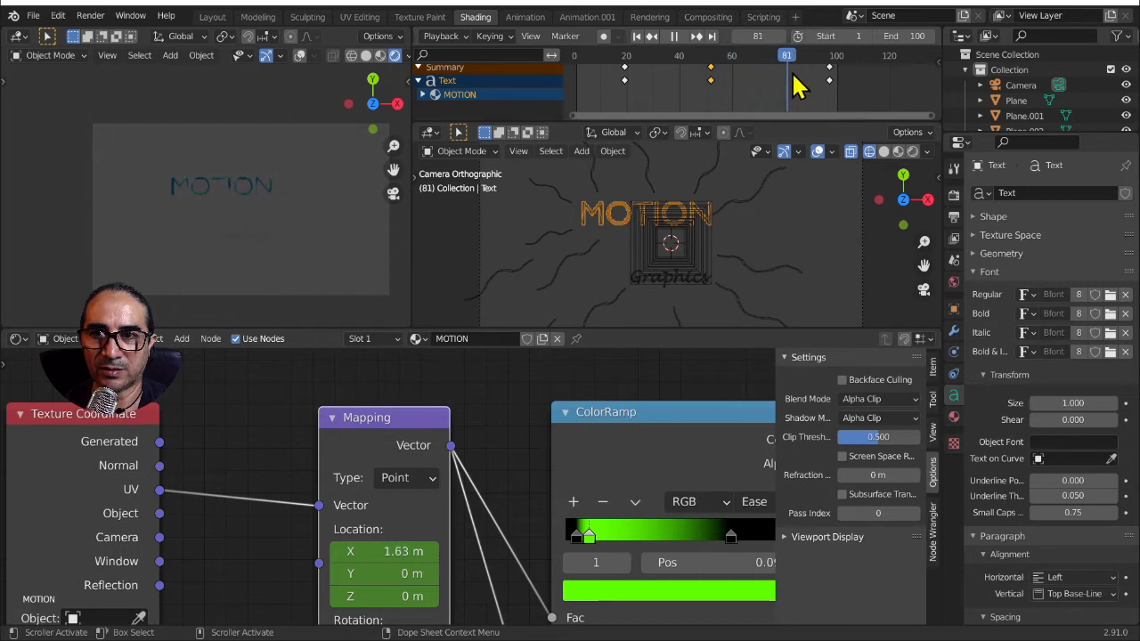
drag(793, 74, 689, 83)
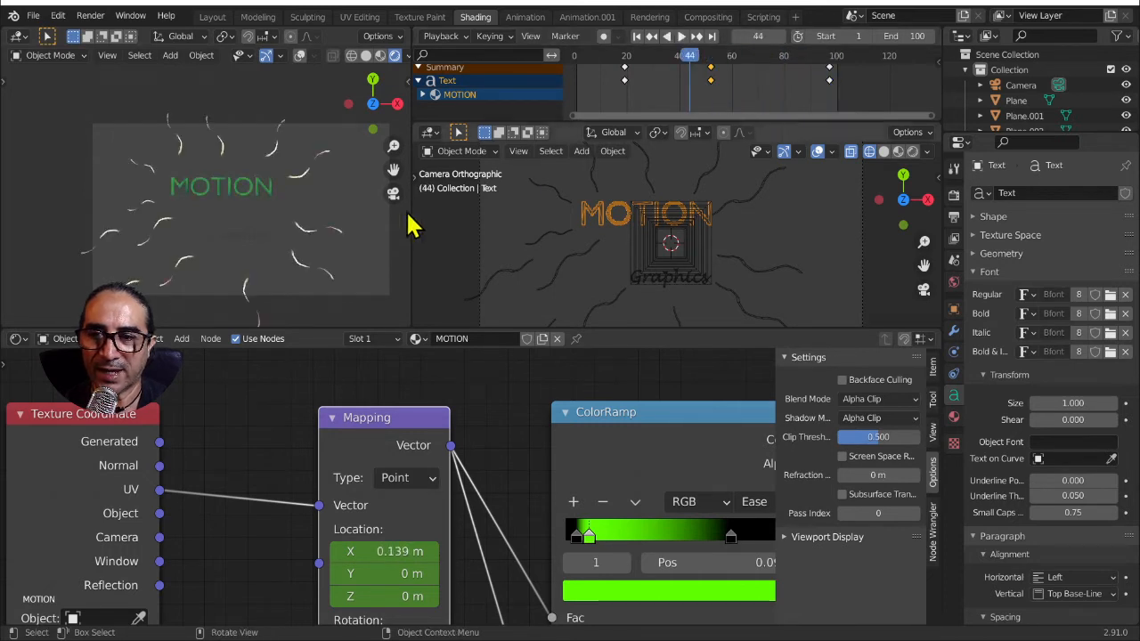
Select the "Graphics" text object among the overlapping squares and assign the existing MOTION material to it
scroll(294, 267, up, 4)
shift+middle_drag(293, 287, 271, 208)
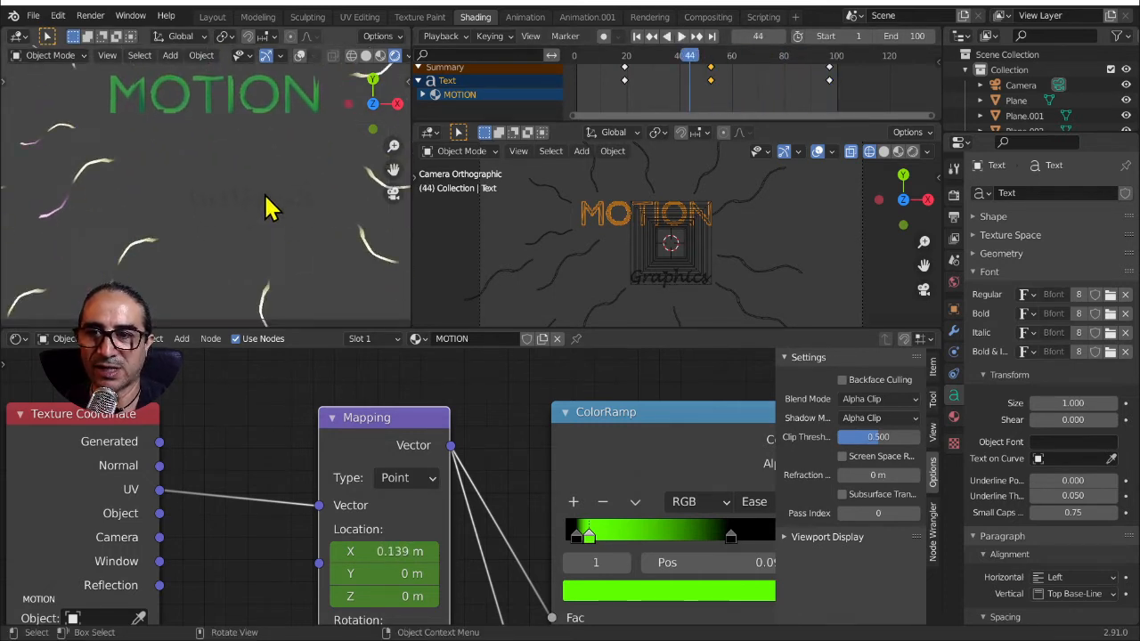
click(271, 208)
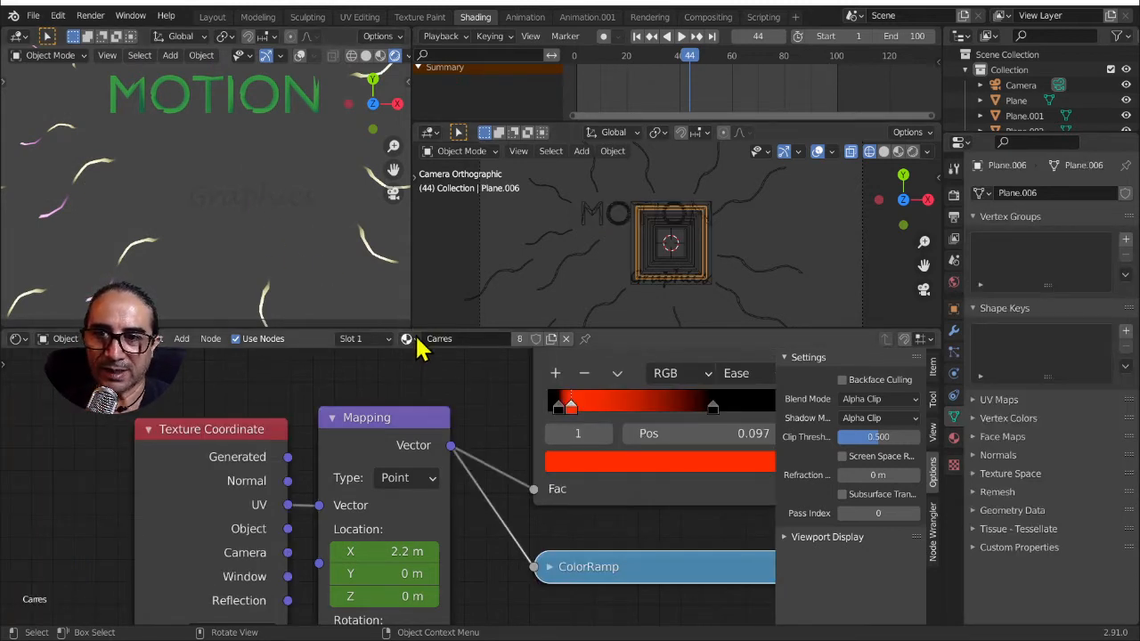
click(290, 208)
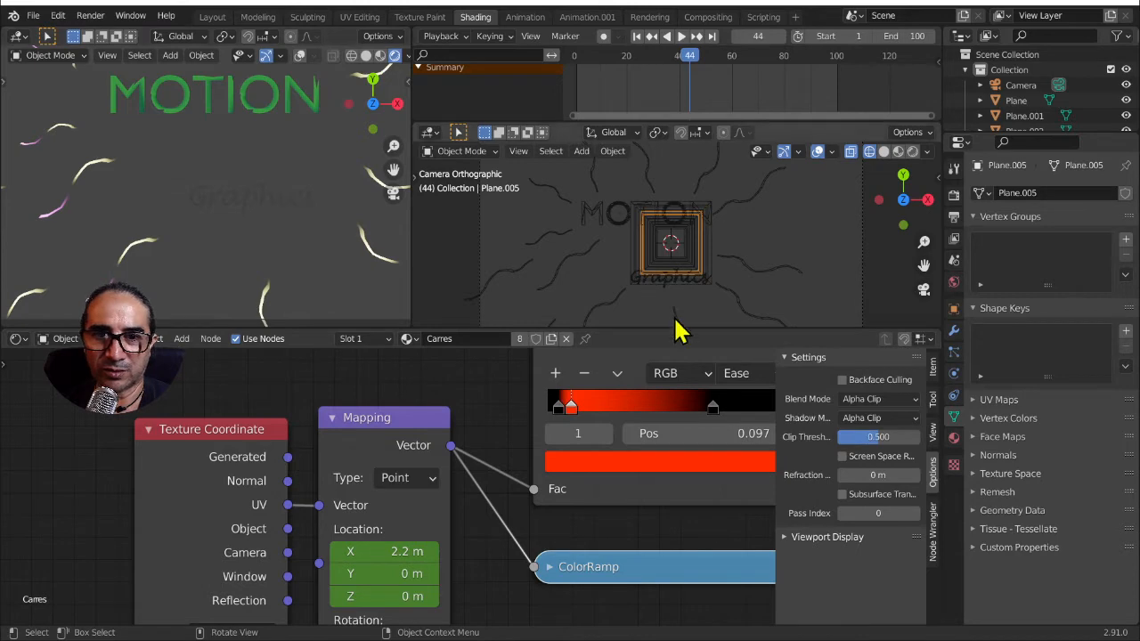
click(672, 287)
scroll(676, 289, up, 4)
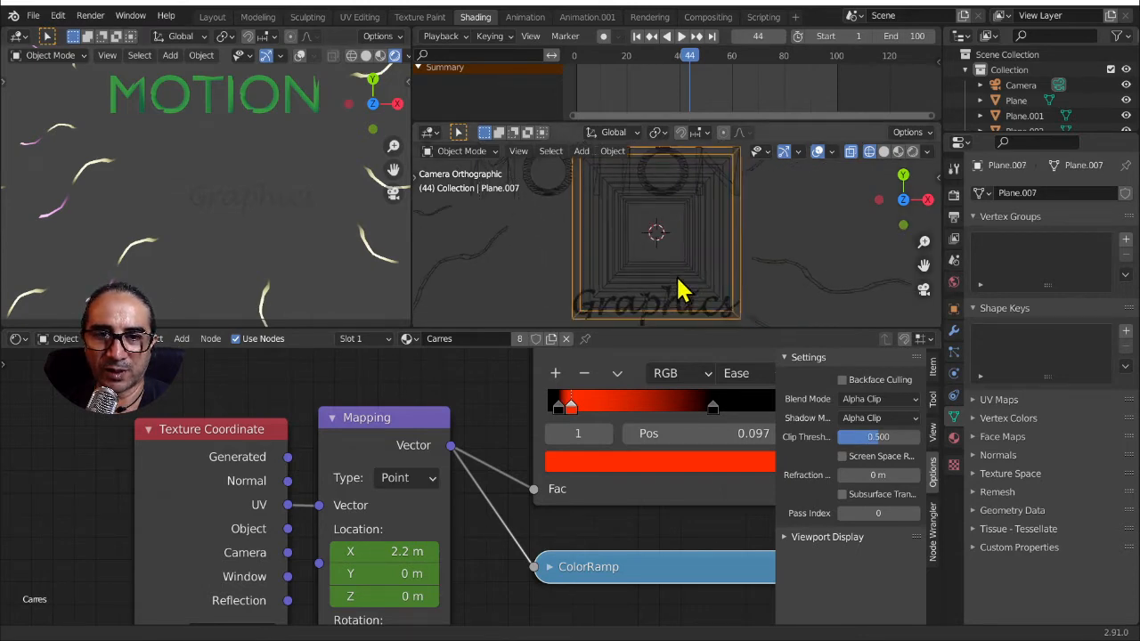
scroll(686, 229, up, 3)
click(702, 209)
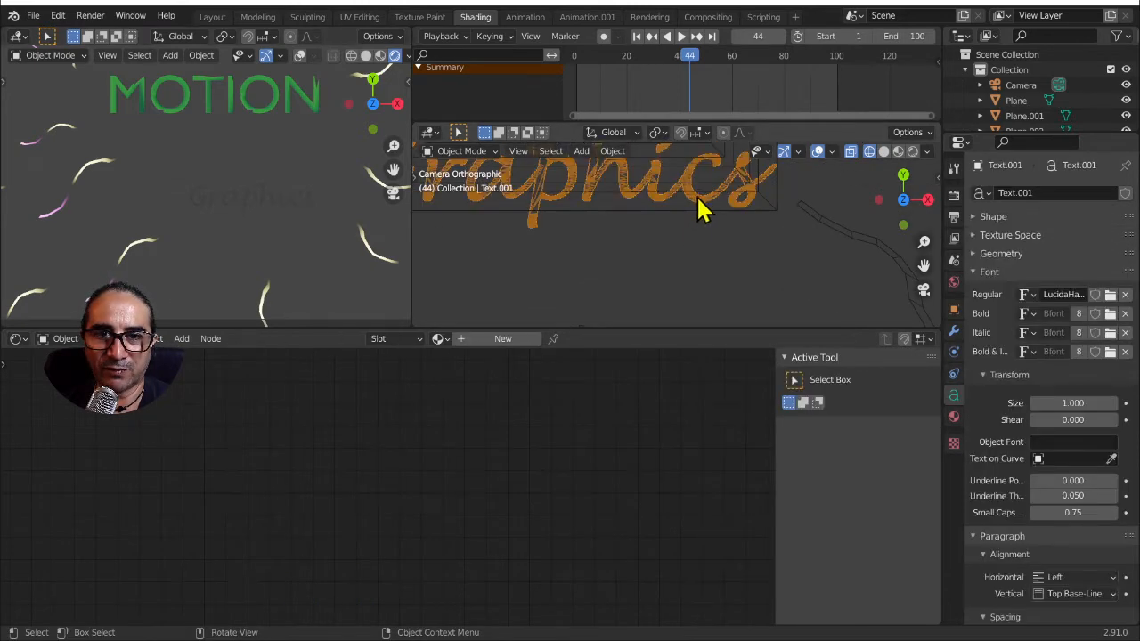
click(439, 339)
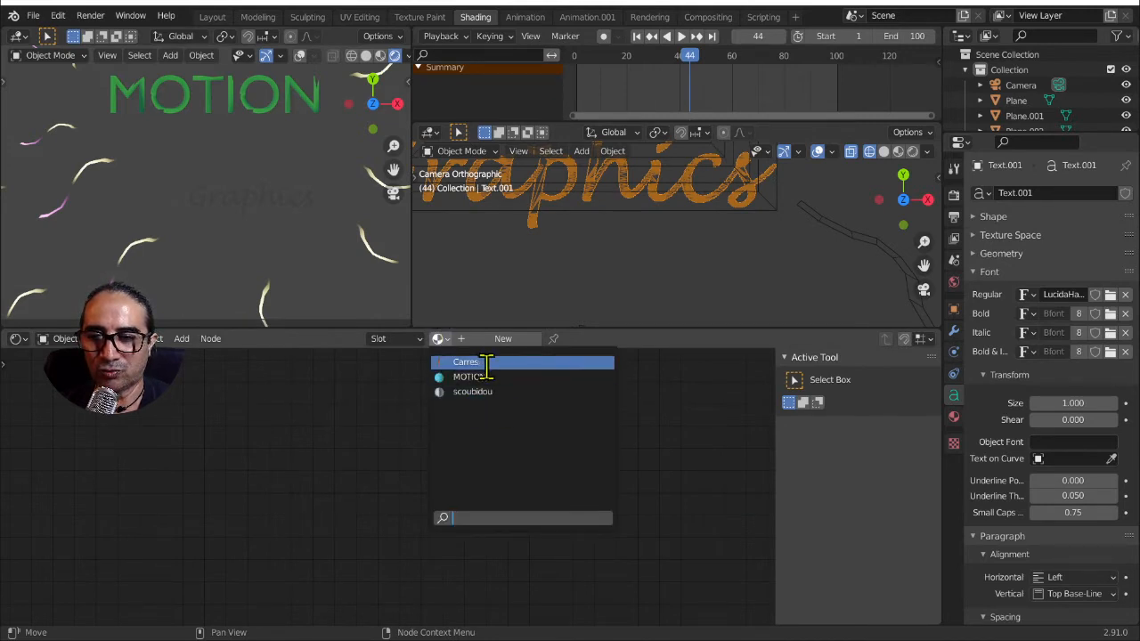
click(485, 377)
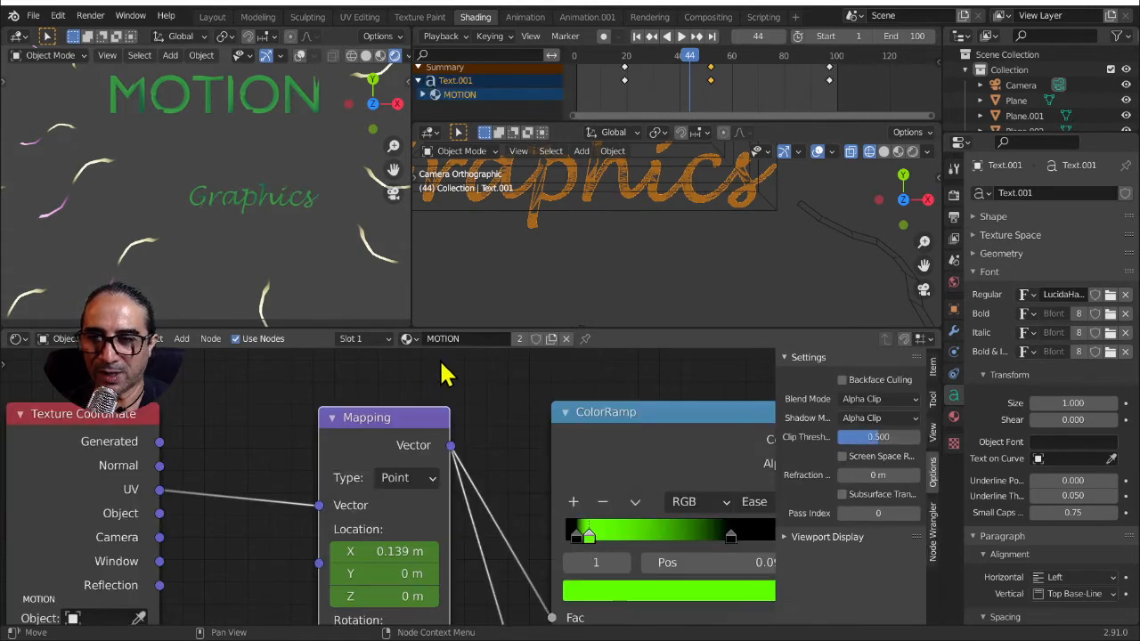
Make the "Graphics" text's material an independent copy and rename it graphisc
click(520, 340)
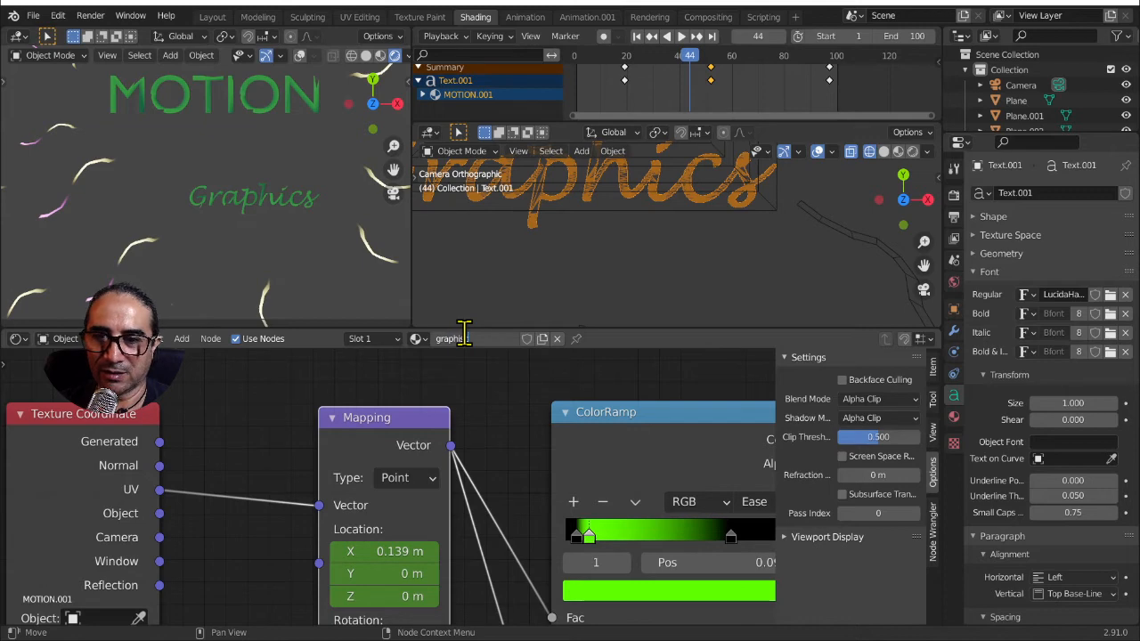
text(s)
key(Return)
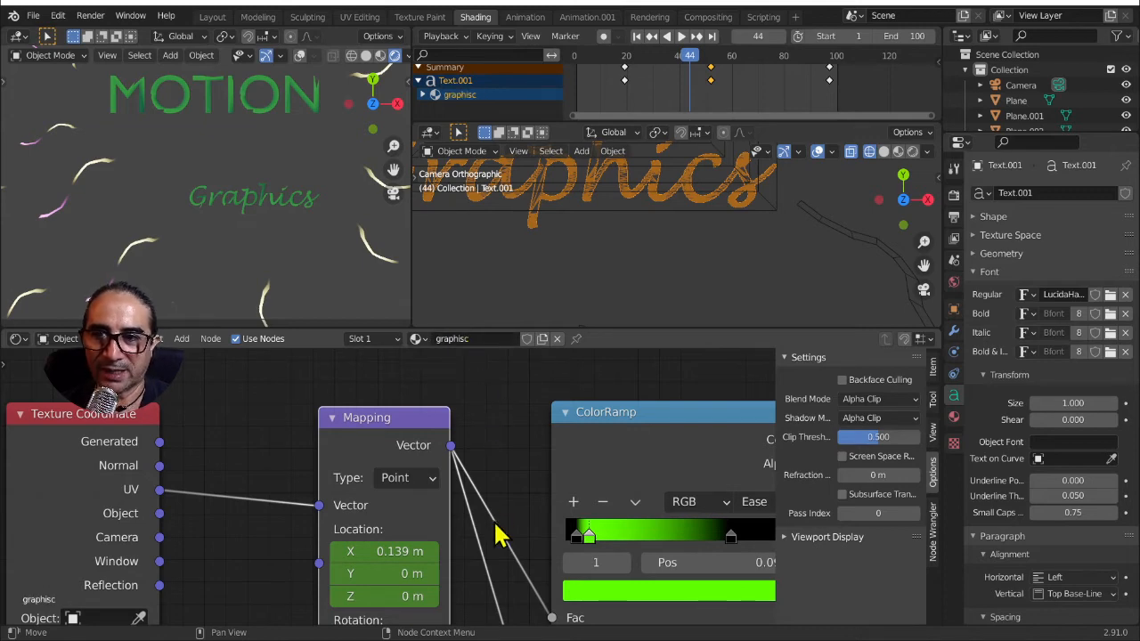
Change the green stop of the graphisc material's ColorRamp to a light salmon pink
middle_drag(501, 559, 252, 519)
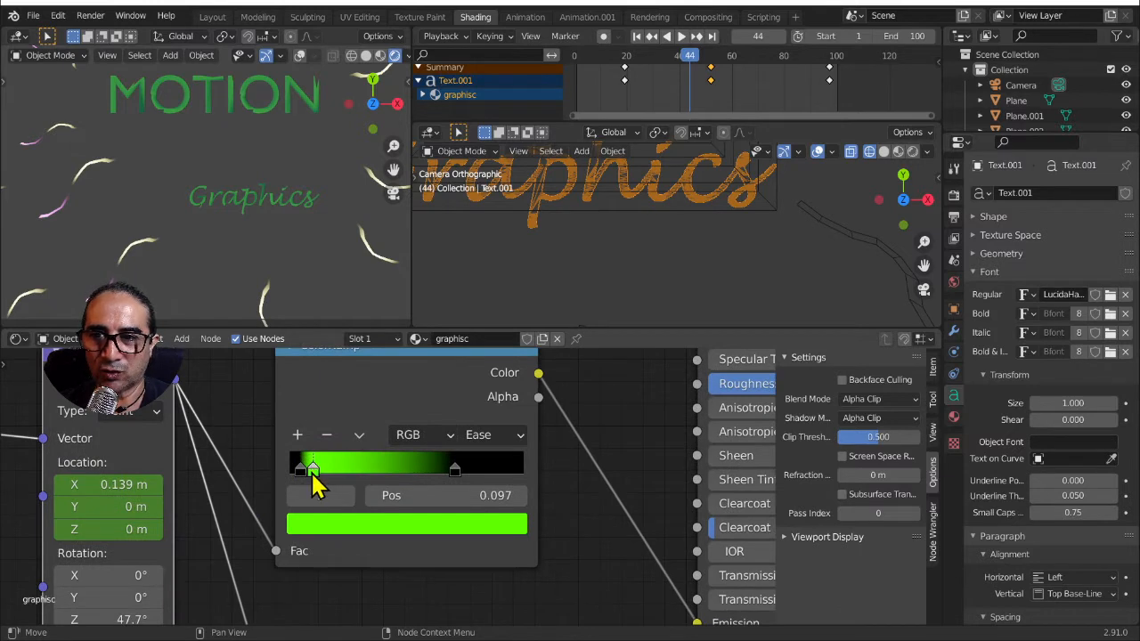
click(317, 530)
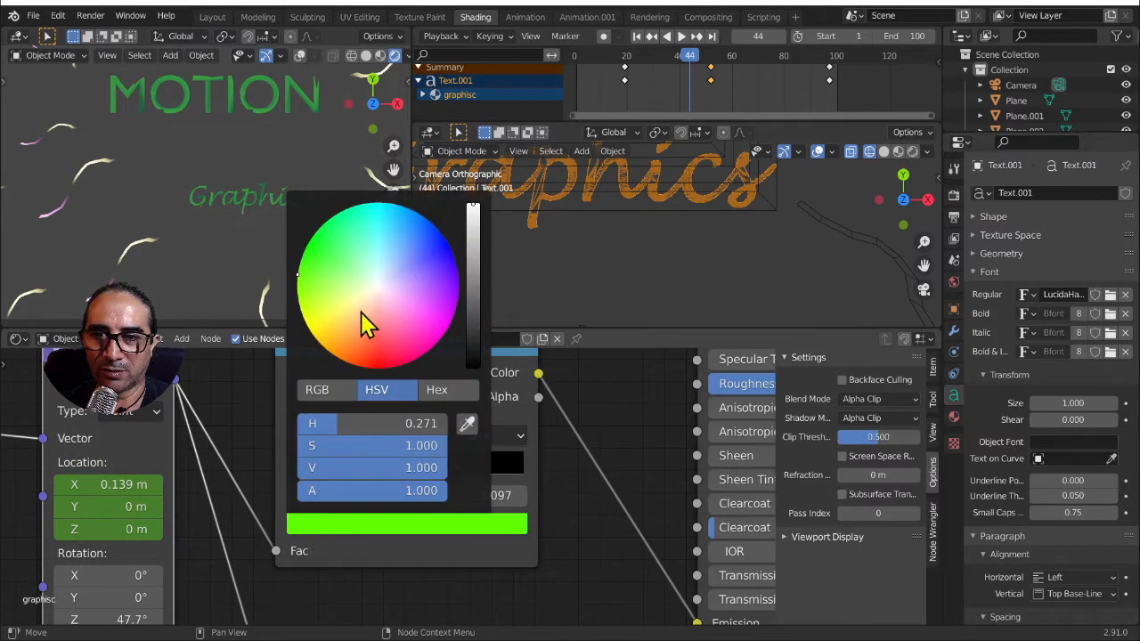
click(379, 333)
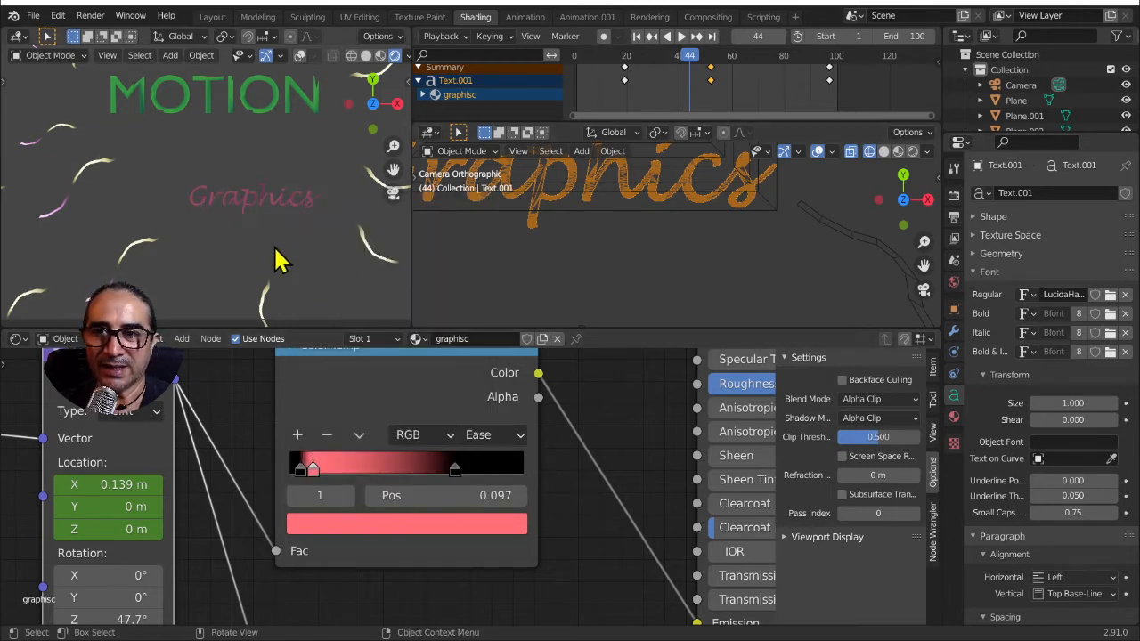
scroll(283, 255, down, 2)
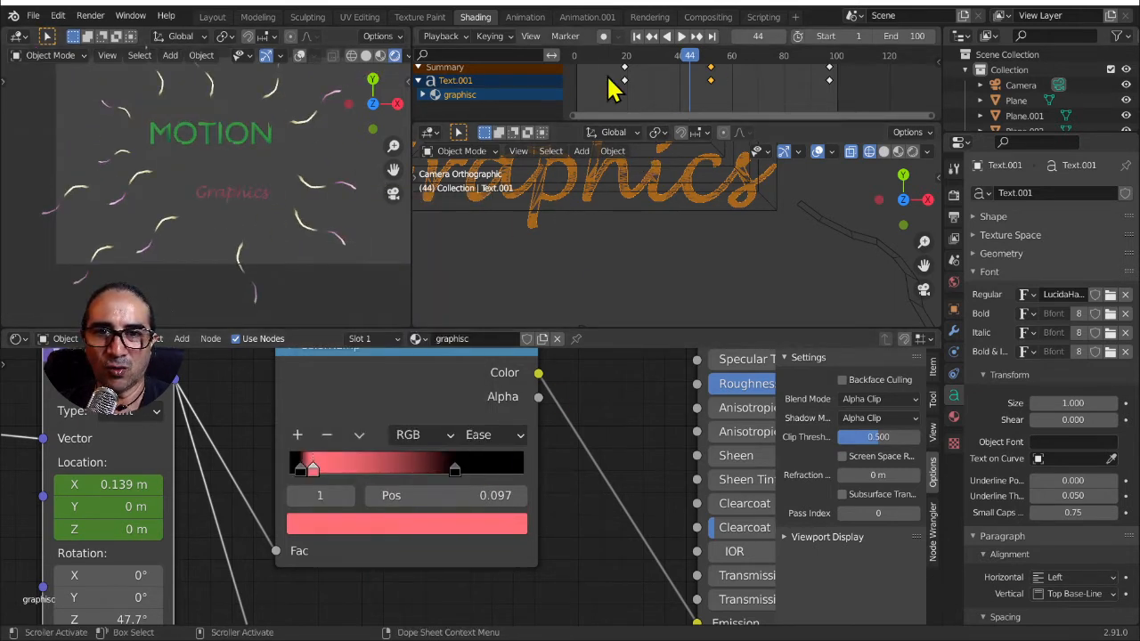
Move the graphisc material's first keyframe to about frame 32 and its middle keyframe to about frame 66
key(g)
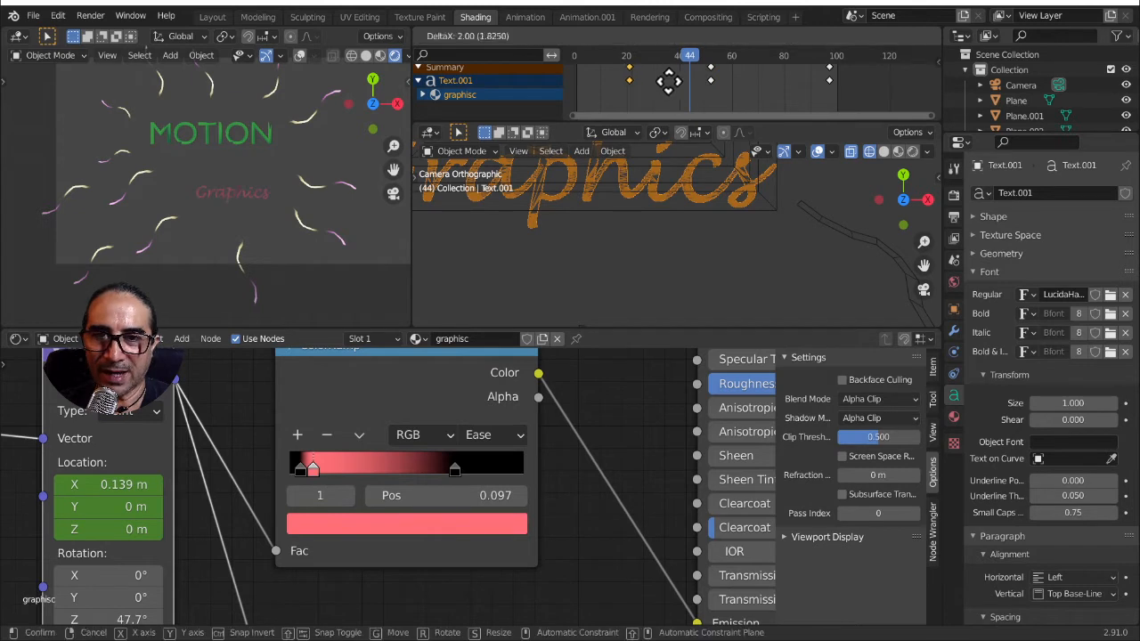
click(699, 98)
drag(711, 81, 748, 80)
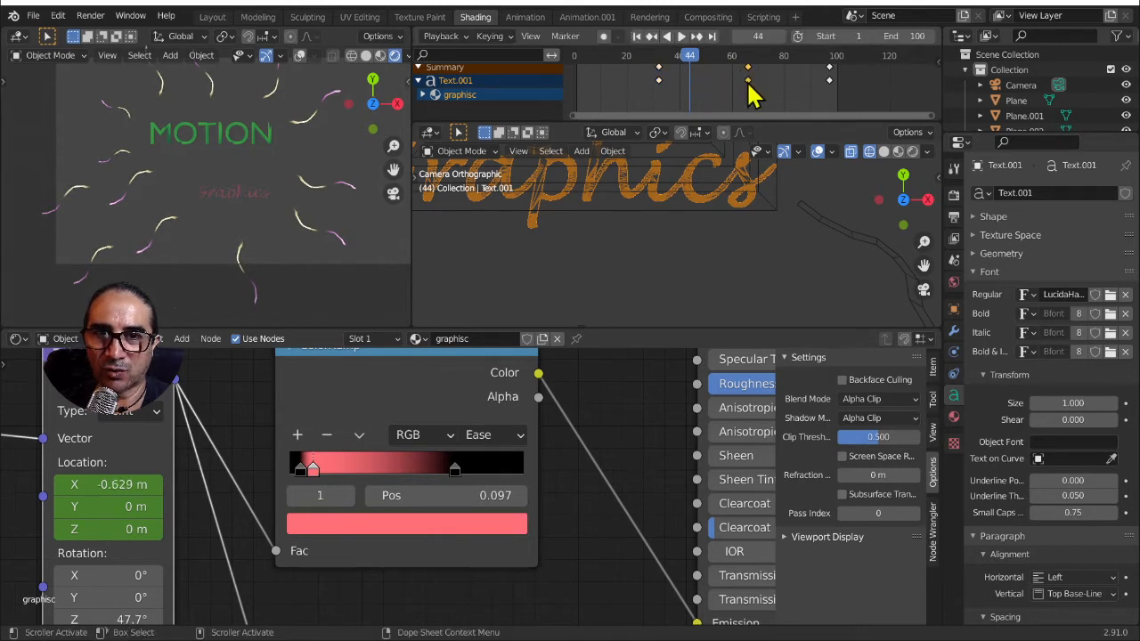
Play and scrub through the animation to check both words' timing, and stop at frame 43
click(636, 55)
key(space)
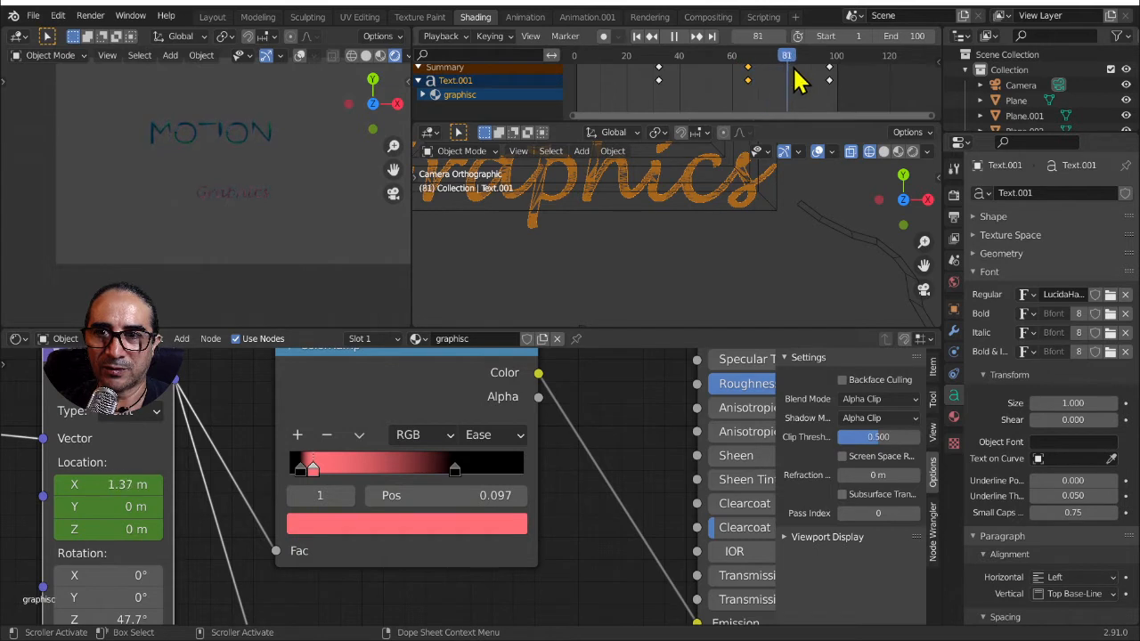
drag(824, 69, 566, 69)
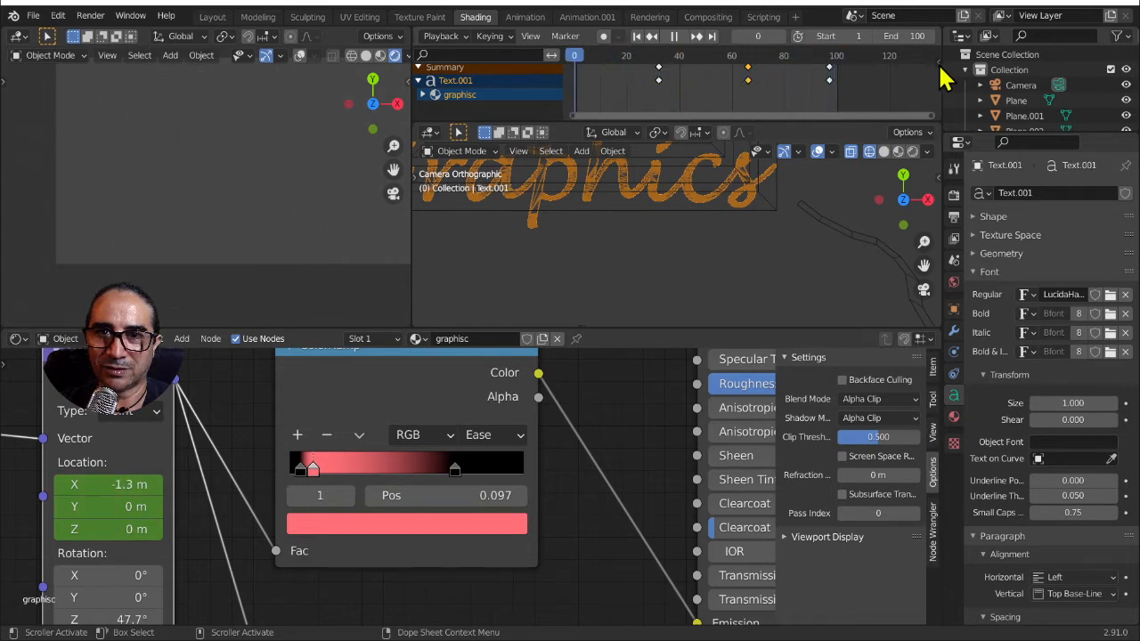
key(space)
key(space)
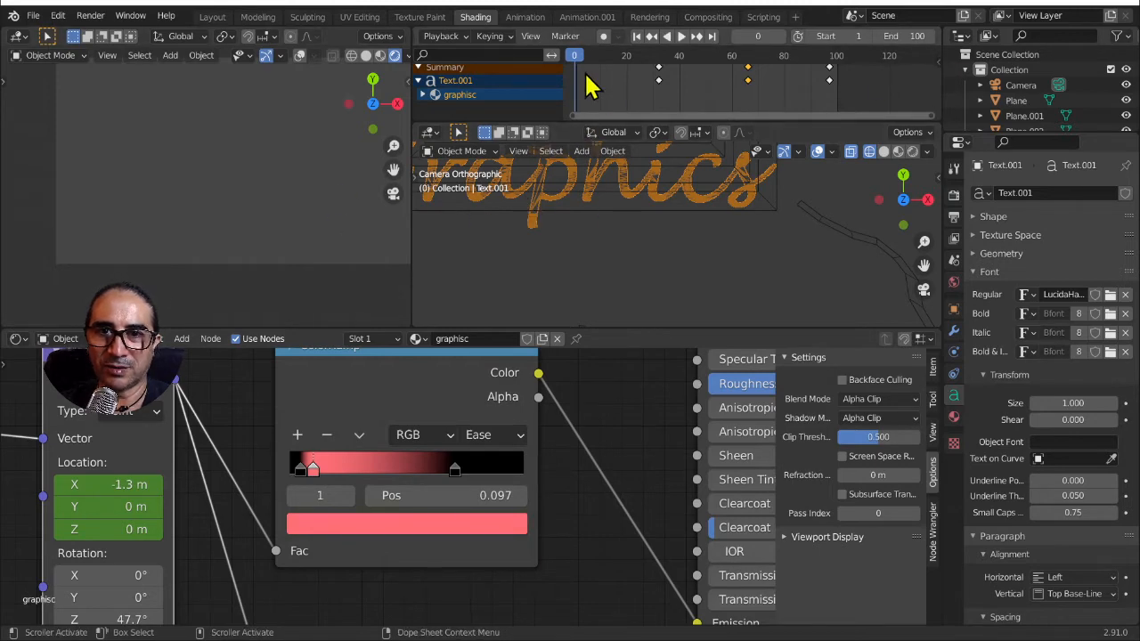
drag(713, 67, 686, 70)
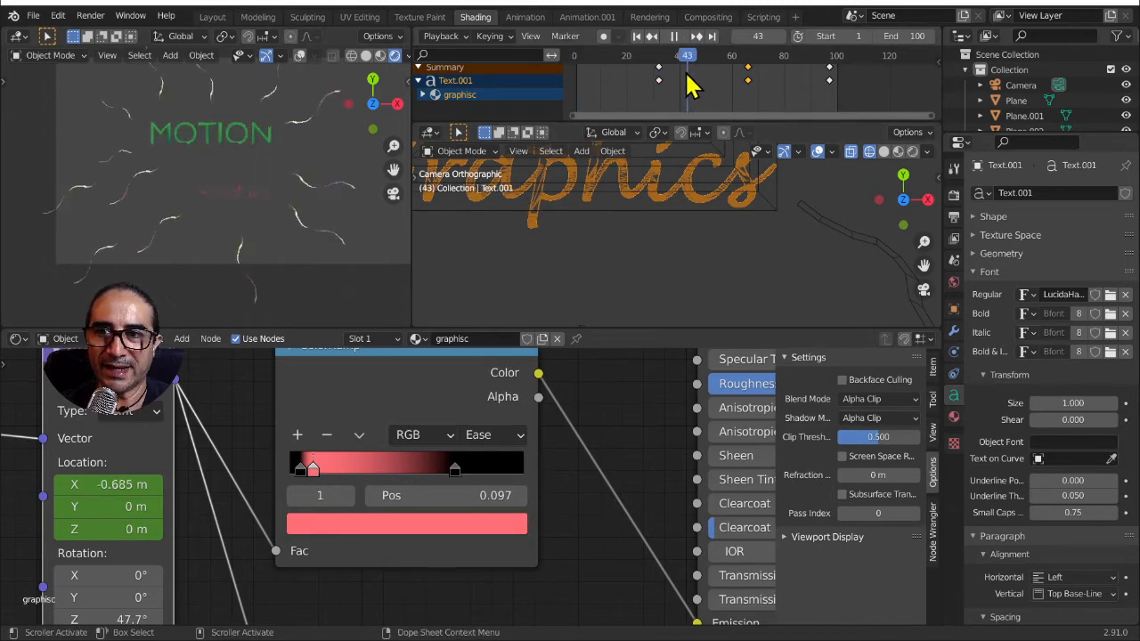
key(space)
Select all the wavy lines radiating around the title, leaving out the camera, squares and text
click(175, 236)
scroll(662, 247, down, 5)
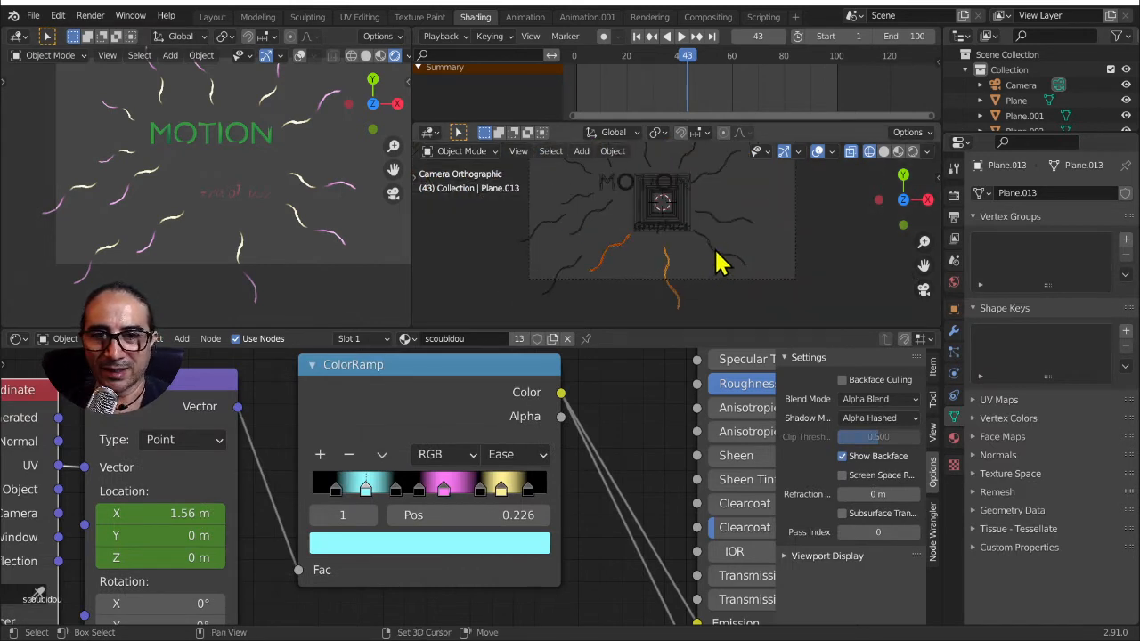
shift+click(735, 241)
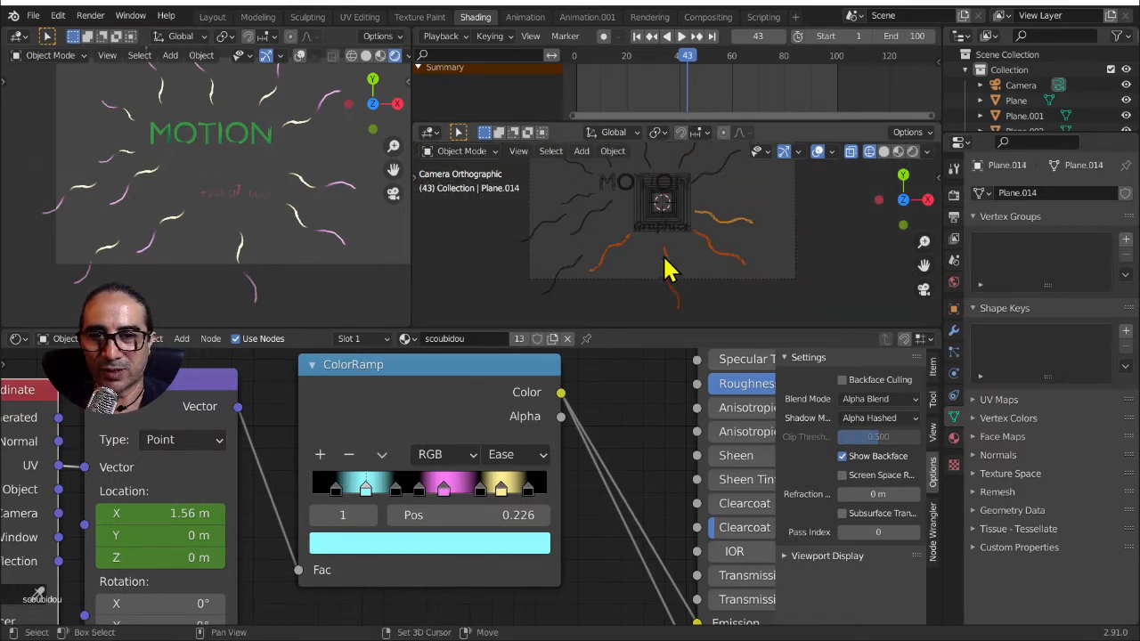
scroll(583, 280, down, 4)
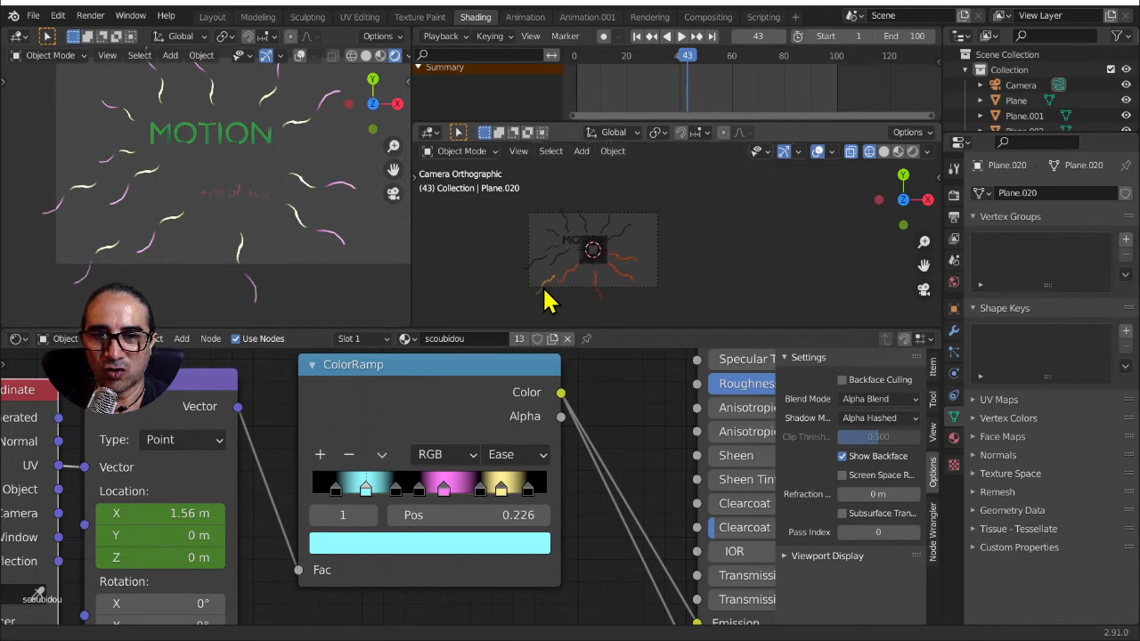
drag(525, 212, 662, 241)
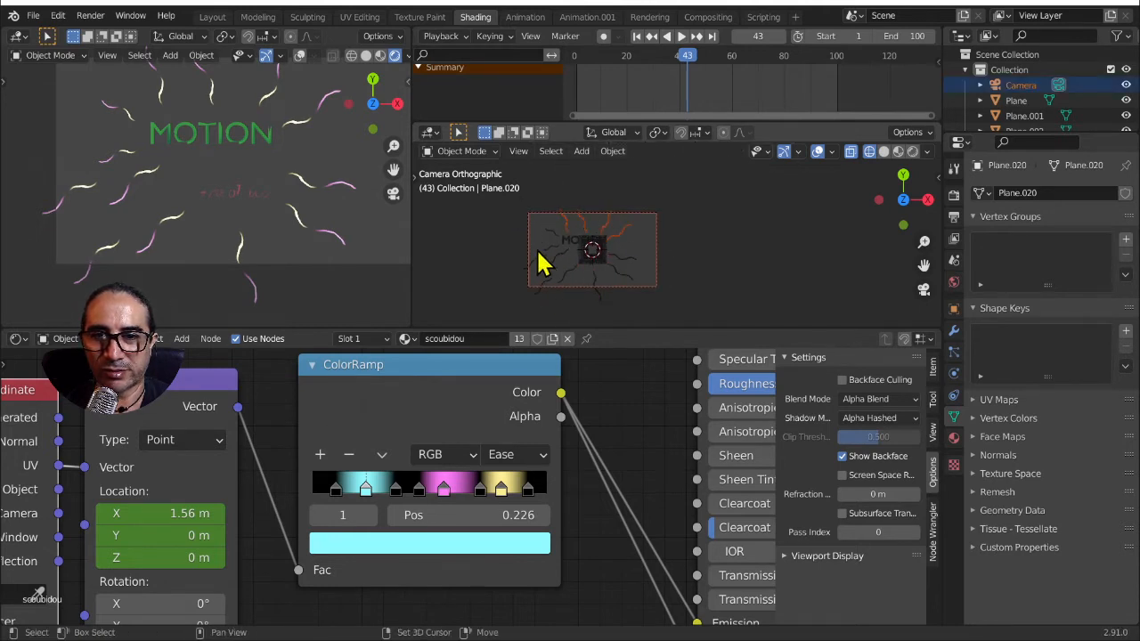
click(550, 258)
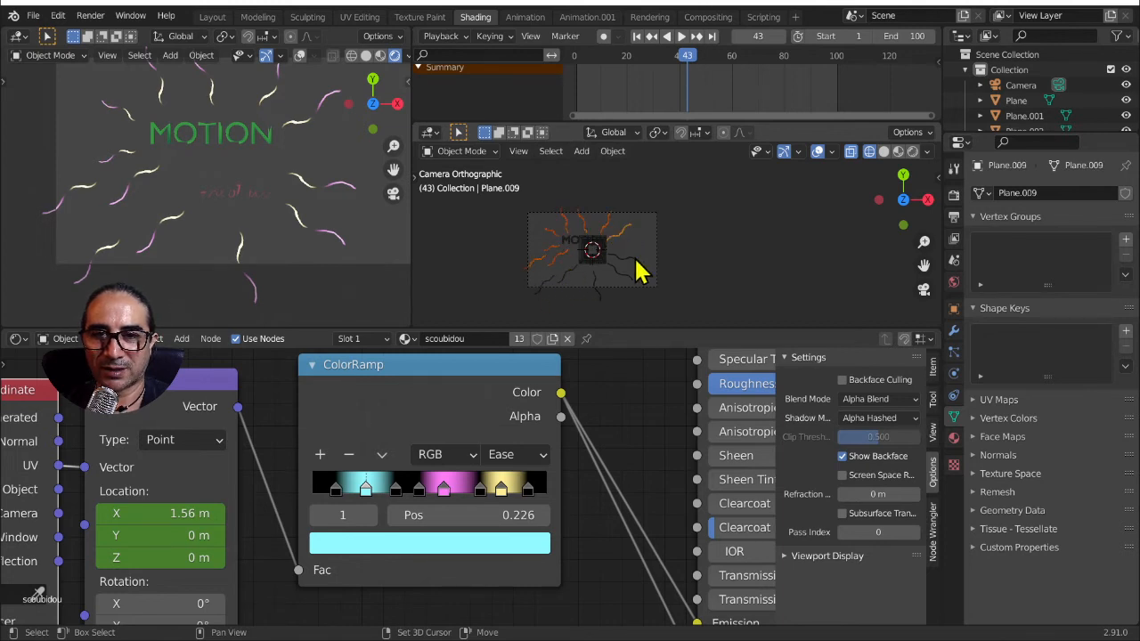
click(586, 289)
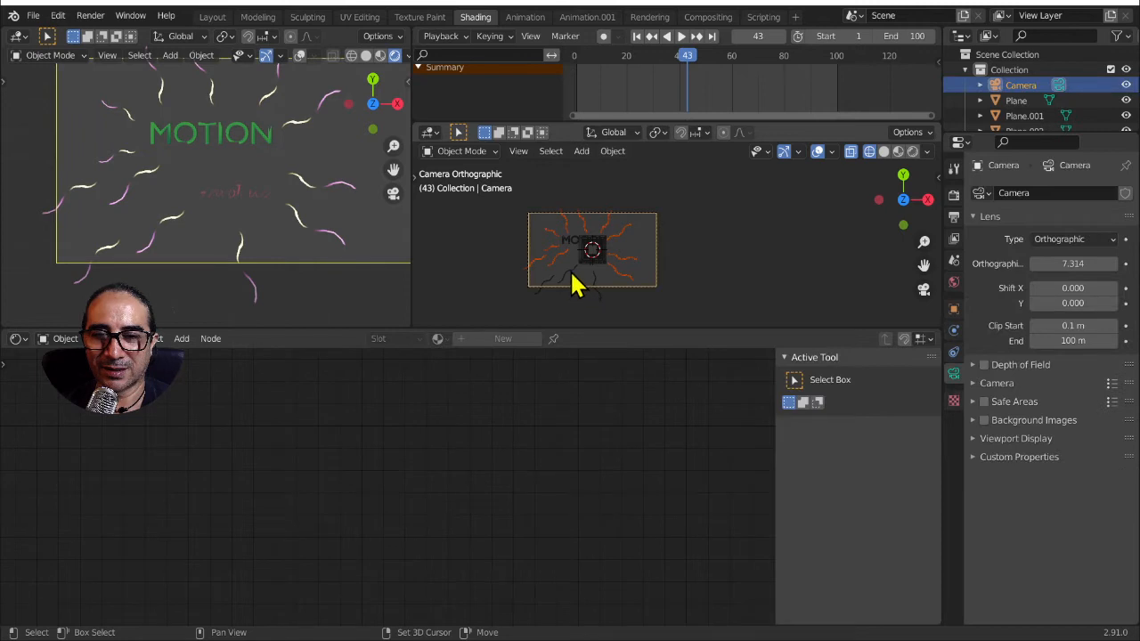
click(603, 297)
click(619, 298)
shift+click(618, 288)
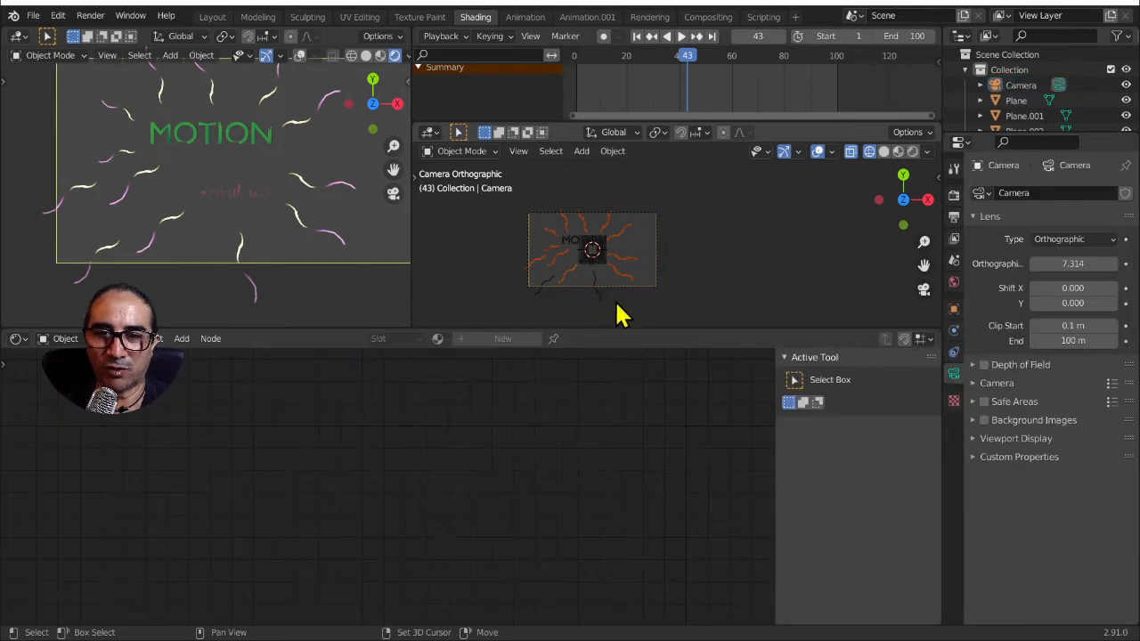
click(538, 299)
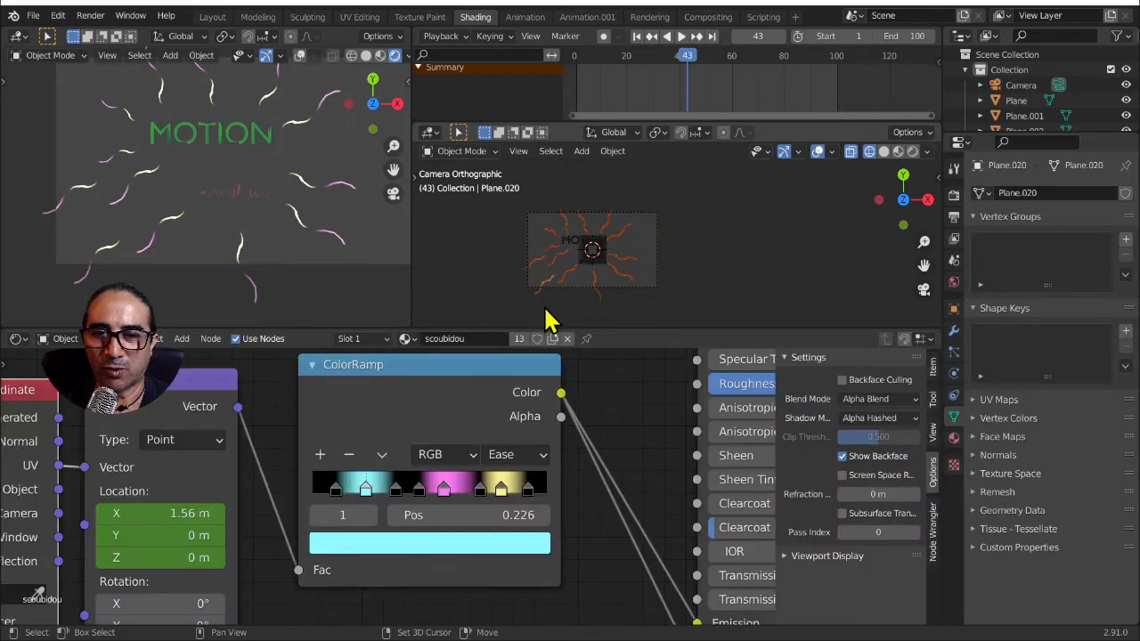
Duplicate the selected wavy lines, scale the copies to less than half size, and place them just outside the camera frame
key(shift+d)
click(708, 292)
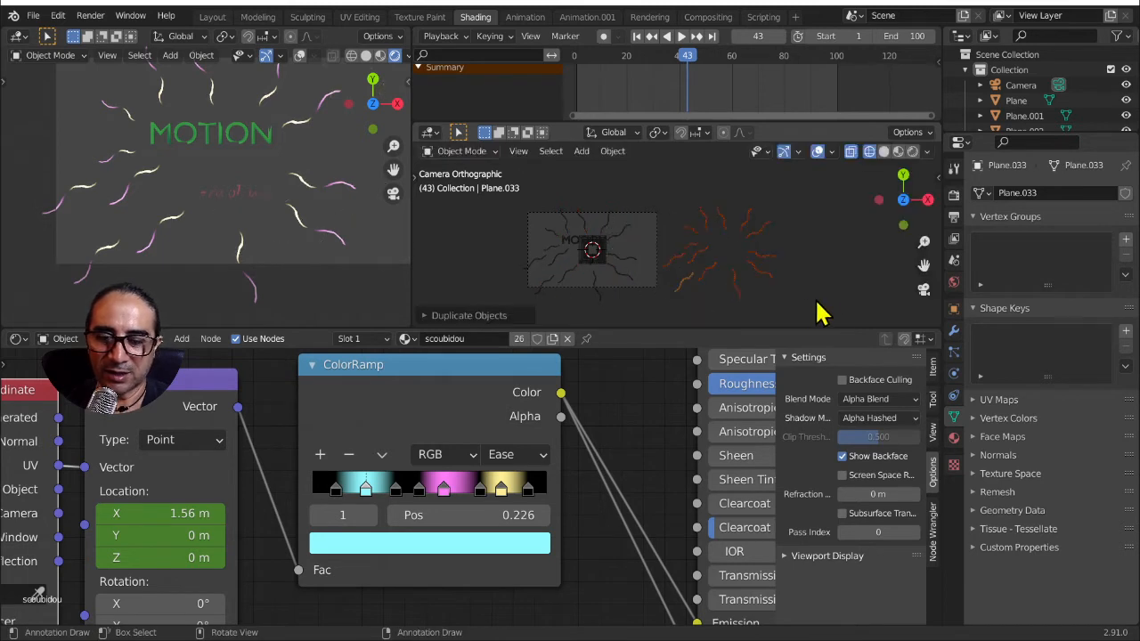
key(s)
click(766, 277)
key(g)
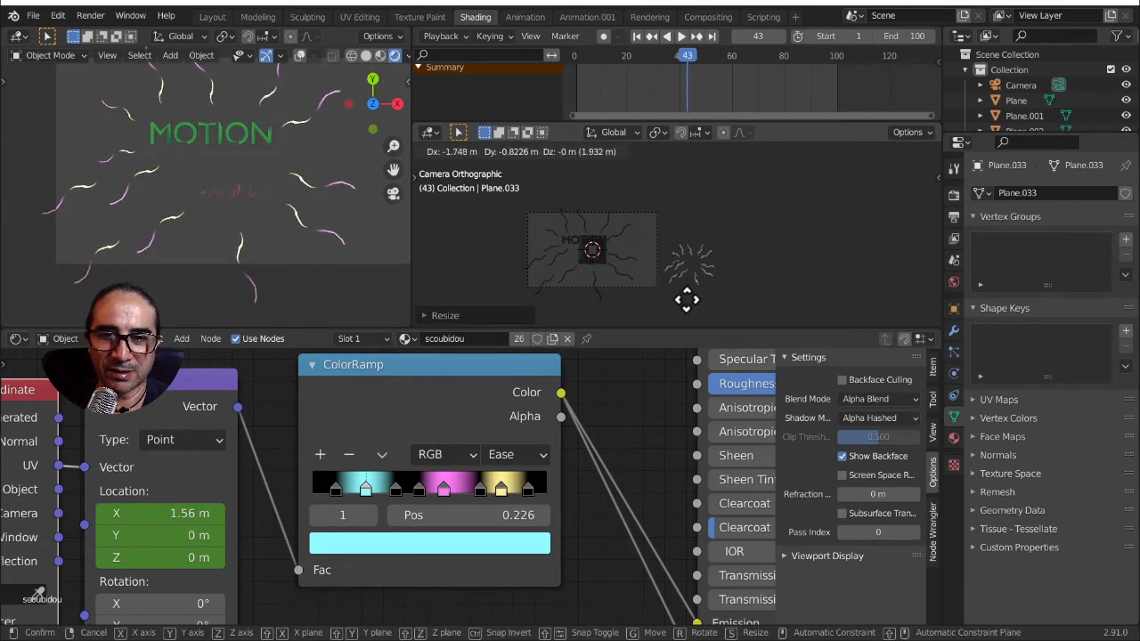
click(685, 301)
Give one of the duplicated wavy lines its own copy of the scoubidou material, named scoub2
scroll(710, 300, up, 3)
shift+middle_drag(730, 303, 655, 235)
scroll(615, 245, up, 4)
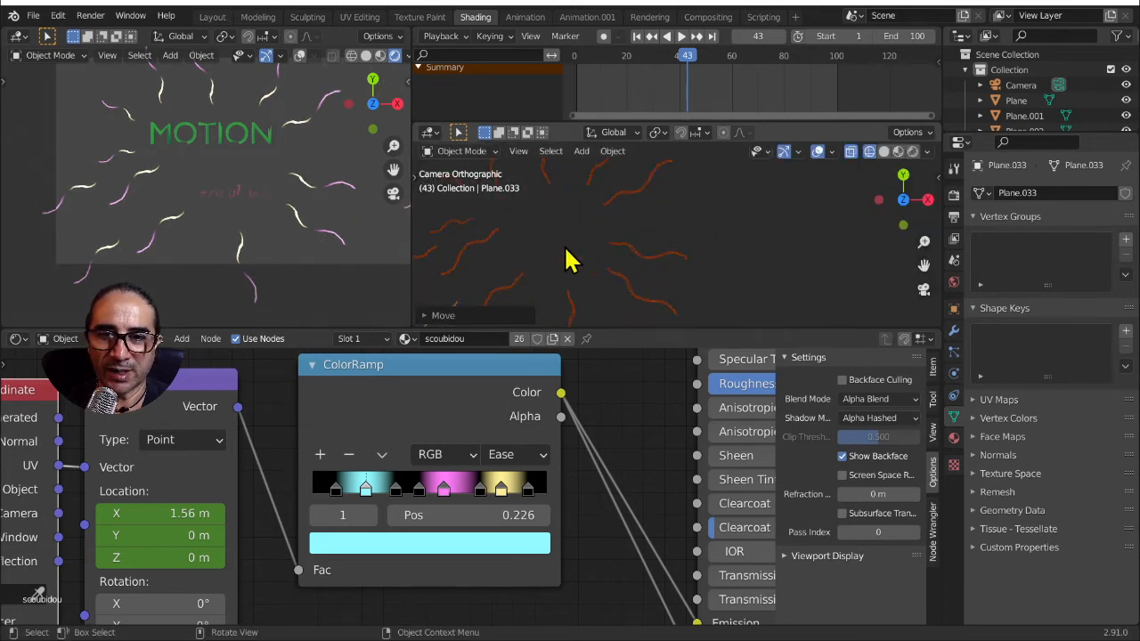
scroll(539, 267, down, 2)
click(572, 278)
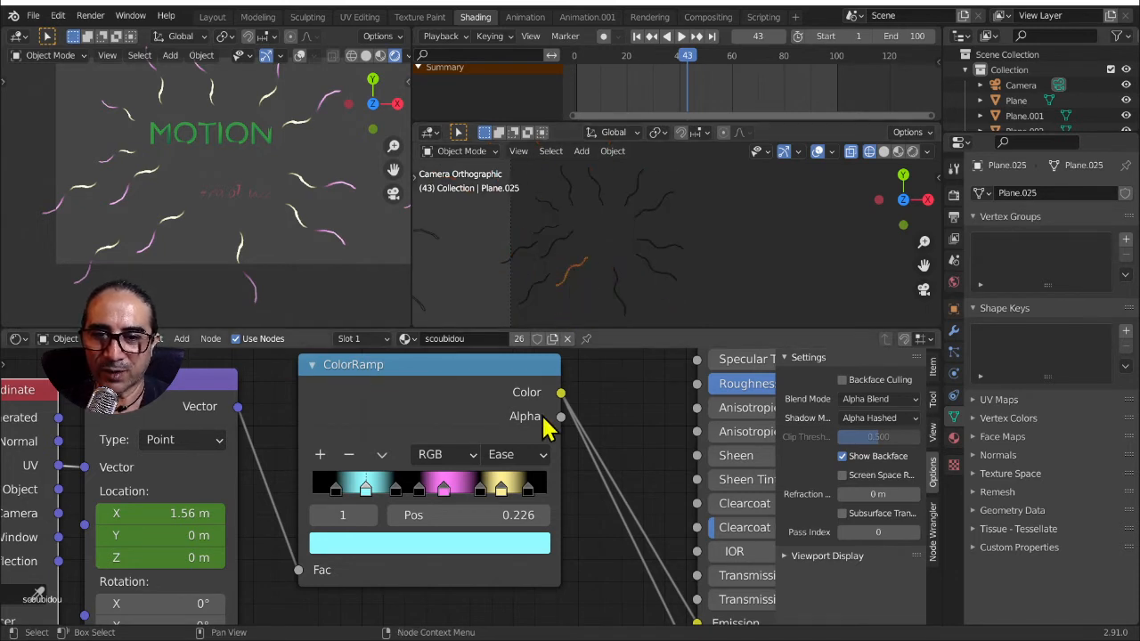
click(517, 340)
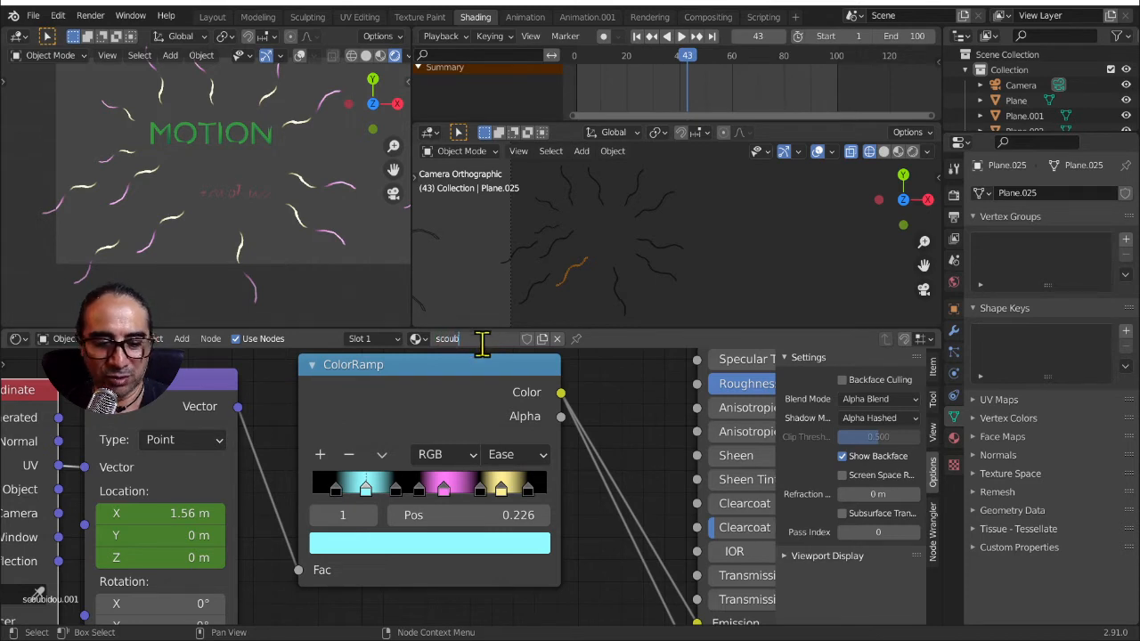
click(481, 343)
text(scoub2)
key(Return)
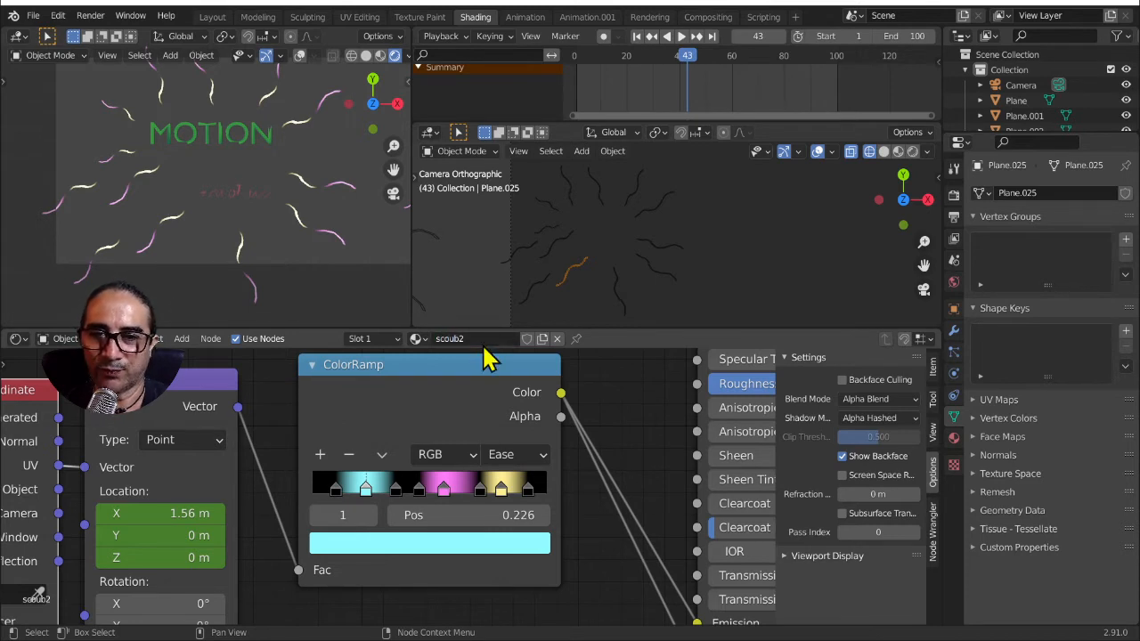
Select all the small duplicated wavy lines and link the scoub2 material to them from the line that already has it
click(531, 298)
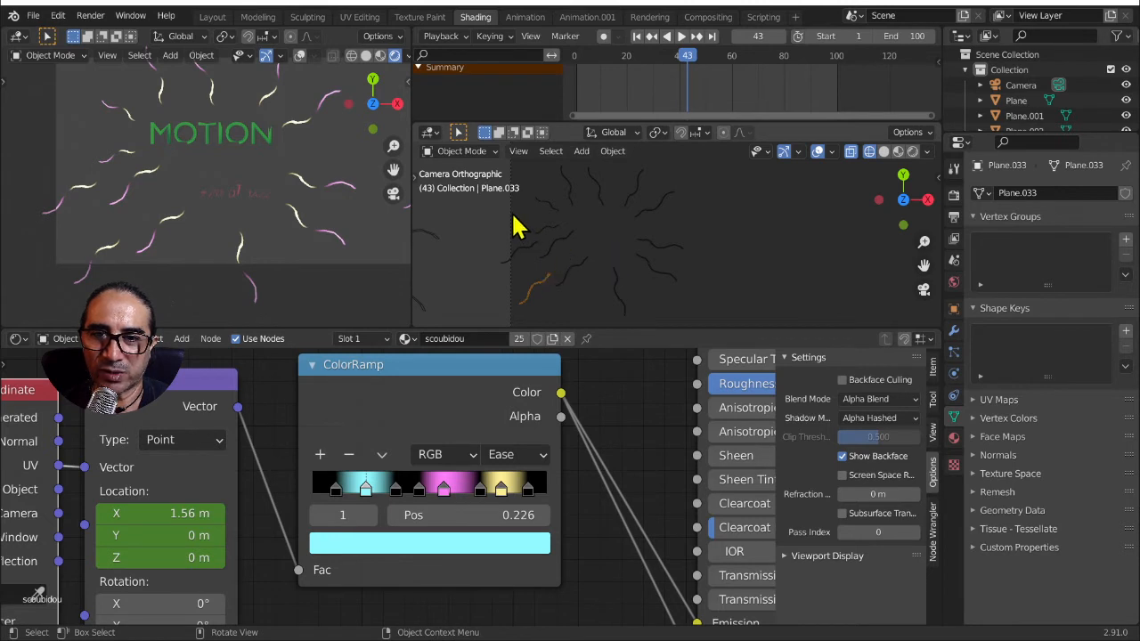
drag(512, 213, 563, 264)
drag(706, 230, 532, 179)
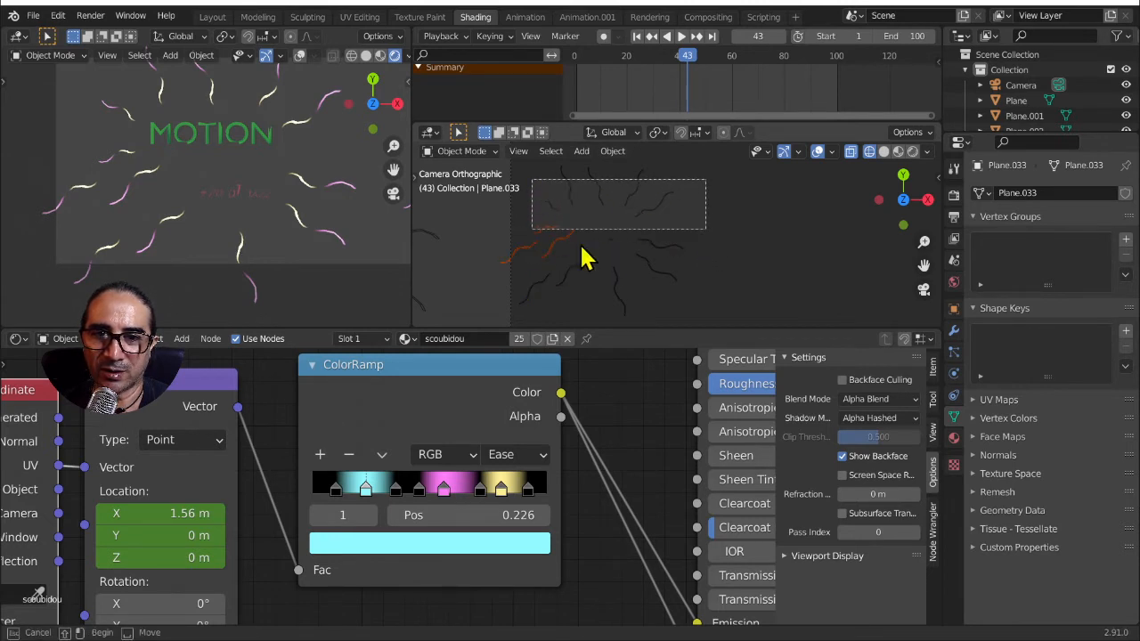
drag(581, 259, 533, 317)
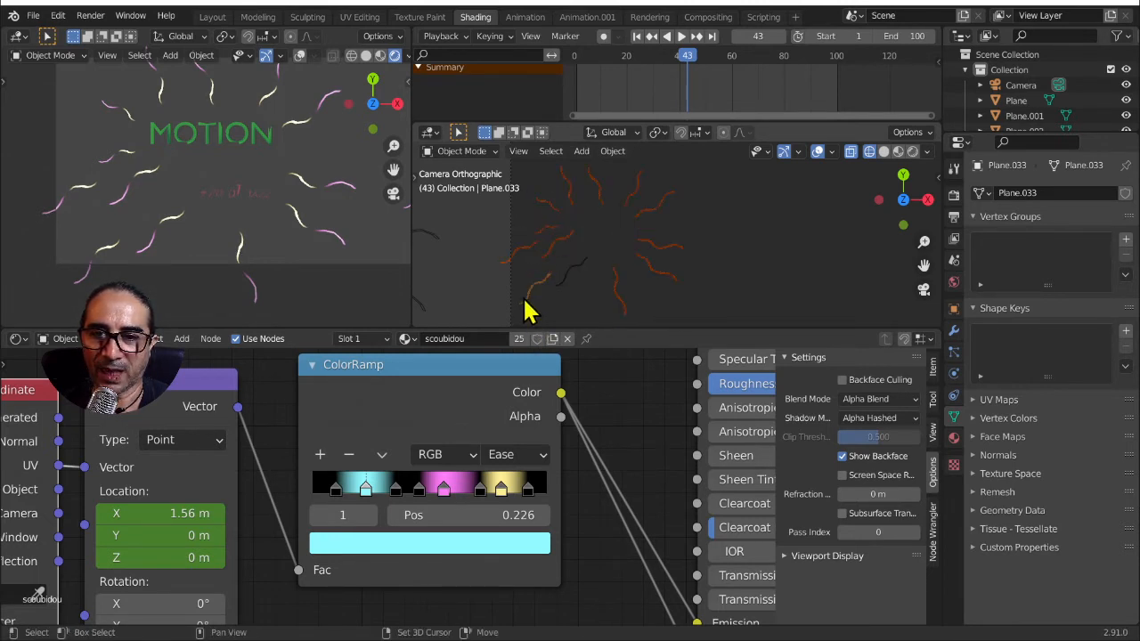
shift+click(577, 270)
key(ctrl+l)
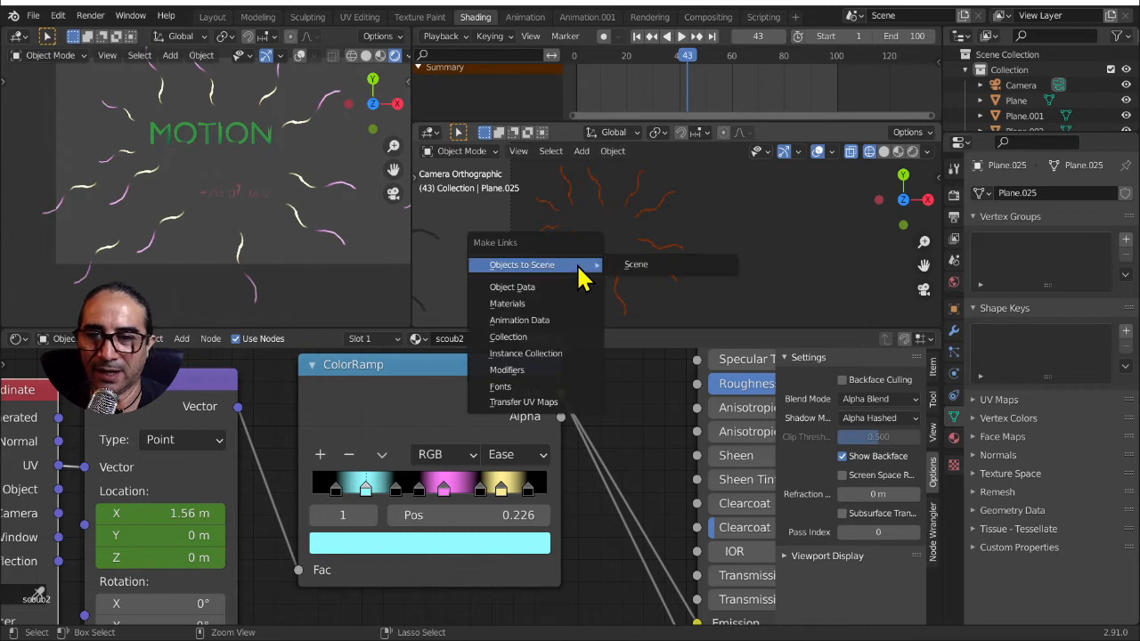
click(525, 304)
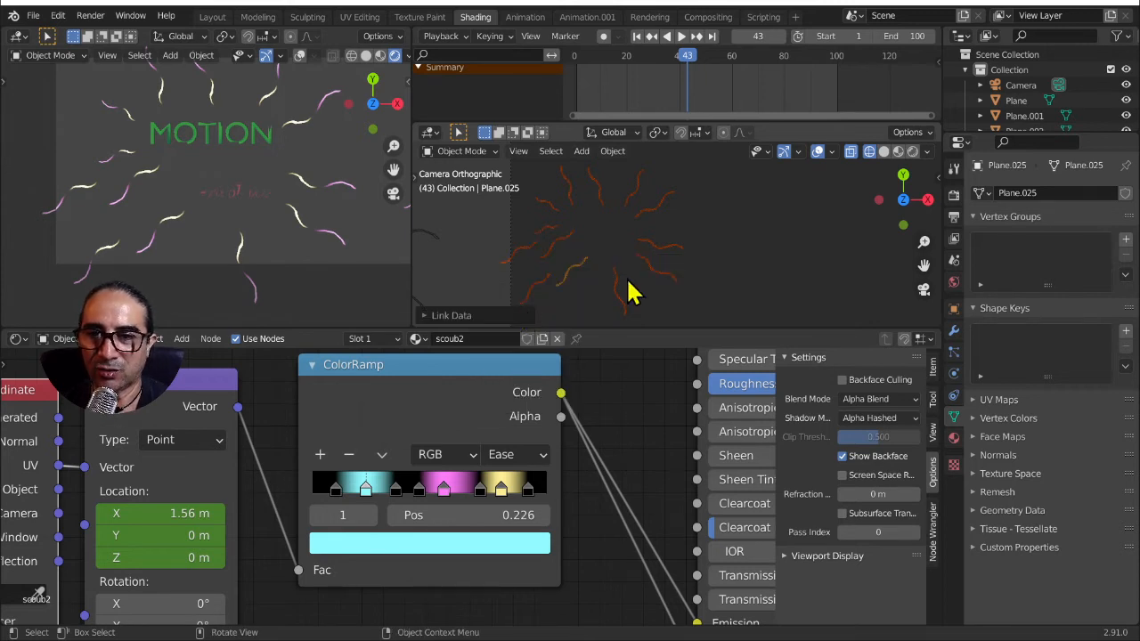
Shift the scoub2 Mapping node's keyframes about 30 frames later on the timeline
click(614, 297)
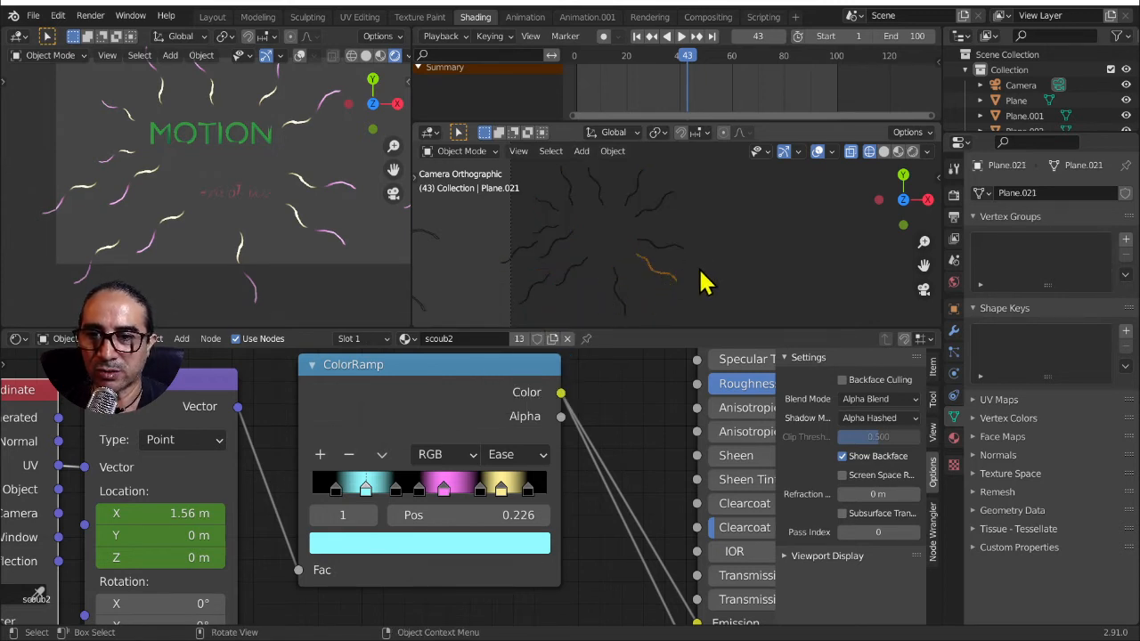
click(666, 246)
scroll(499, 423, down, 4)
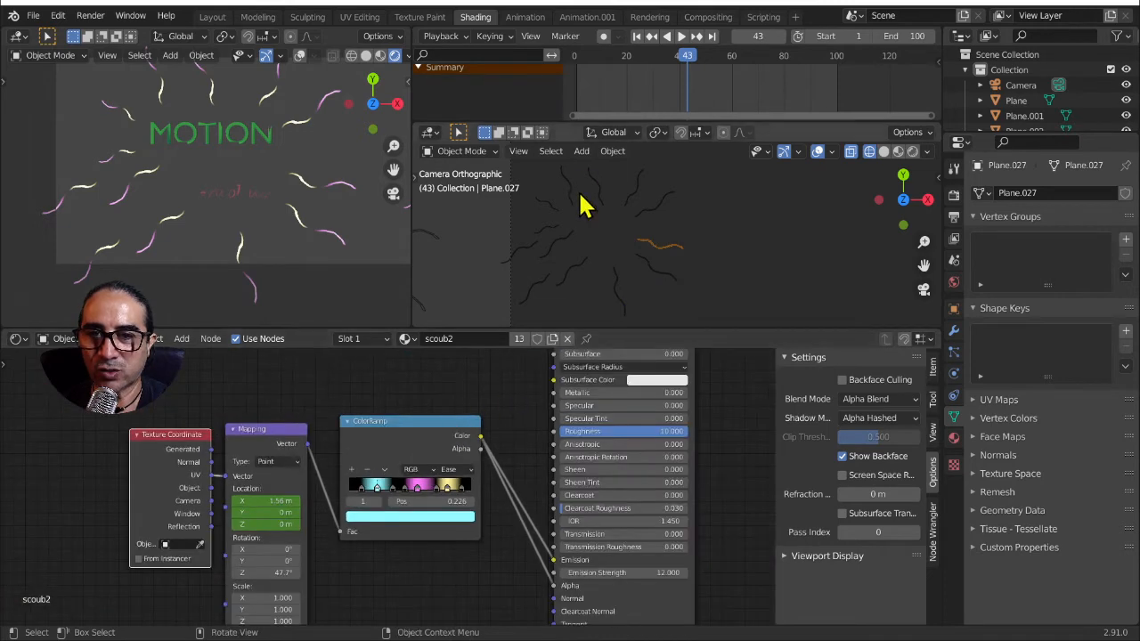
click(277, 445)
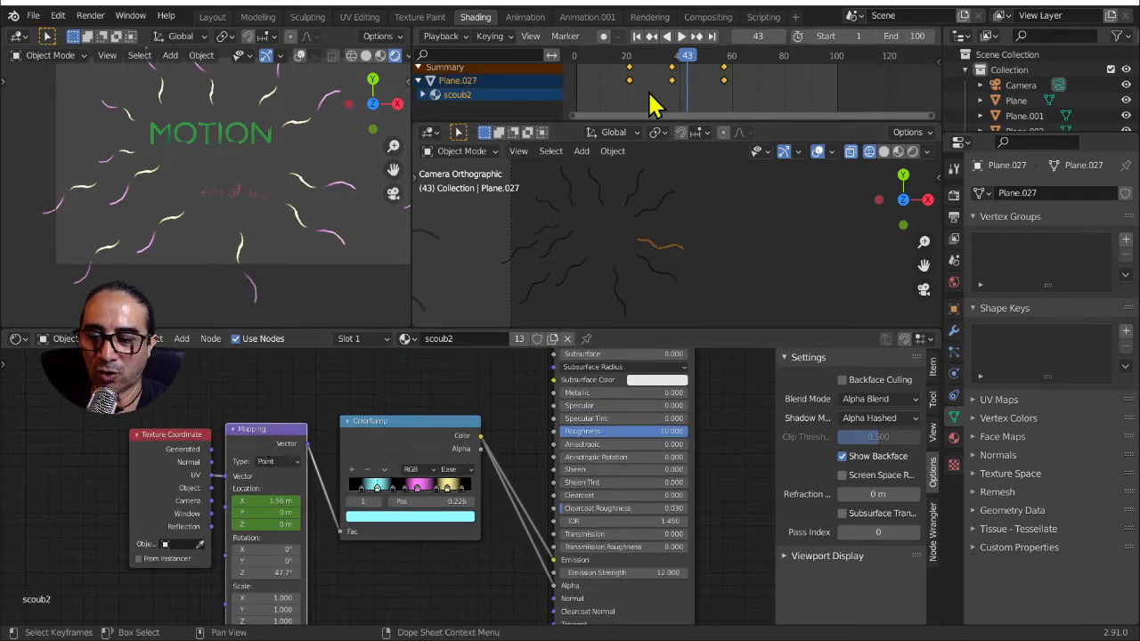
key(g)
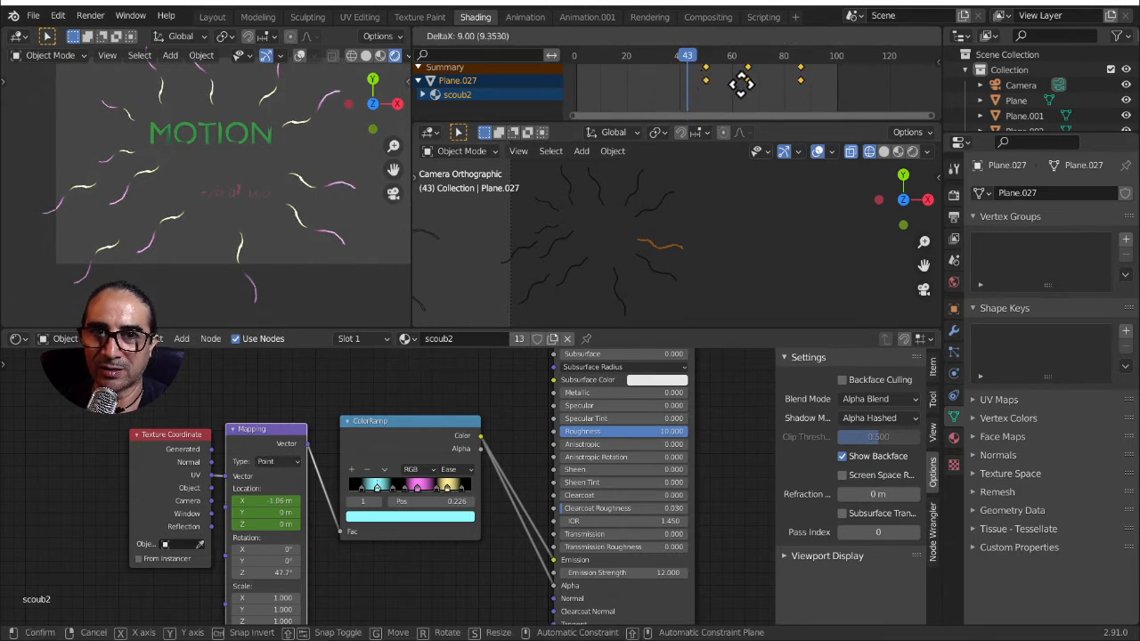
click(737, 82)
Select only the small wavy lines, without the camera, and move them in top view over the area around the word Graphics
drag(720, 176, 577, 309)
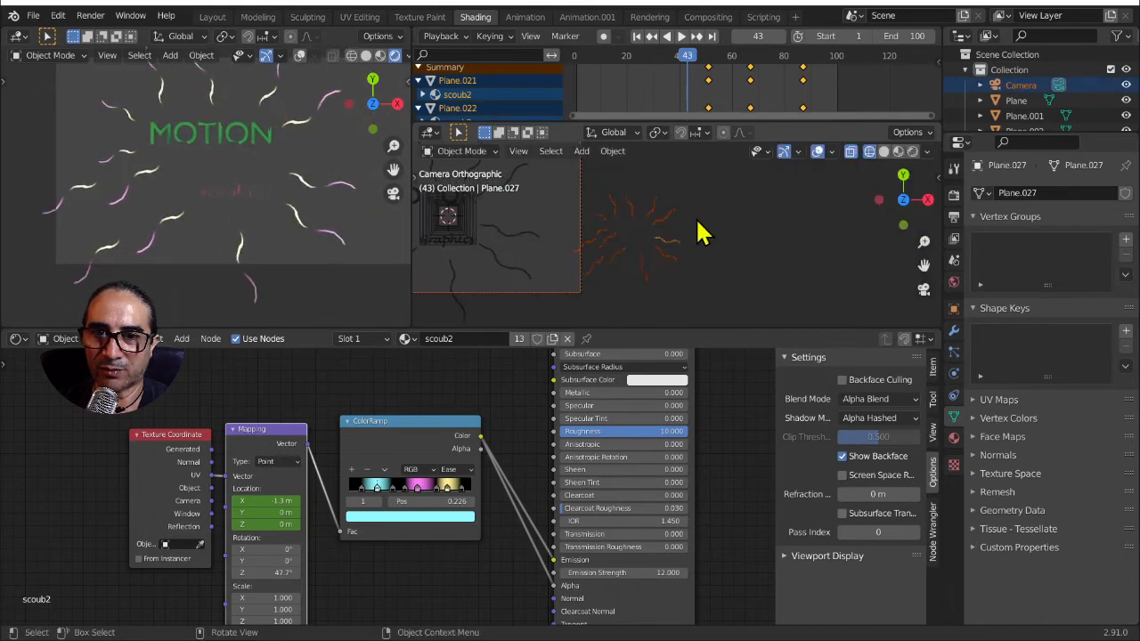
drag(709, 191, 595, 324)
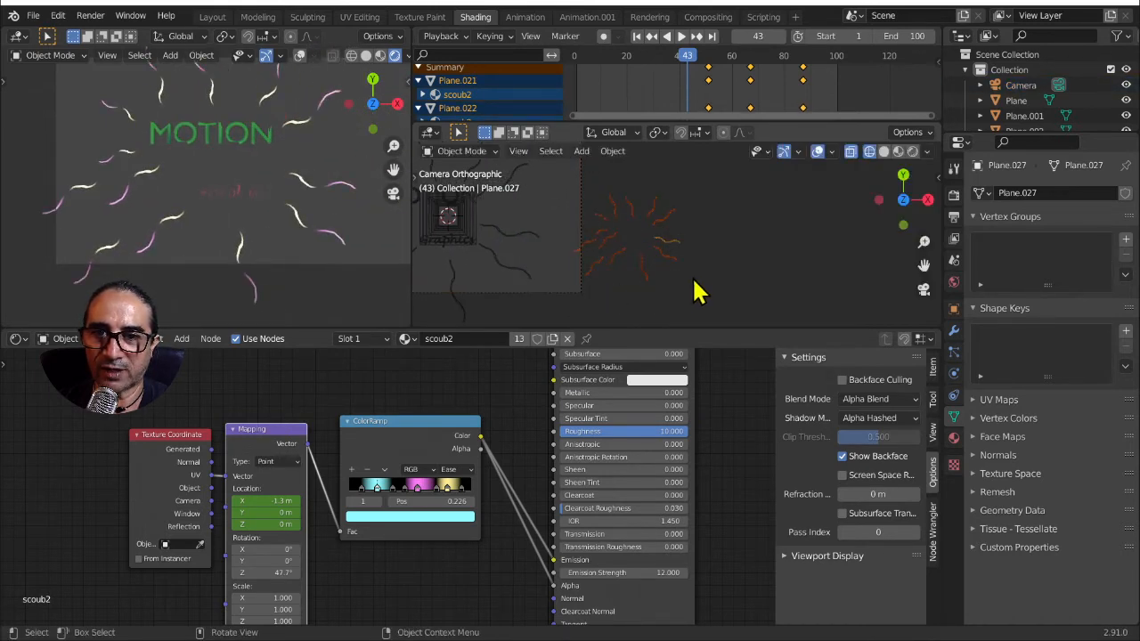
mouse_move(697, 291)
middle_down()
mouse_move(713, 300)
mouse_move(703, 303)
middle_up()
key(KP_7)
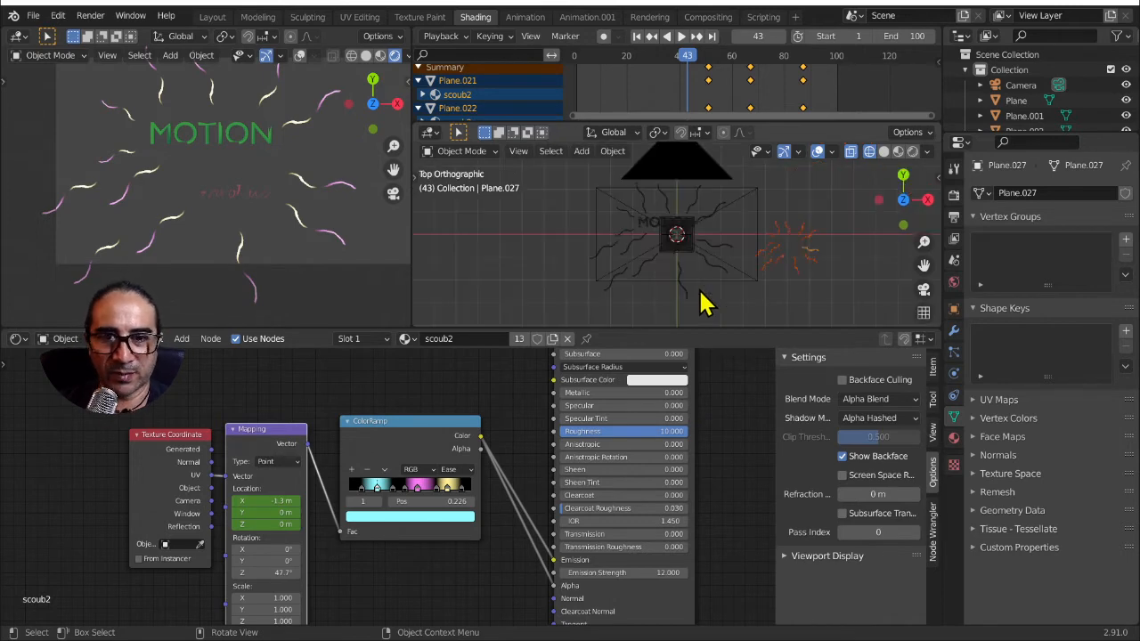
key(g)
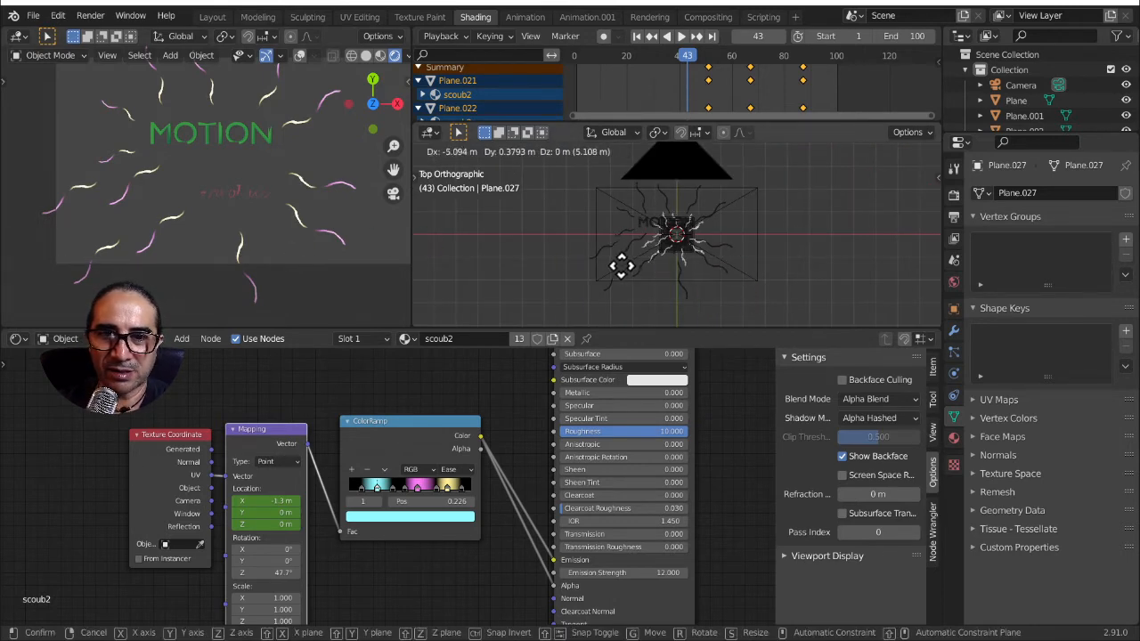
click(628, 280)
scroll(694, 294, up, 4)
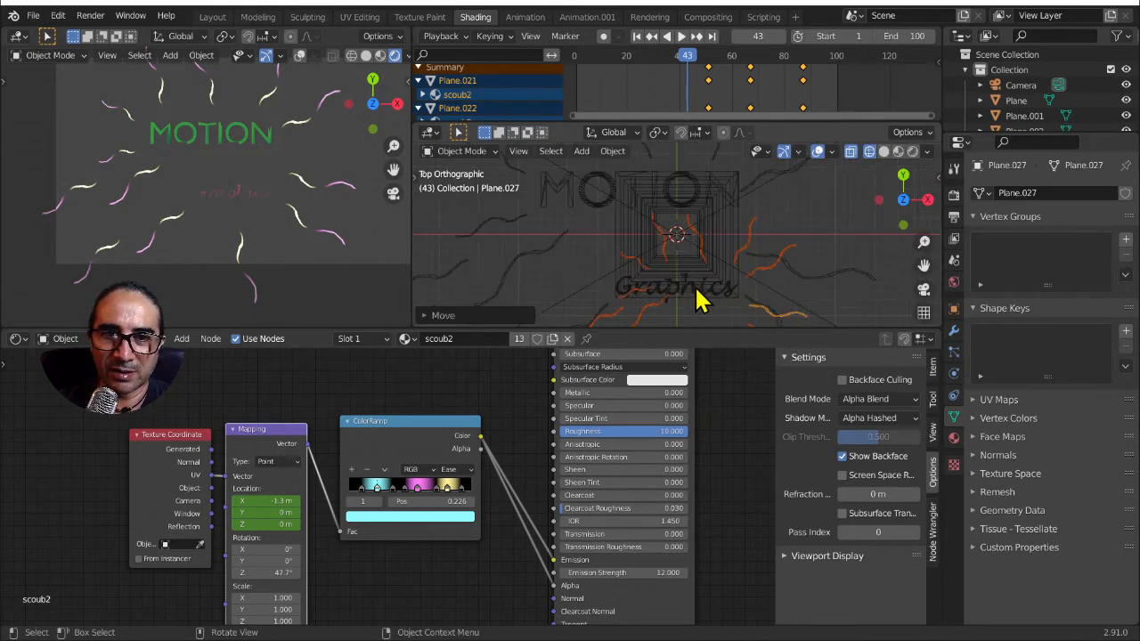
key(g)
click(668, 318)
scroll(677, 311, down, 4)
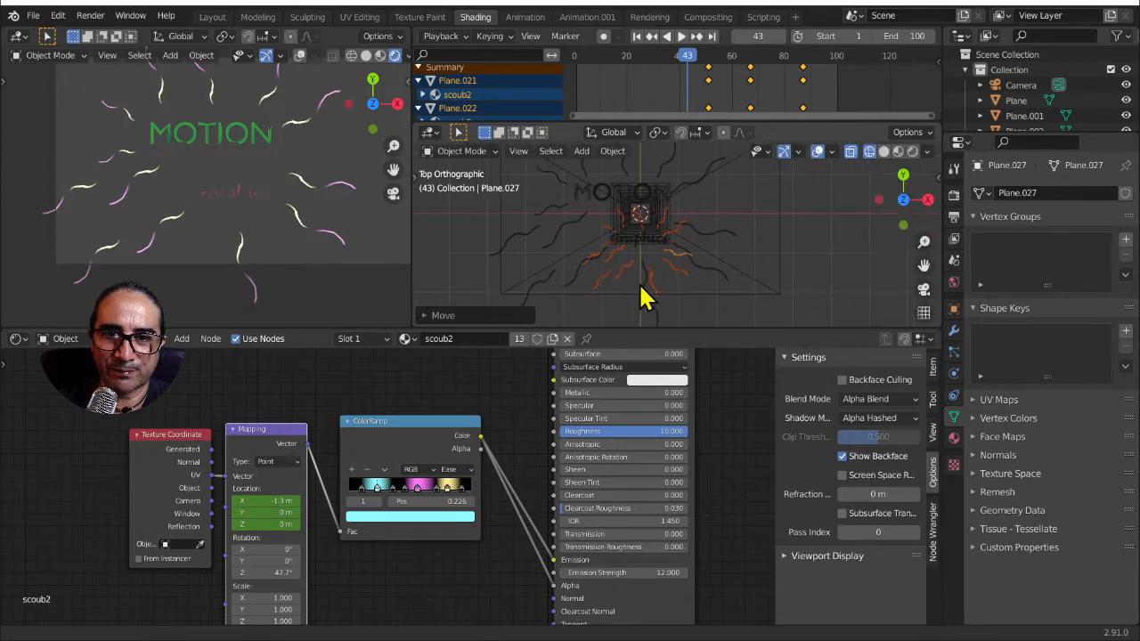
Adjust the small wavy lines' height along the Z axis in a solid-shaded perspective view
middle_drag(293, 262, 280, 175)
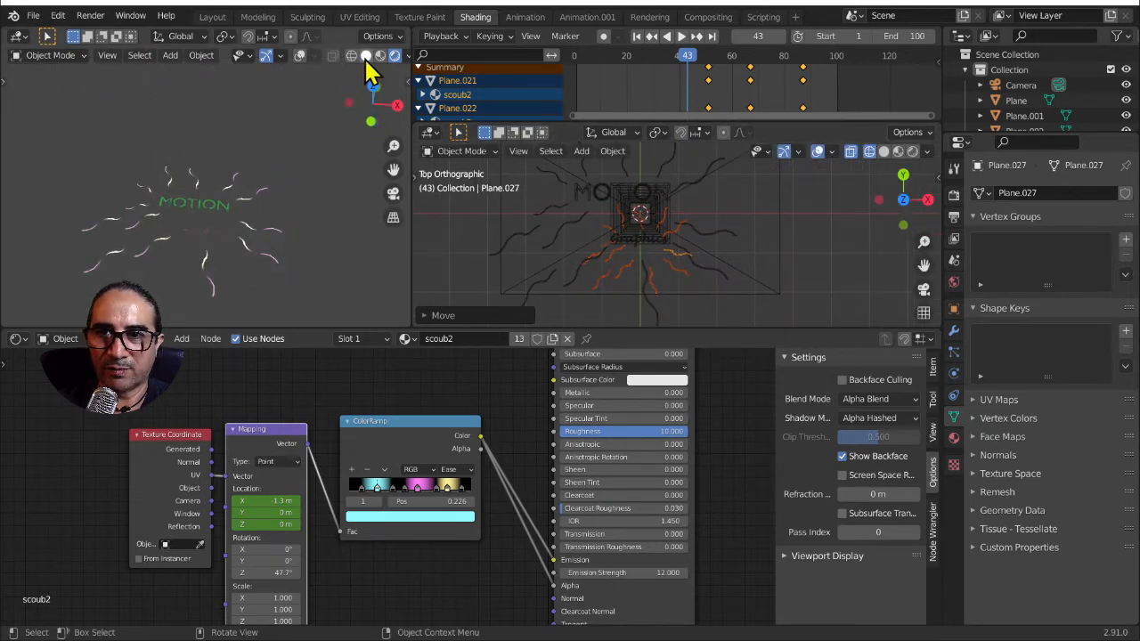
click(365, 56)
mouse_move(242, 285)
middle_down()
mouse_move(258, 236)
mouse_move(298, 206)
middle_up()
key(KP_Decimal)
scroll(255, 223, up, 2)
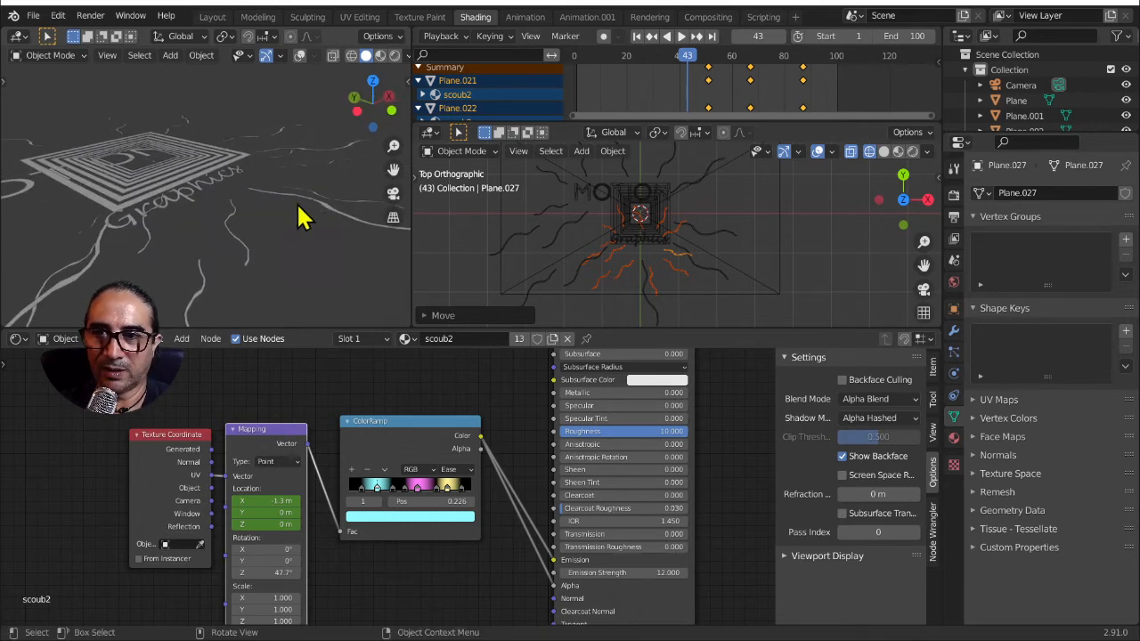
key(g)
key(z)
click(267, 267)
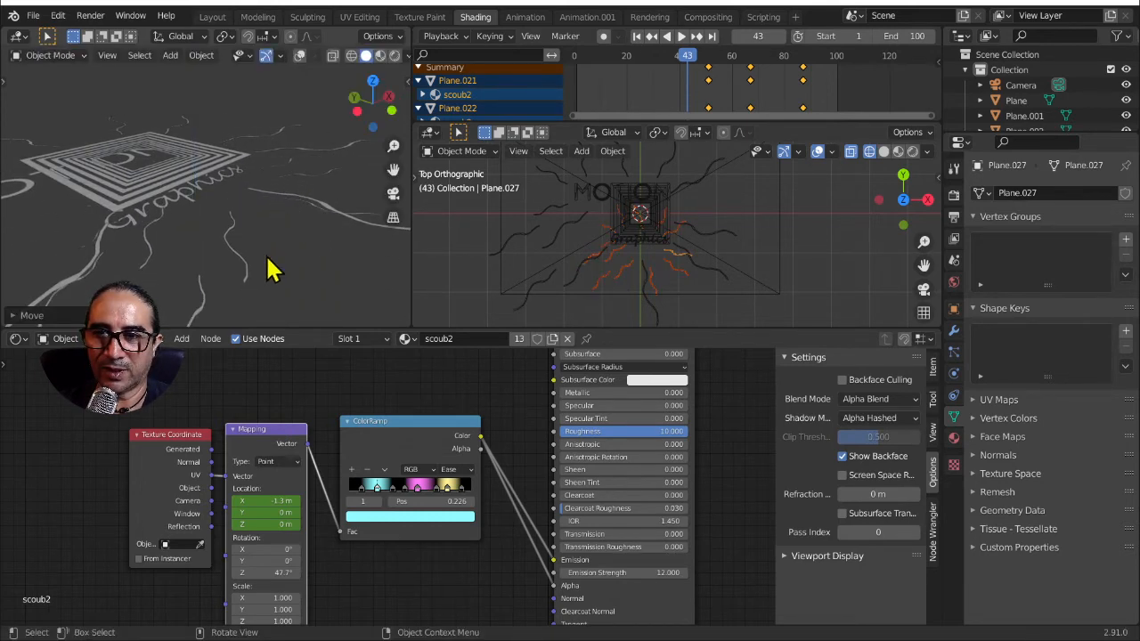
middle_drag(267, 267, 217, 306)
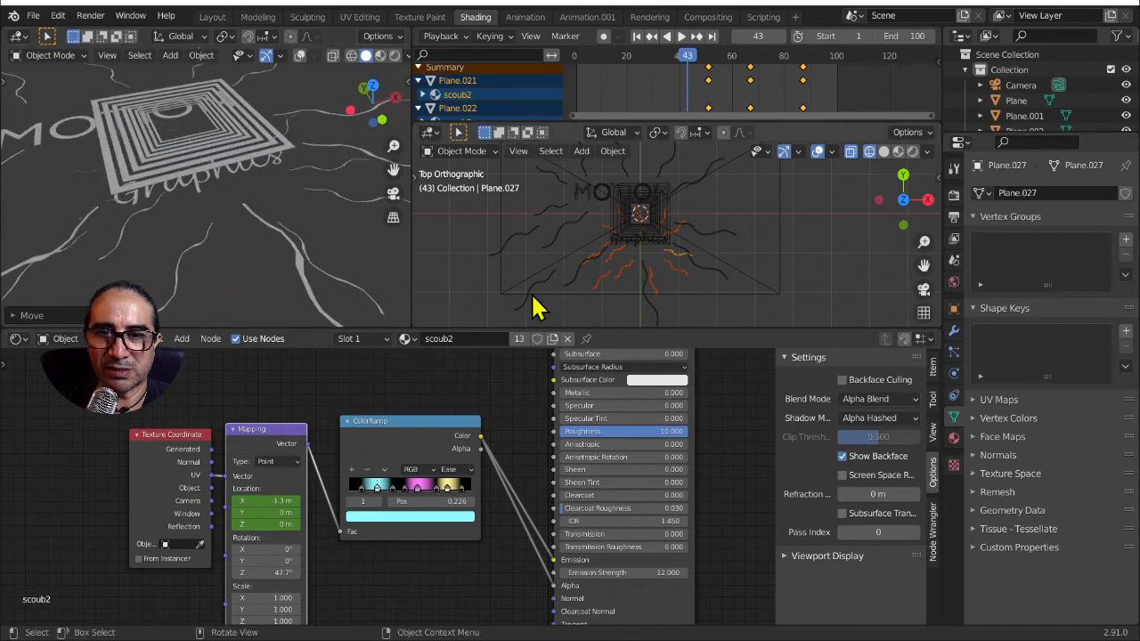
Centre the small wavy lines around the word Graphics and scale them up slightly
scroll(721, 276, up, 2)
key(g)
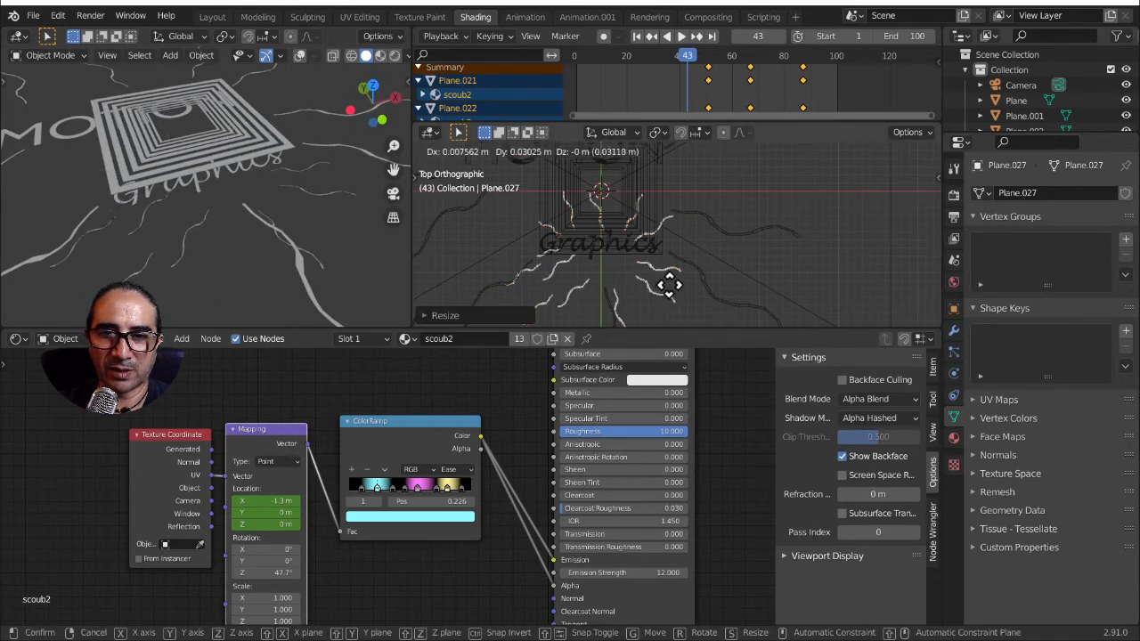
click(672, 294)
key(s)
click(697, 301)
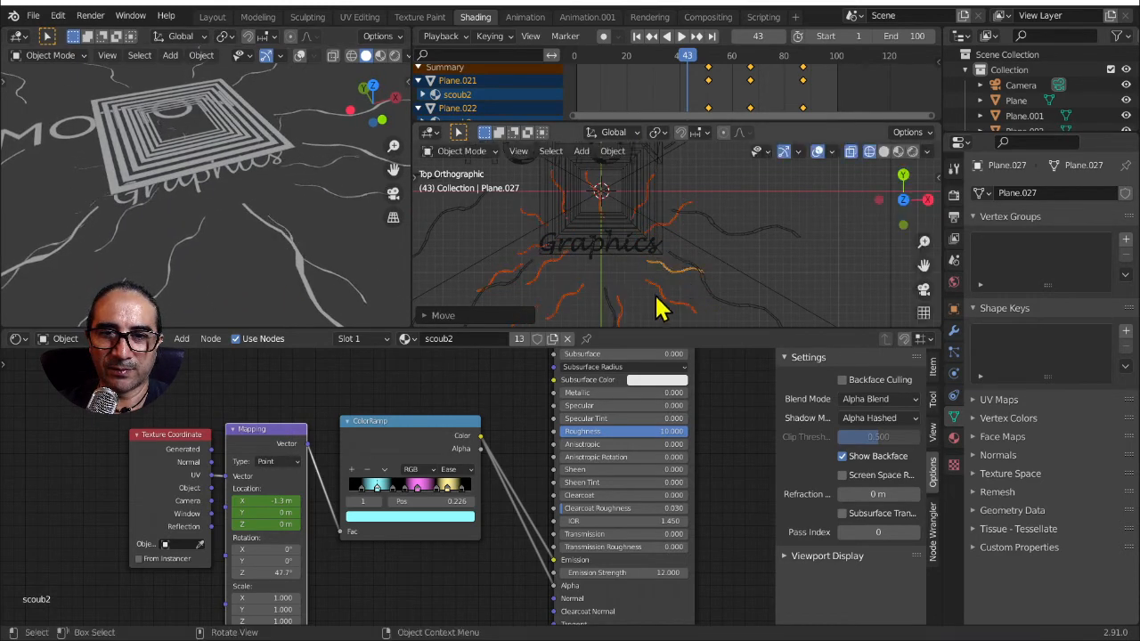
Reposition two individual small wavy lines beside the start of the word Graphics to spread them away from the text
click(544, 272)
key(g)
click(532, 279)
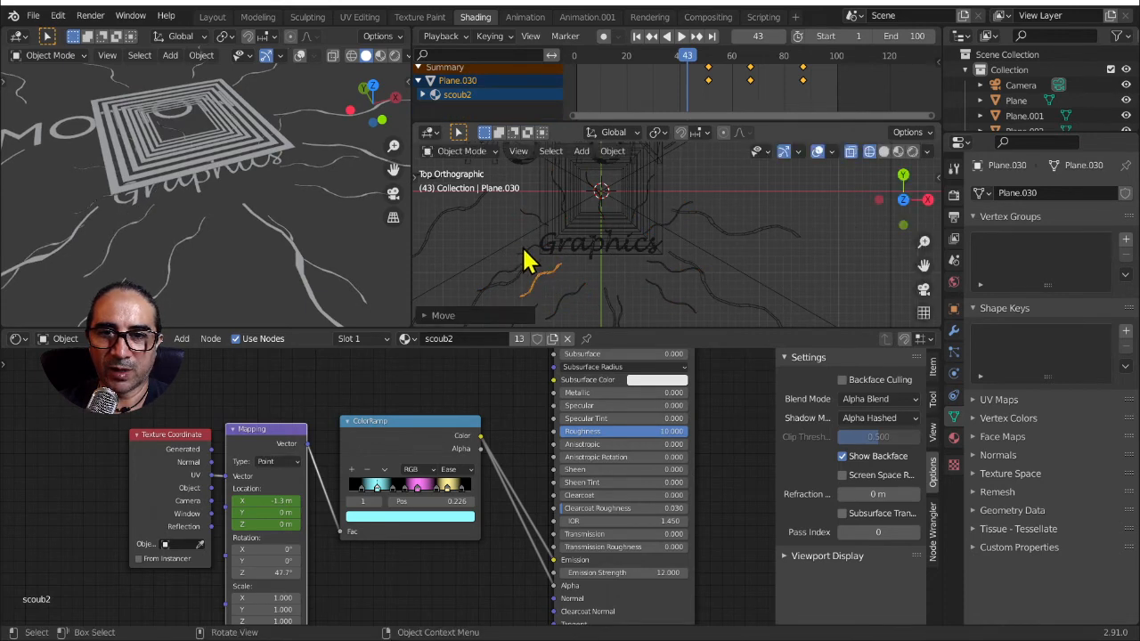
click(529, 253)
key(g)
click(507, 252)
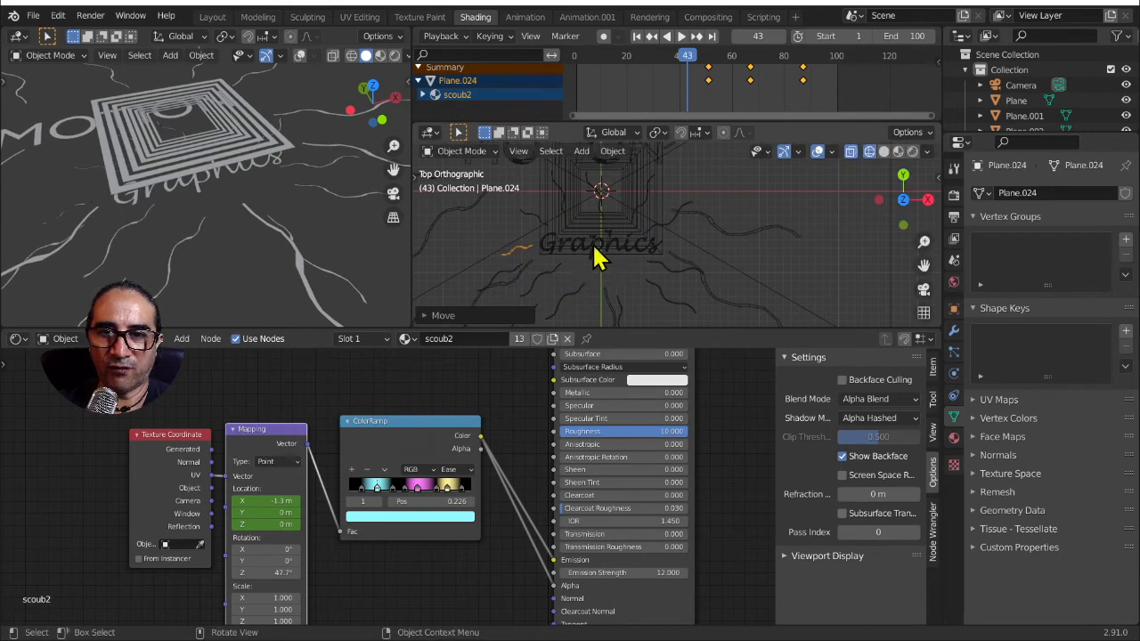
Play the animation from frame 23 in a maximized, rendered camera view to check the second burst's timing
click(394, 55)
key(KP_7)
scroll(335, 168, down, 3)
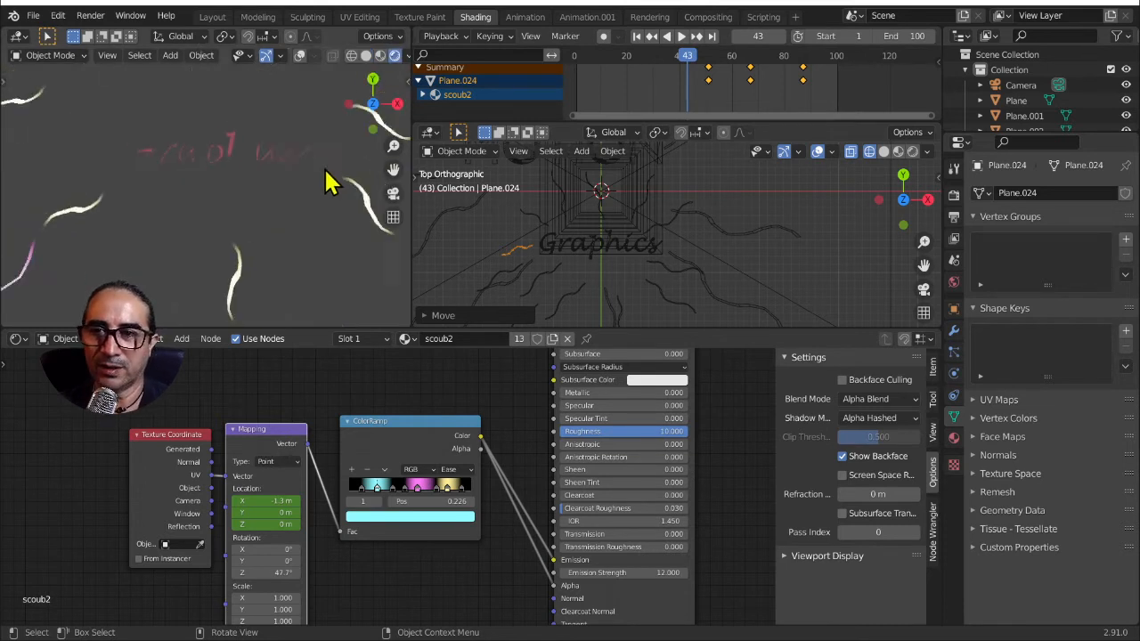
mouse_move(686, 54)
mouse_down()
mouse_move(823, 55)
mouse_move(685, 59)
mouse_up()
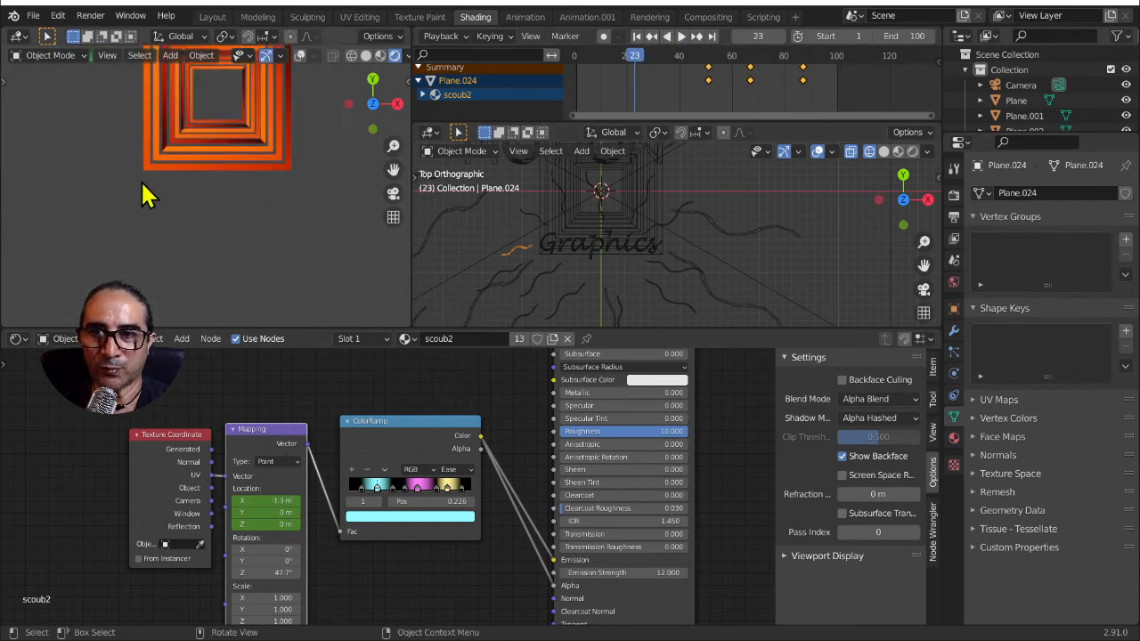
key(KP_0)
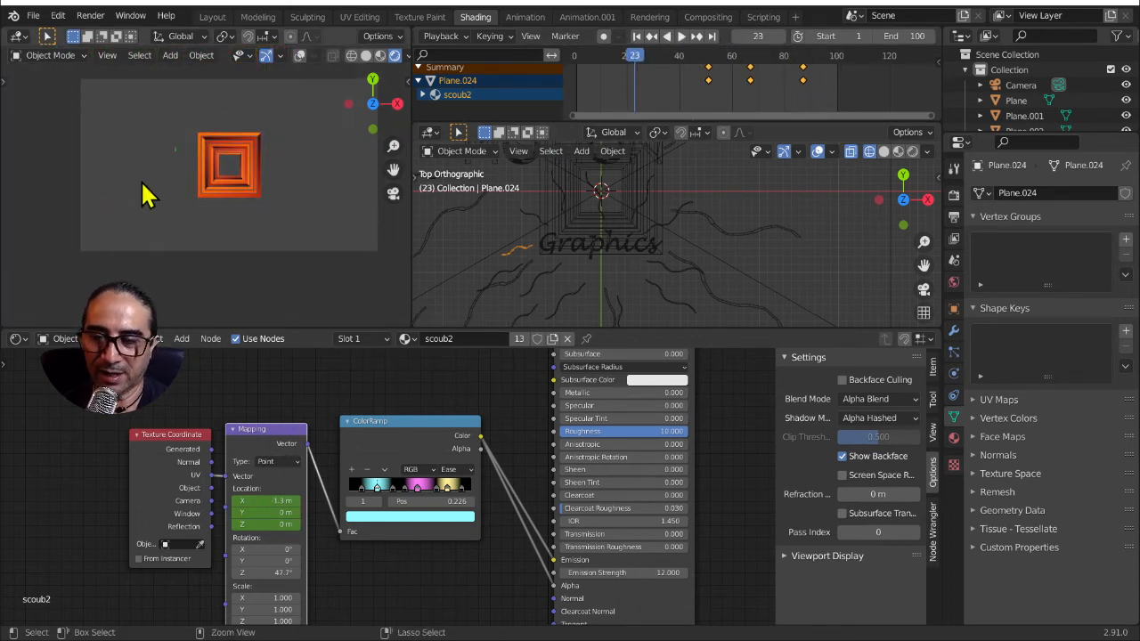
key(ctrl+space)
scroll(579, 328, down, 3)
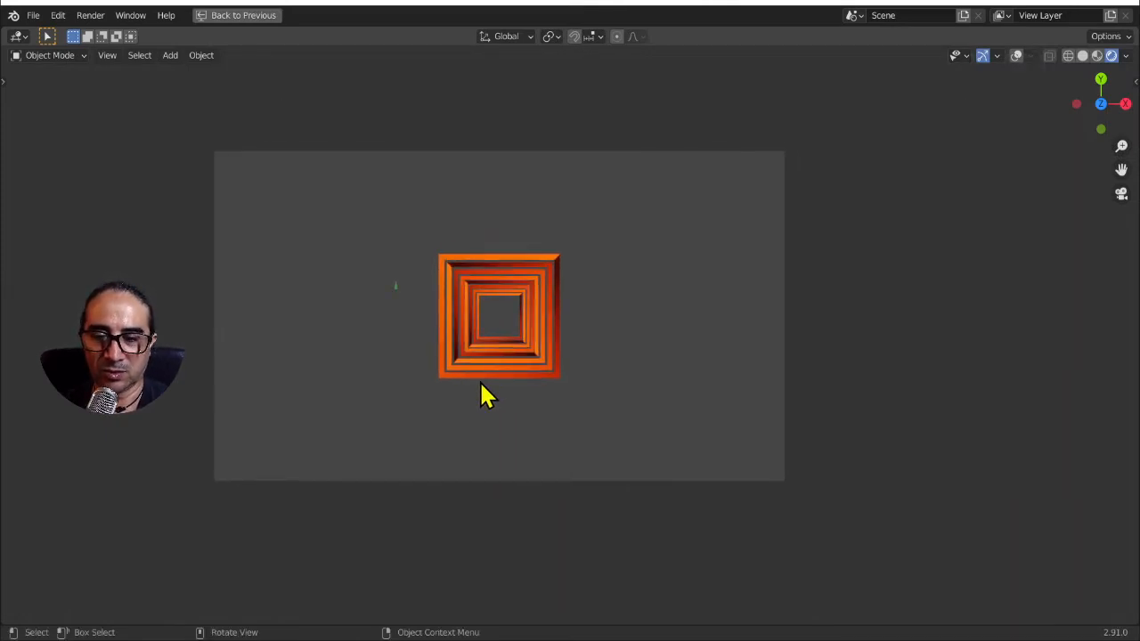
key(space)
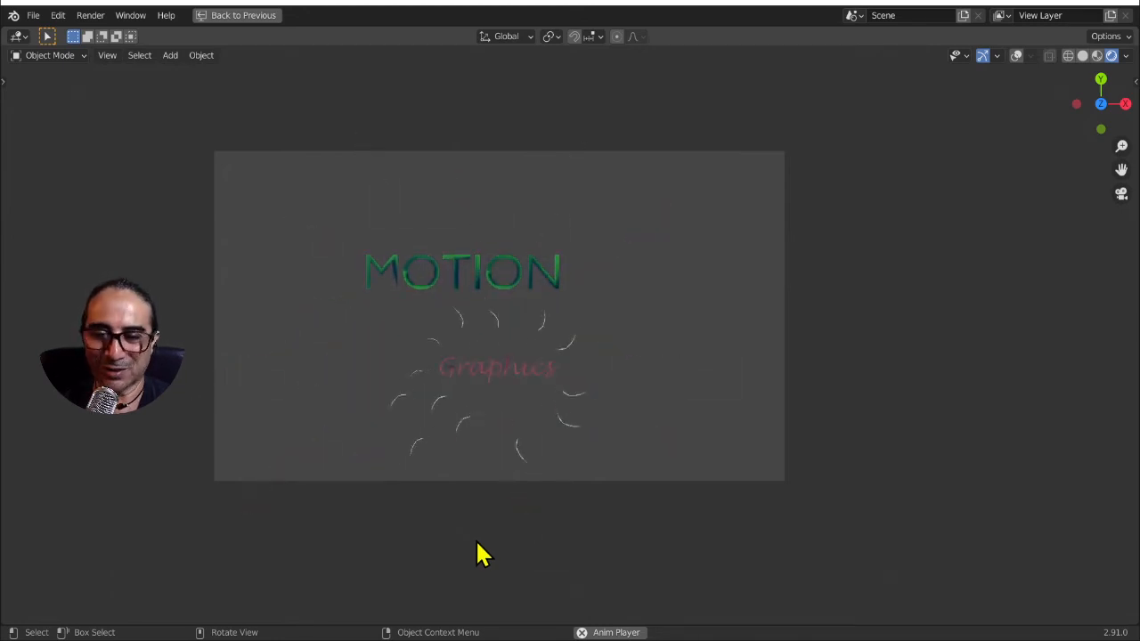
key(ctrl+space)
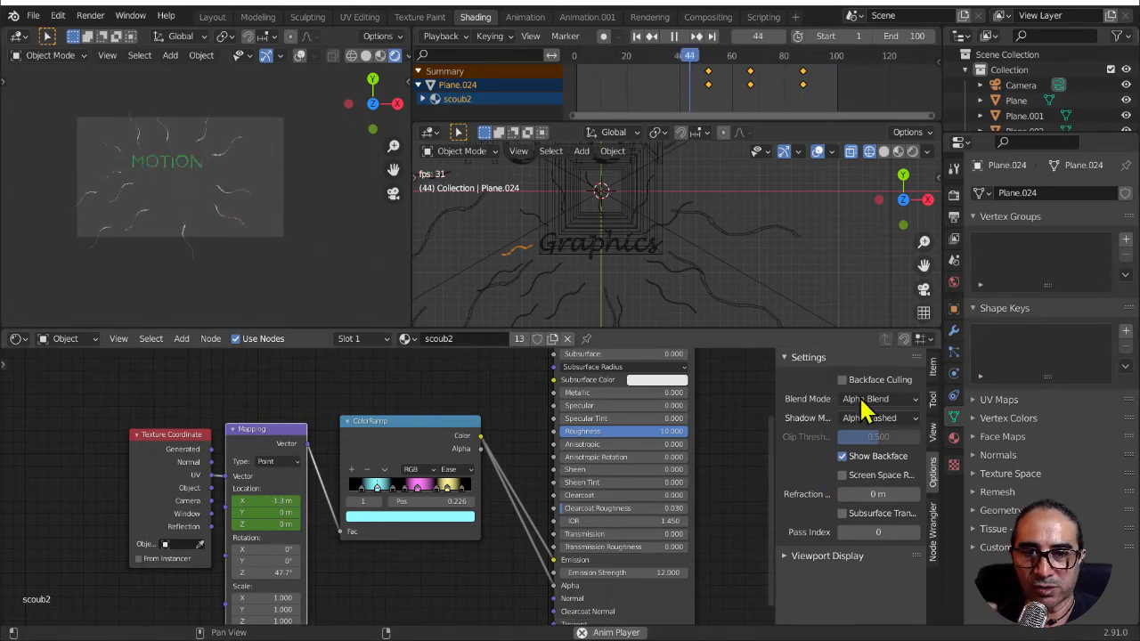
Replace the text Graphics with DESIGN
drag(948, 313, 877, 318)
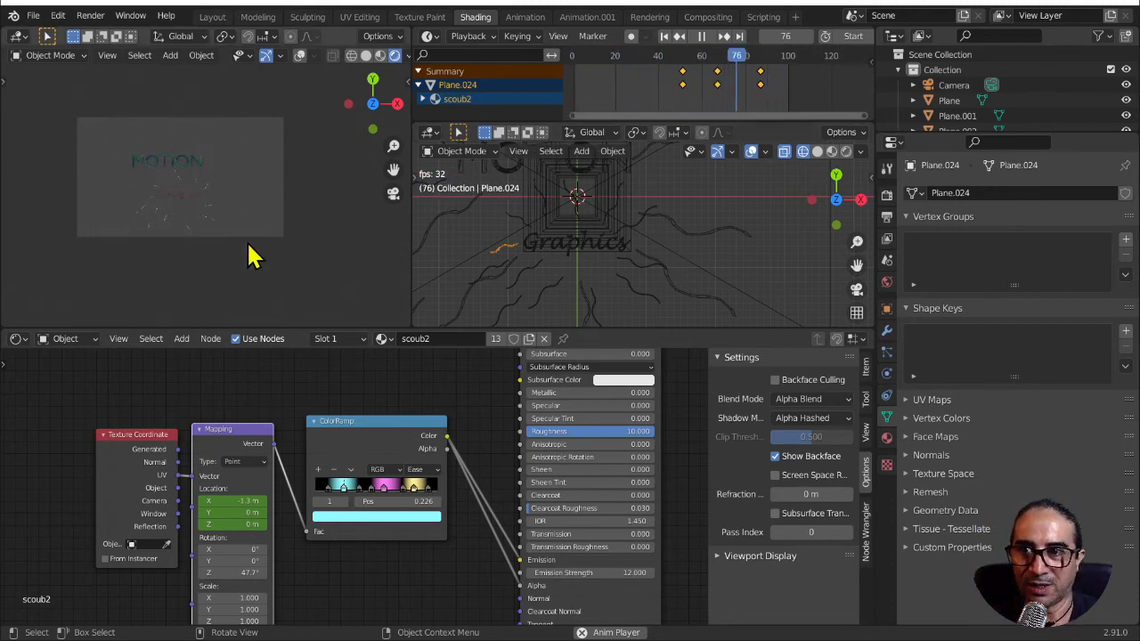
click(190, 213)
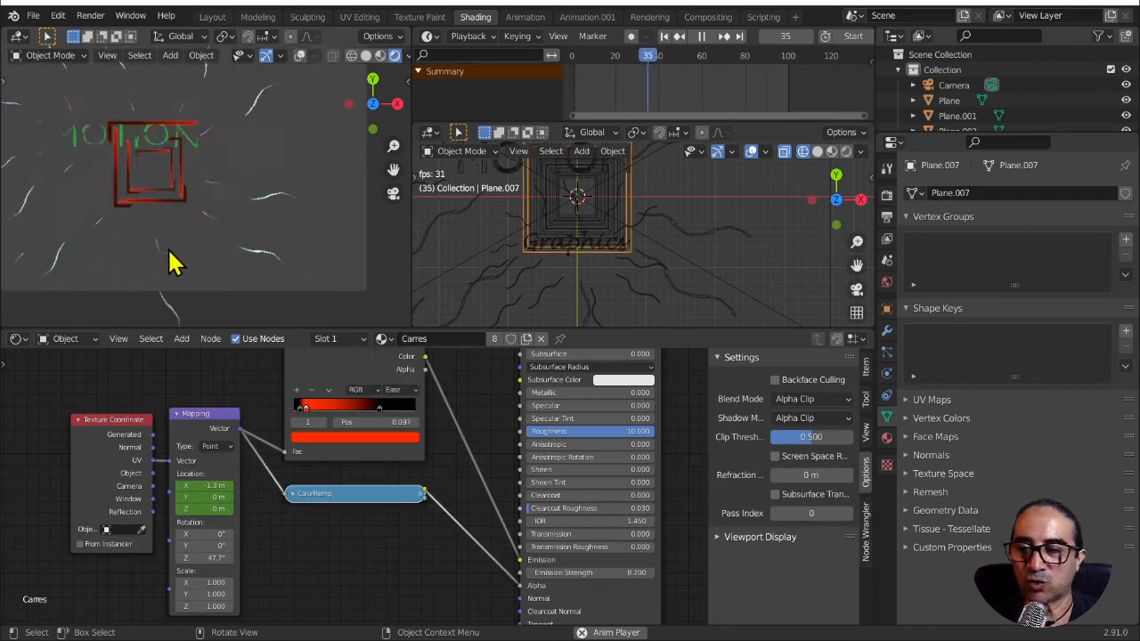
click(165, 229)
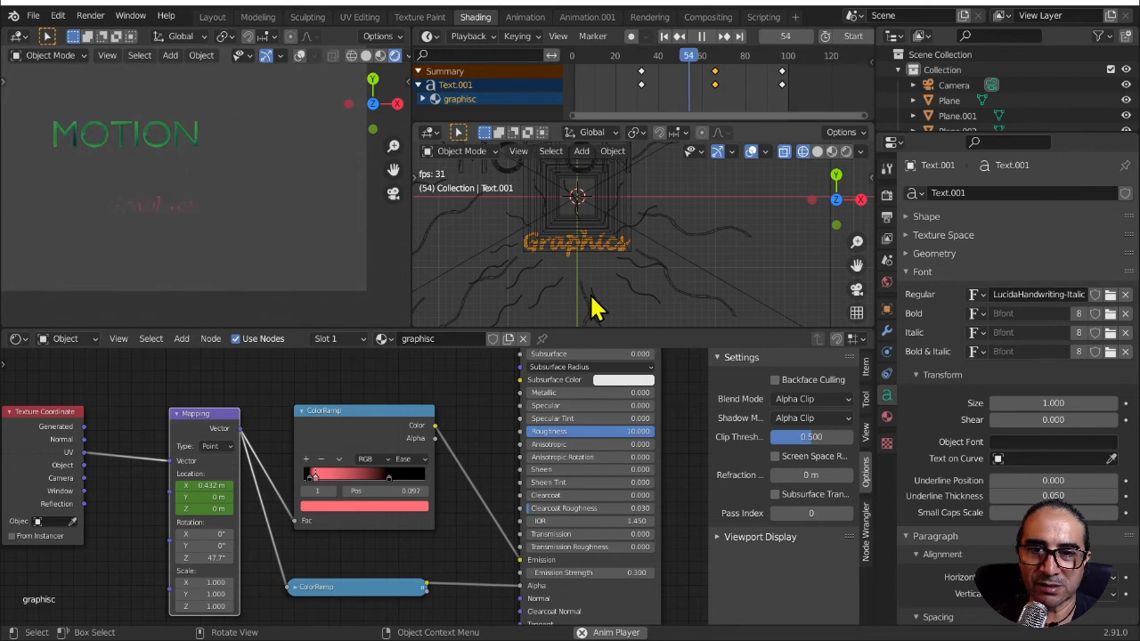
key(Tab)
key(BackSpace)
key(BackSpace)
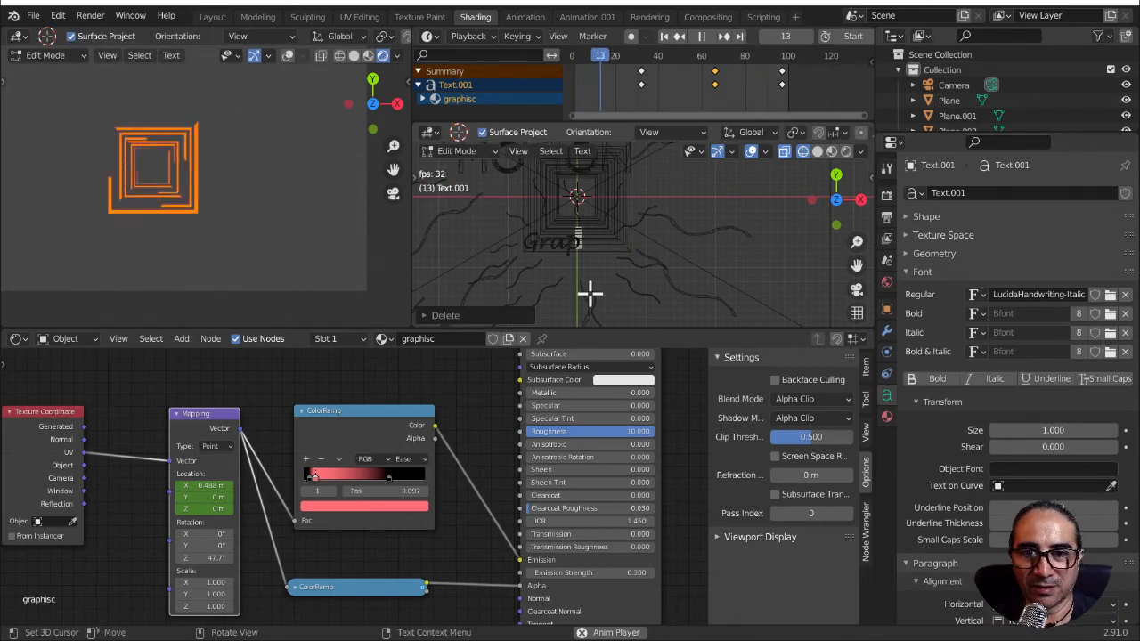
key(BackSpace)
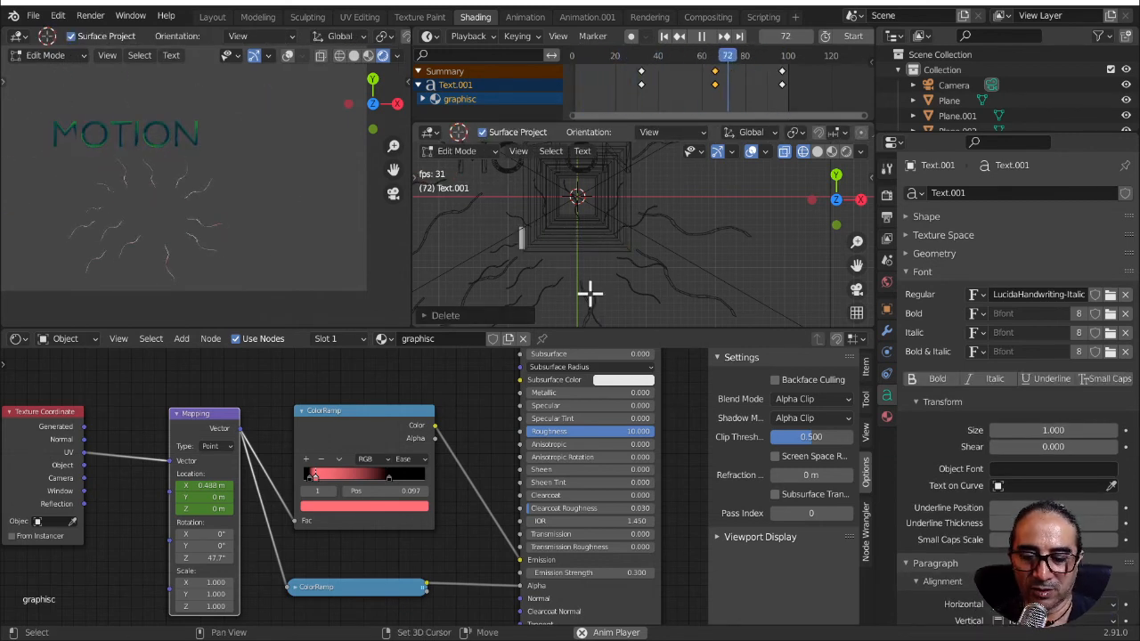
text(DES)
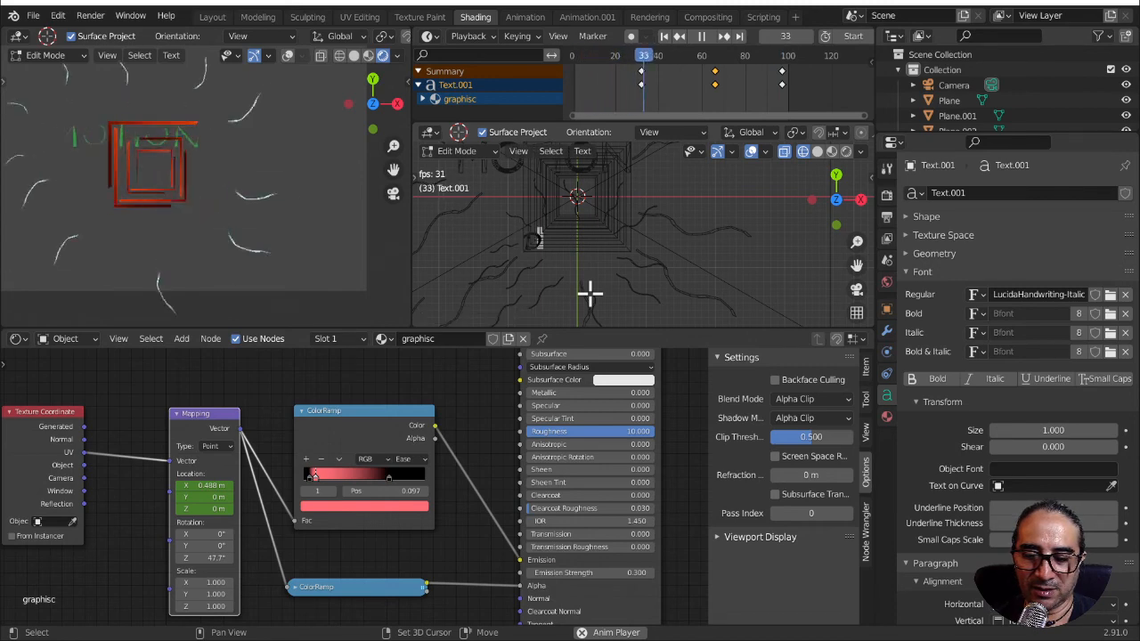
text(IGN)
key(Tab)
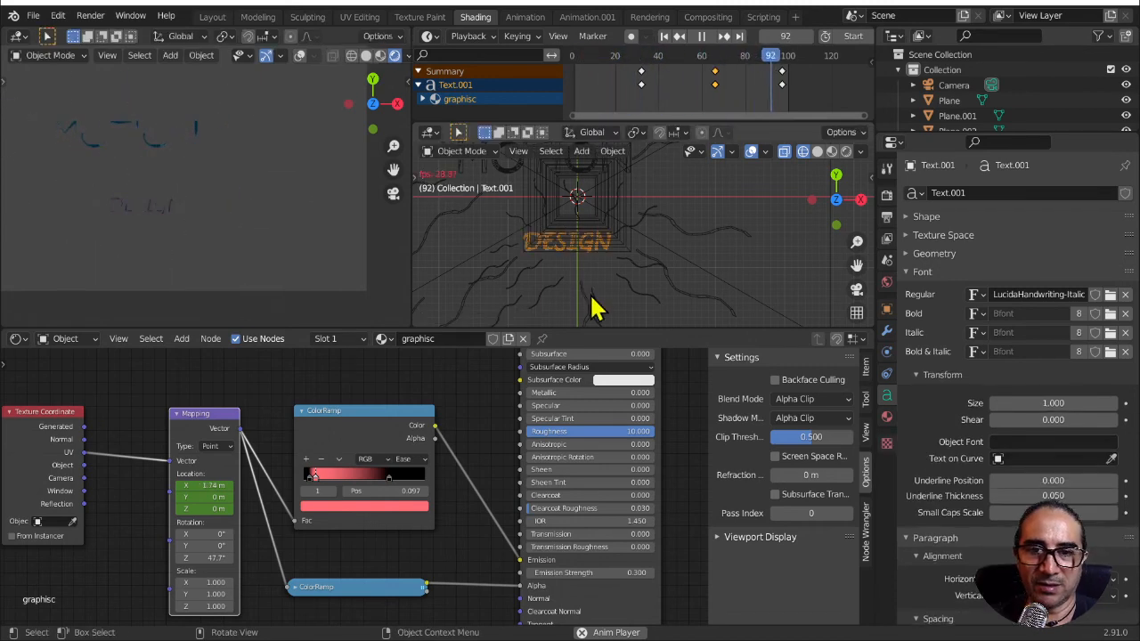
Scale the DESIGN text up about 1.17 times and review the playing animation in a maximized viewport
key(s)
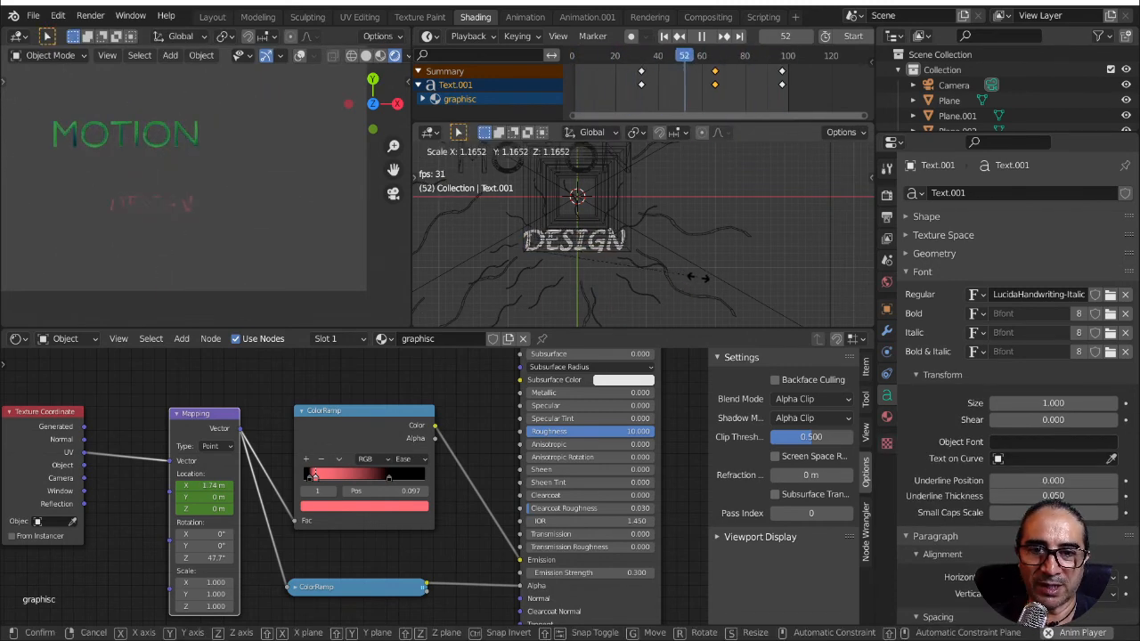
click(712, 298)
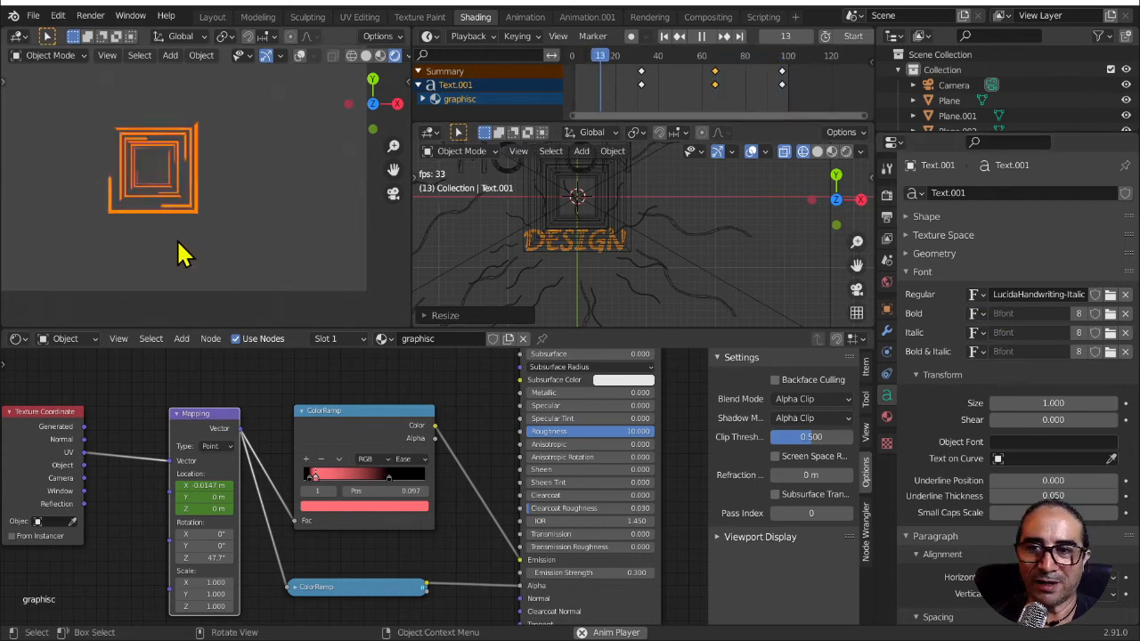
key(ctrl+space)
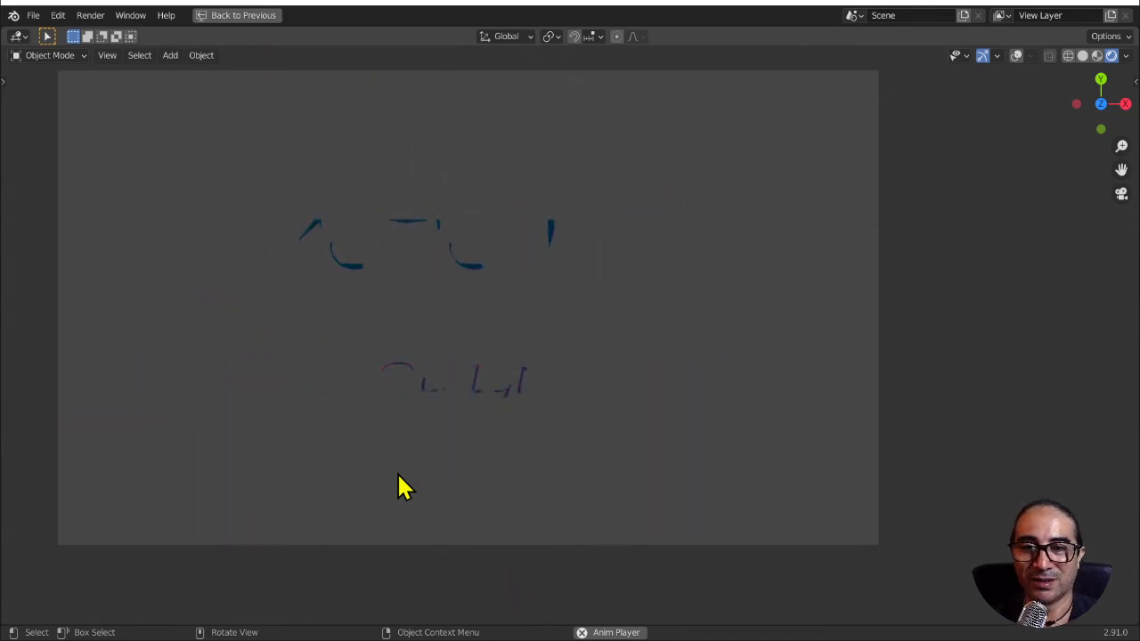
key(ctrl+space)
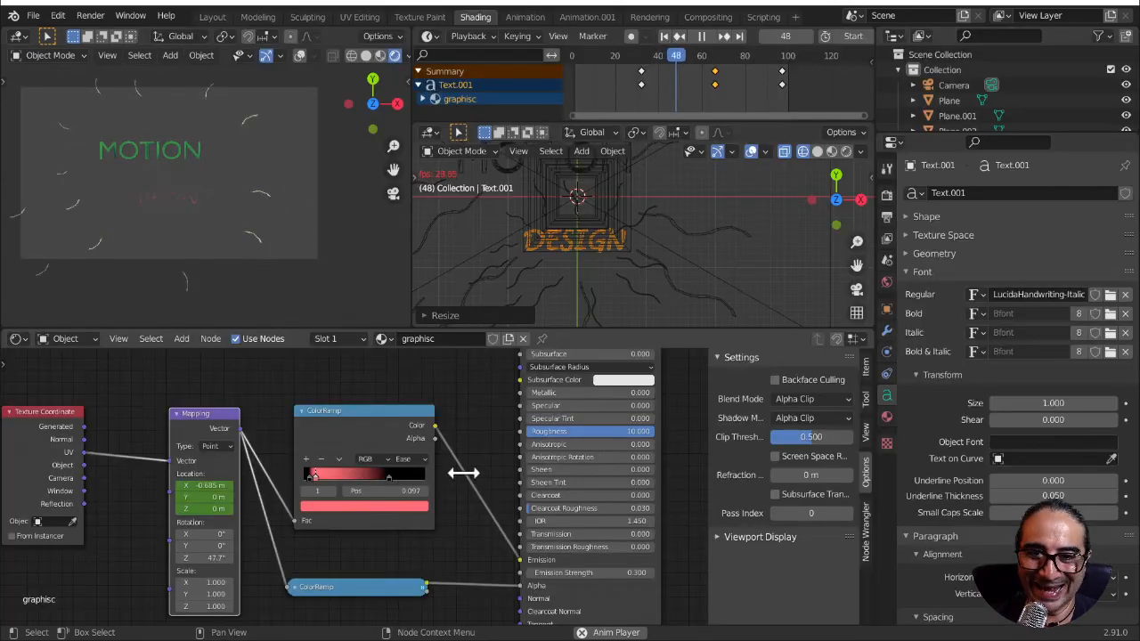